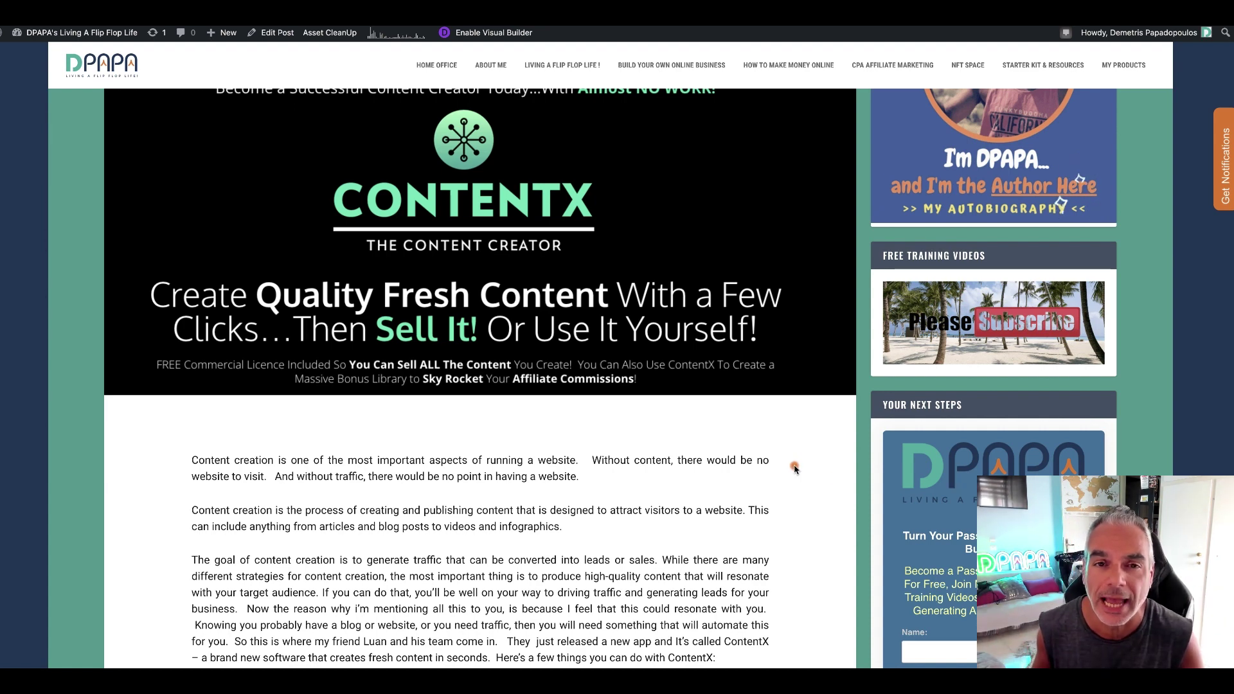
Step: Browse the ContentX dashboard tools, then open the Turn Video Into Text tool
{"action": "scroll", "coordinate": [794, 469], "scroll_direction": "down", "scroll_amount": 1}
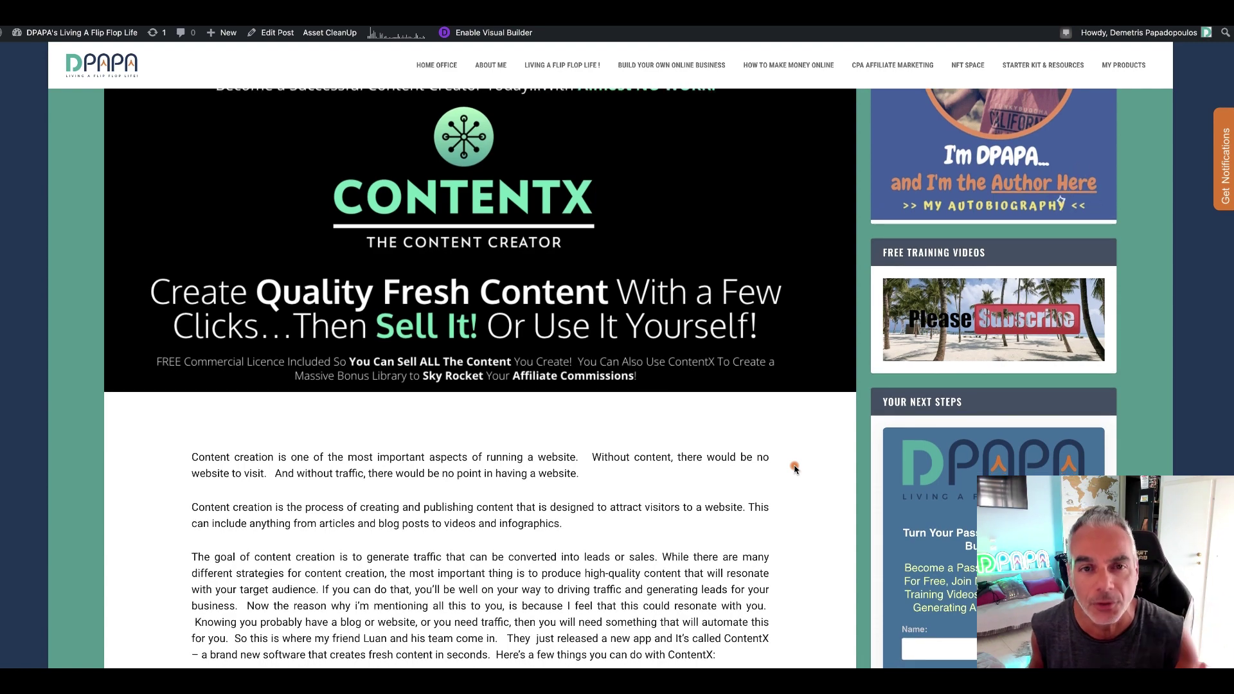
{"action": "scroll", "coordinate": [794, 469], "scroll_direction": "down", "scroll_amount": 4}
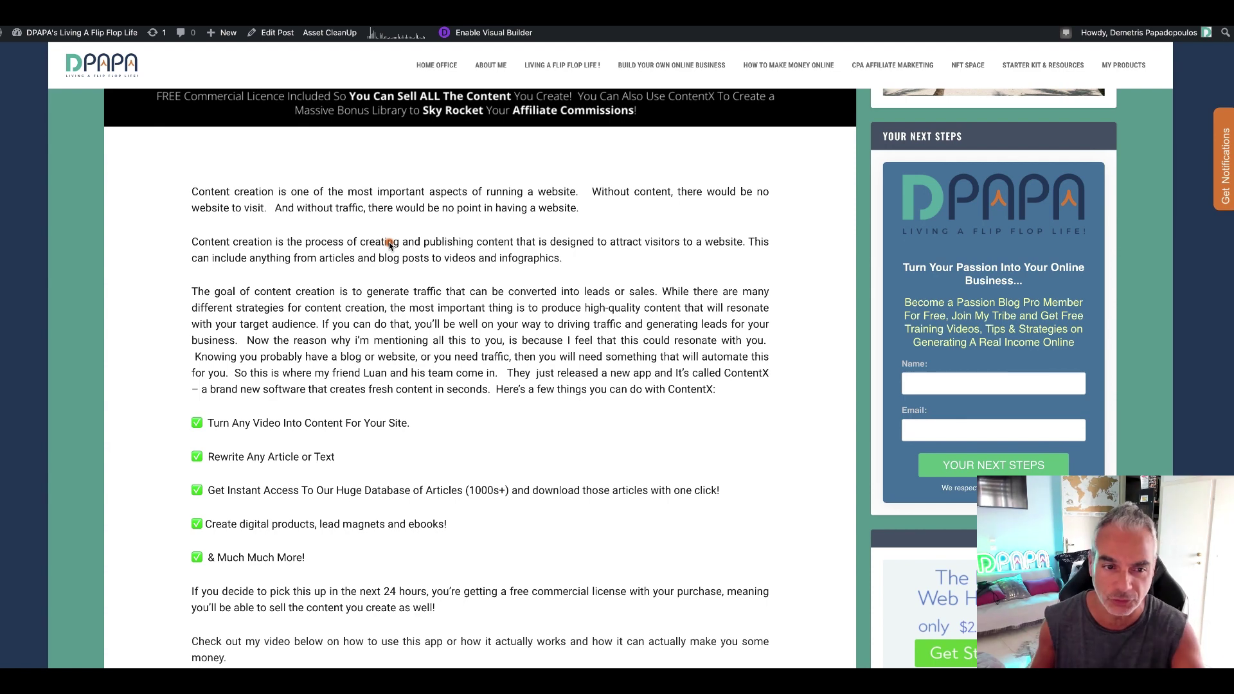
{"action": "scroll", "coordinate": [305, 384], "scroll_direction": "down", "scroll_amount": 6}
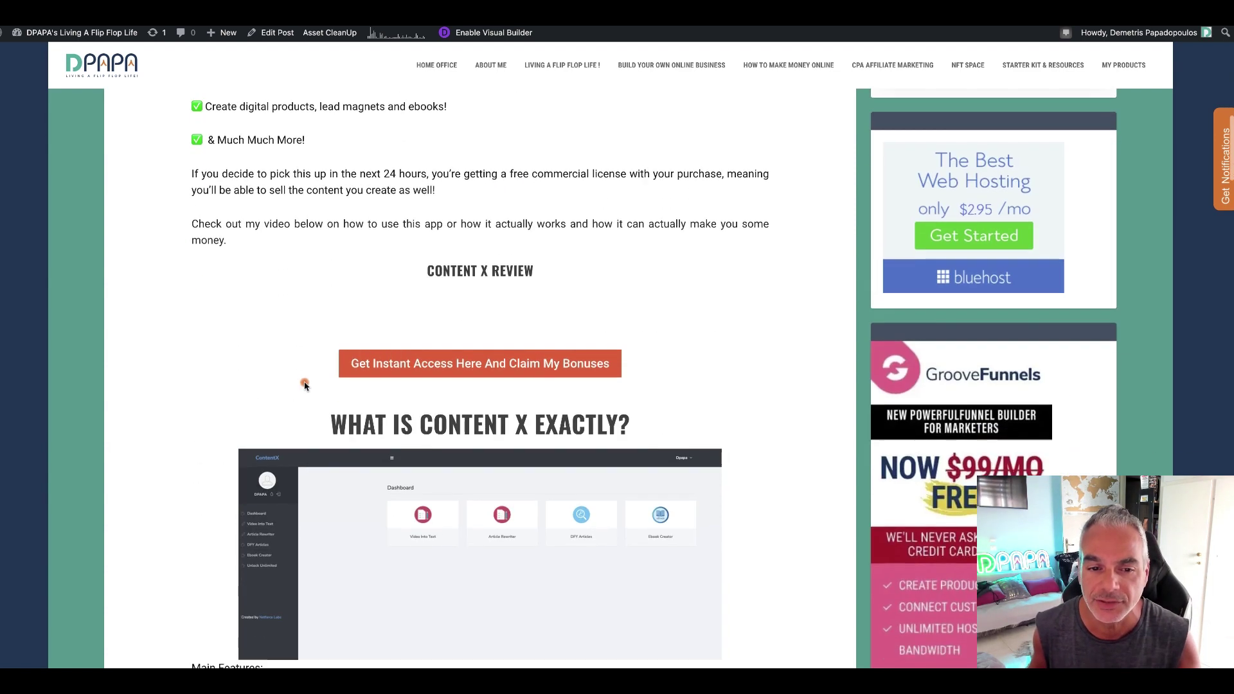
{"action": "scroll", "coordinate": [305, 384], "scroll_direction": "up", "scroll_amount": 2}
{"action": "scroll", "coordinate": [334, 372], "scroll_direction": "up", "scroll_amount": 1}
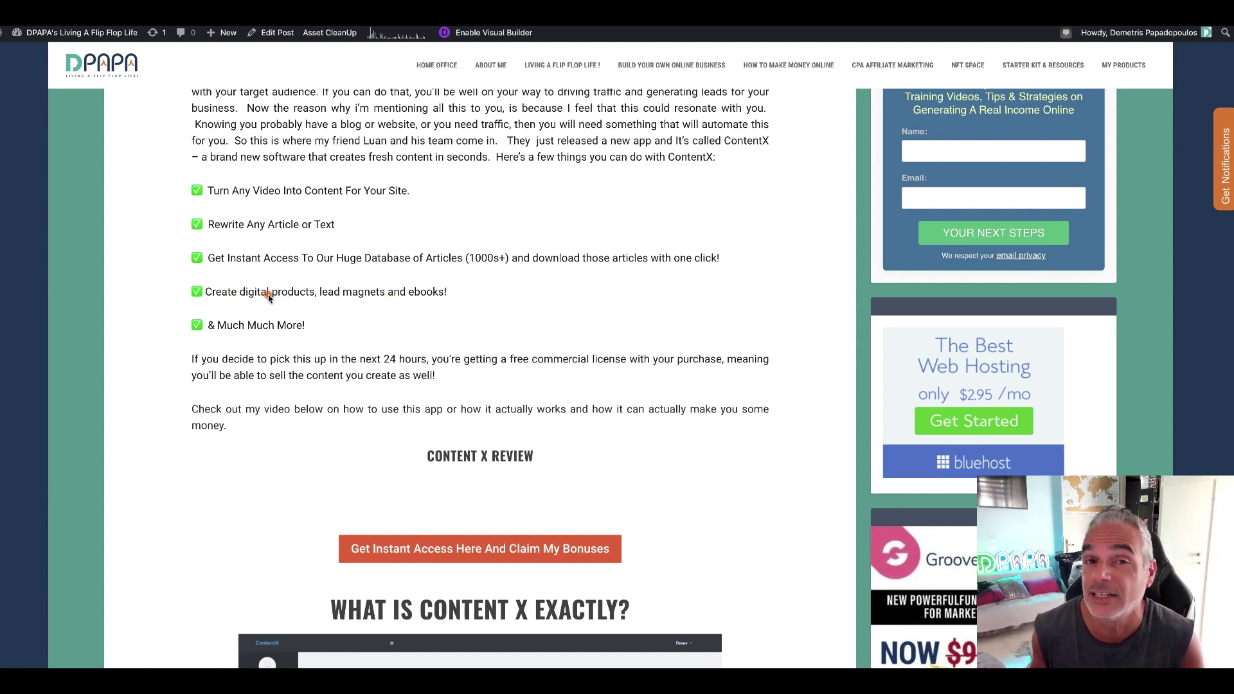
{"action": "scroll", "coordinate": [268, 297], "scroll_direction": "up", "scroll_amount": 8}
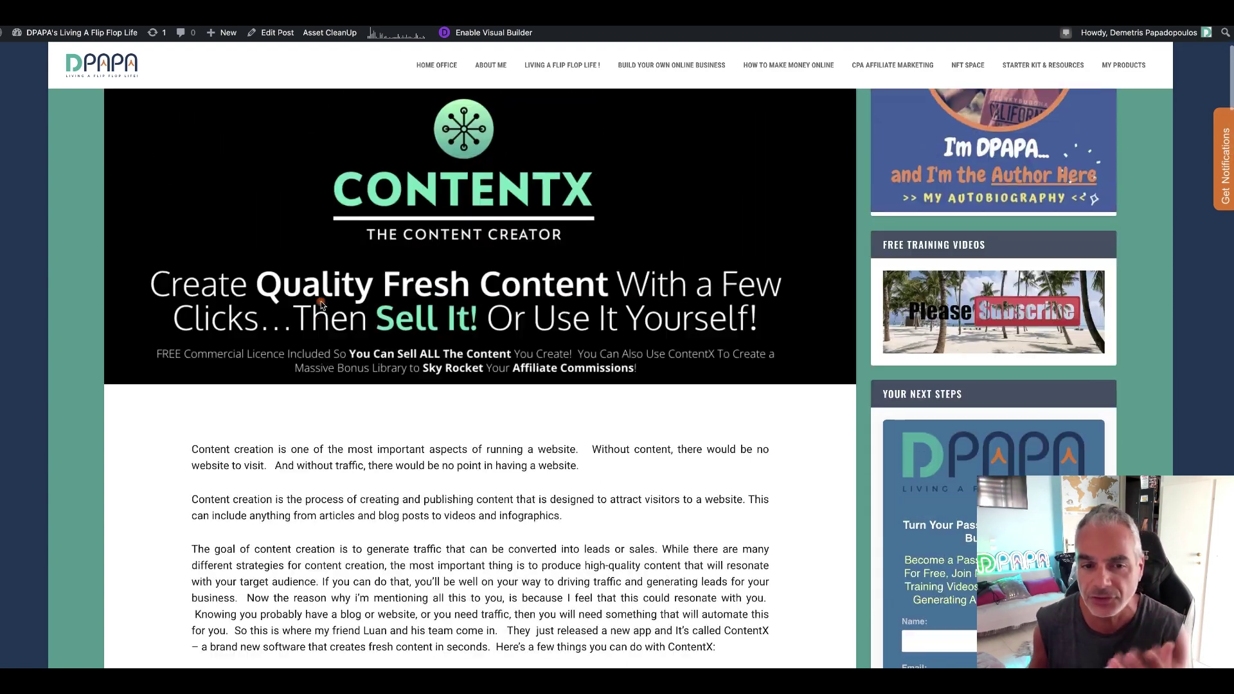
{"action": "scroll", "coordinate": [321, 305], "scroll_direction": "up", "scroll_amount": 3}
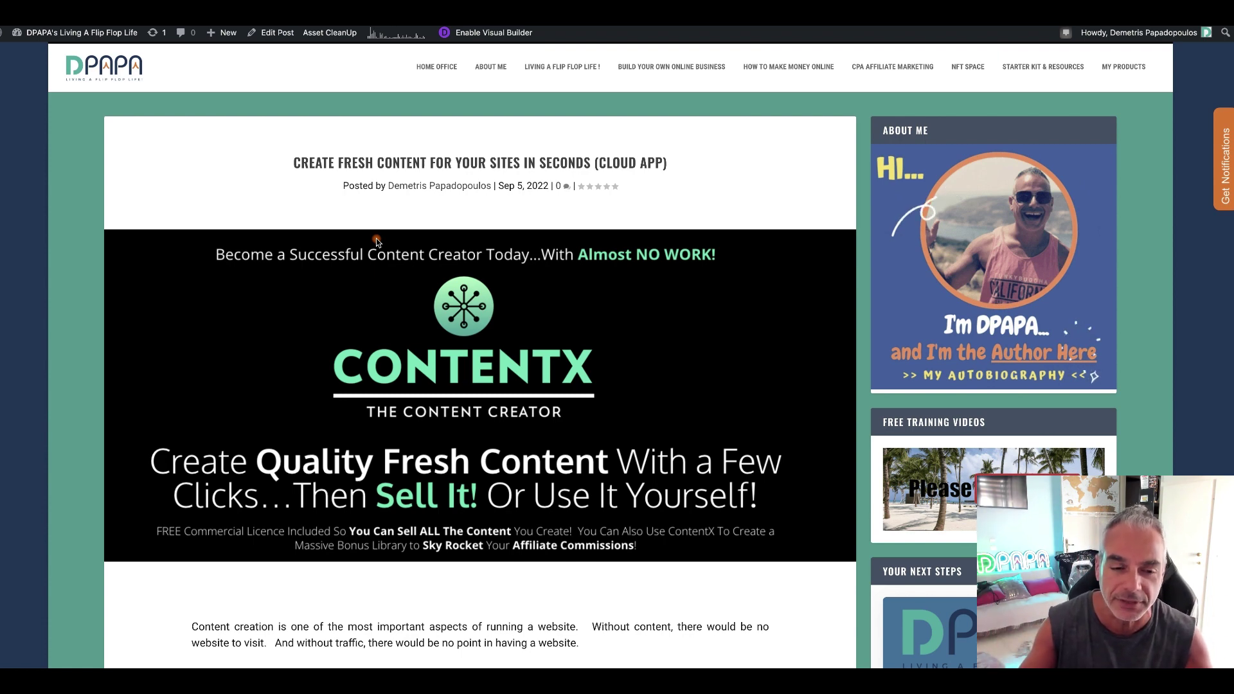
{"action": "scroll", "coordinate": [377, 240], "scroll_direction": "down", "scroll_amount": 1}
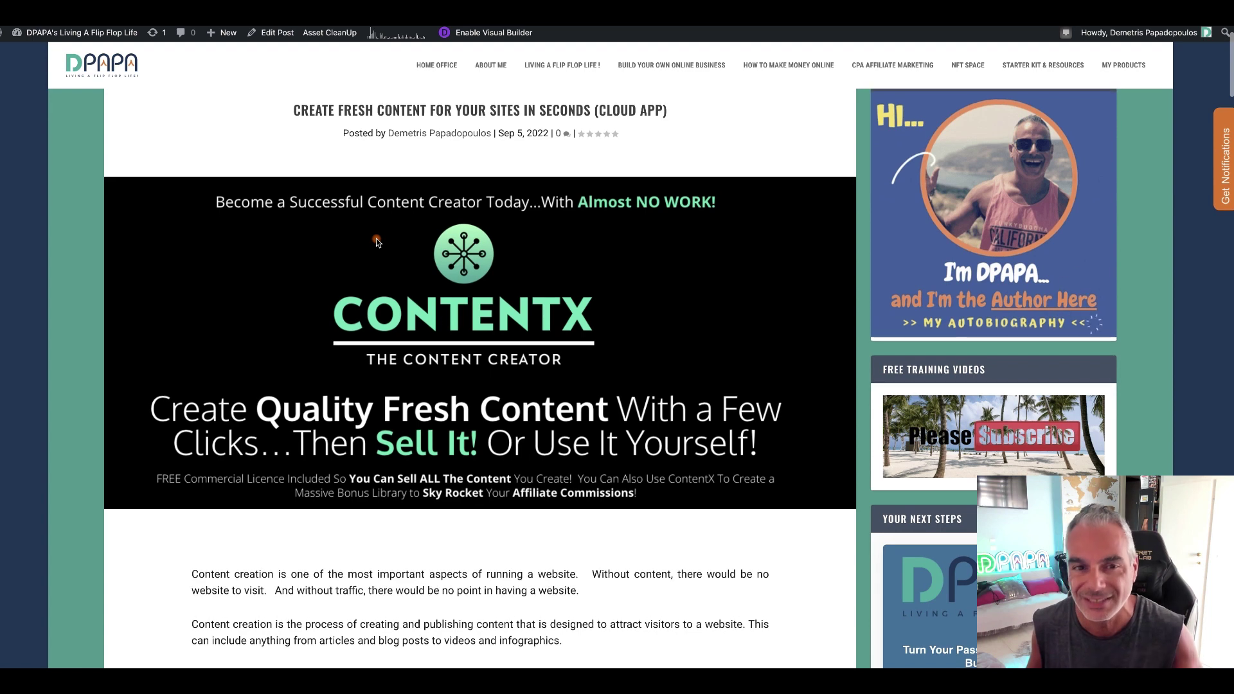
{"action": "scroll", "coordinate": [380, 240], "scroll_direction": "down", "scroll_amount": 1}
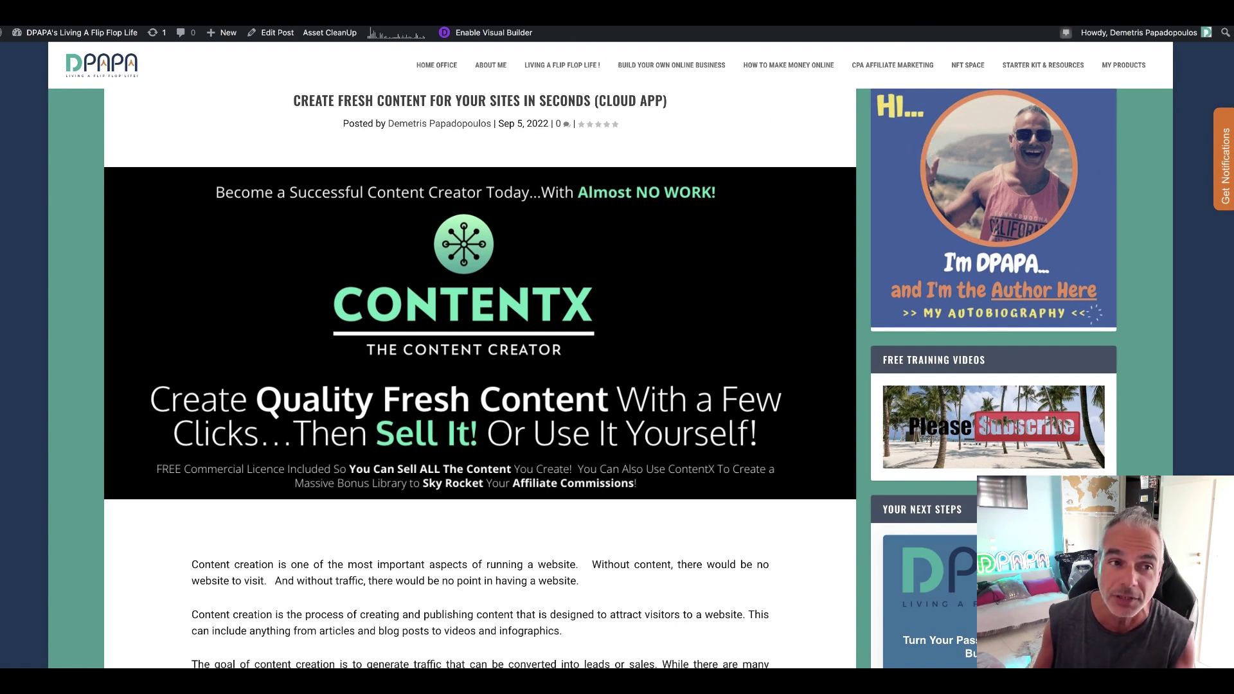
{"action": "scroll", "coordinate": [673, 203], "scroll_direction": "down", "scroll_amount": 20}
{"action": "scroll", "coordinate": [673, 203], "scroll_direction": "down", "scroll_amount": 1}
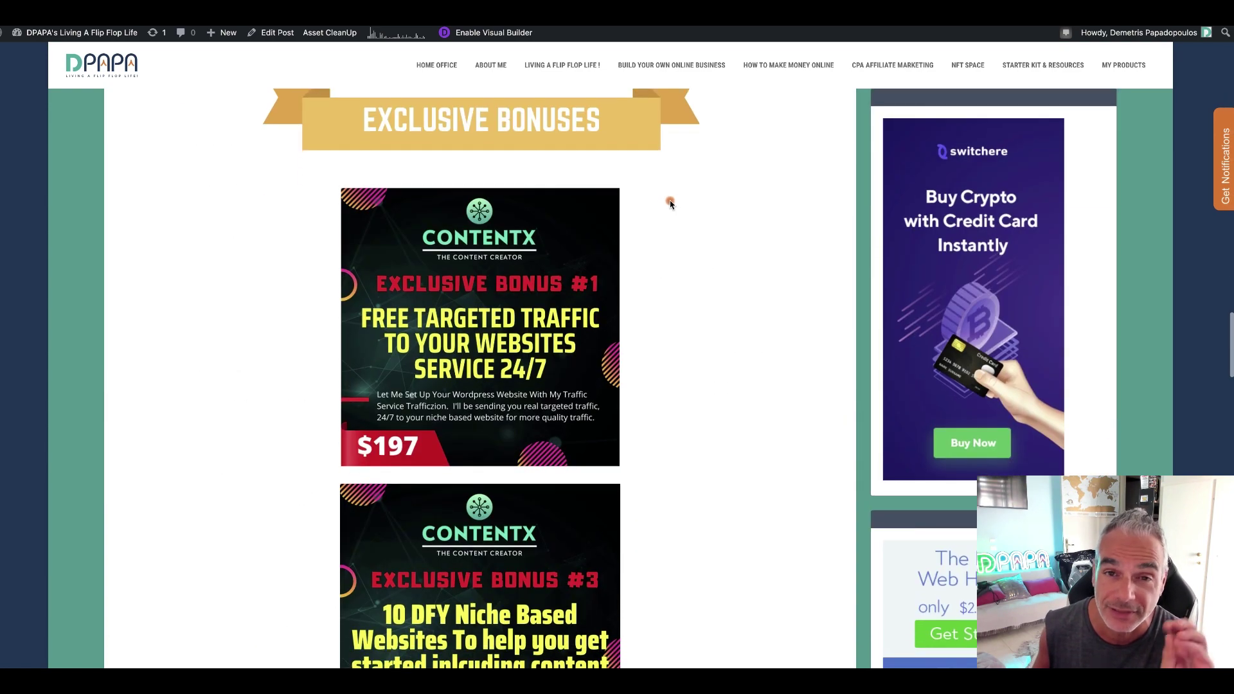
{"action": "scroll", "coordinate": [671, 202], "scroll_direction": "down", "scroll_amount": 5}
{"action": "scroll", "coordinate": [669, 199], "scroll_direction": "down", "scroll_amount": 9}
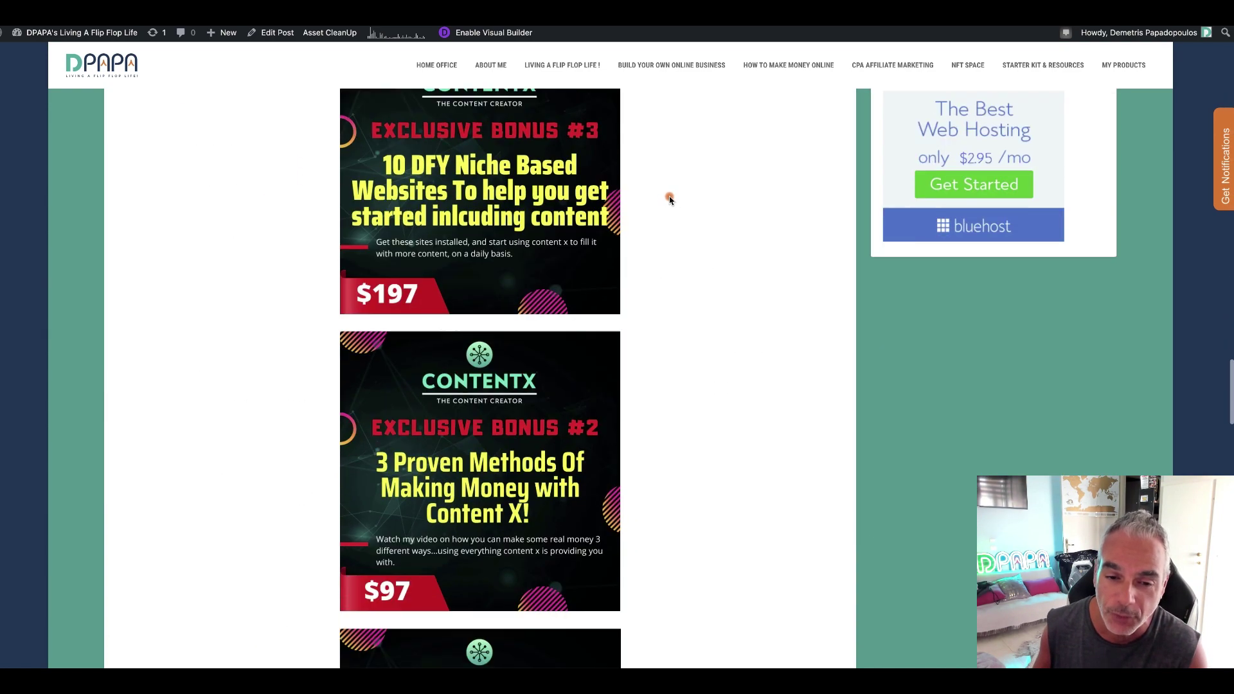
{"action": "scroll", "coordinate": [669, 200], "scroll_direction": "down", "scroll_amount": 7}
{"action": "scroll", "coordinate": [669, 200], "scroll_direction": "down", "scroll_amount": 8}
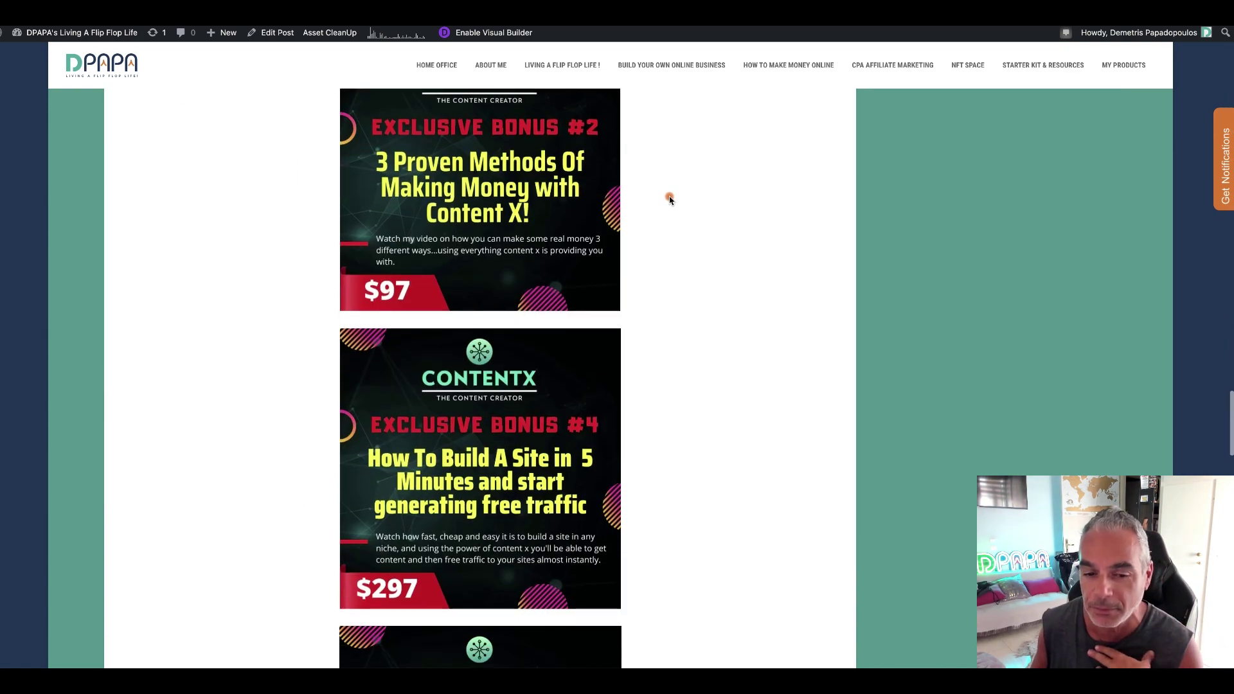
{"action": "scroll", "coordinate": [670, 200], "scroll_direction": "down", "scroll_amount": 2}
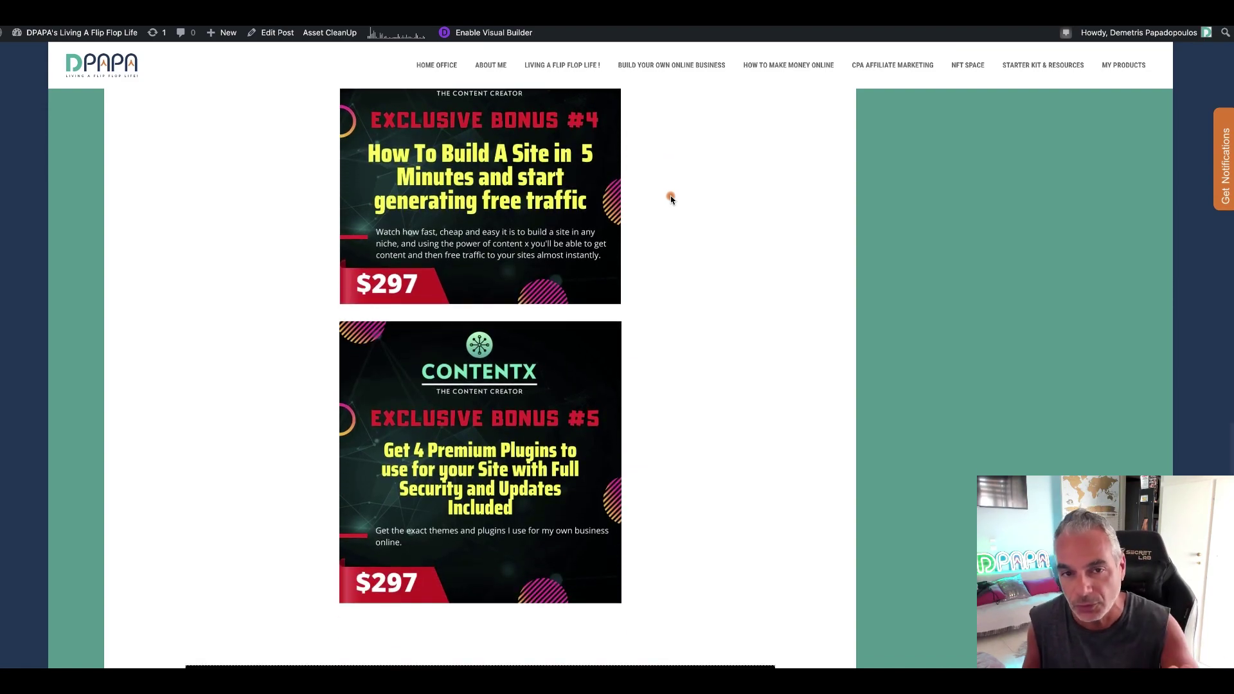
{"action": "scroll", "coordinate": [670, 200], "scroll_direction": "up", "scroll_amount": 20}
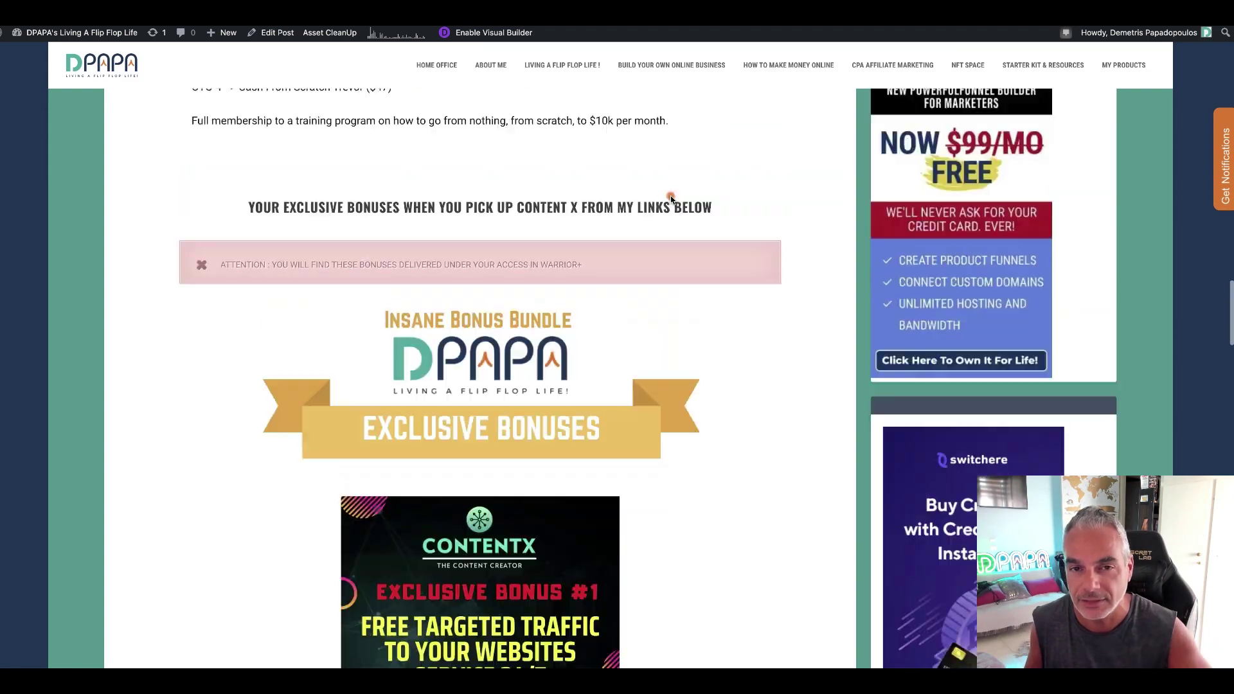
{"action": "scroll", "coordinate": [671, 199], "scroll_direction": "up", "scroll_amount": 20}
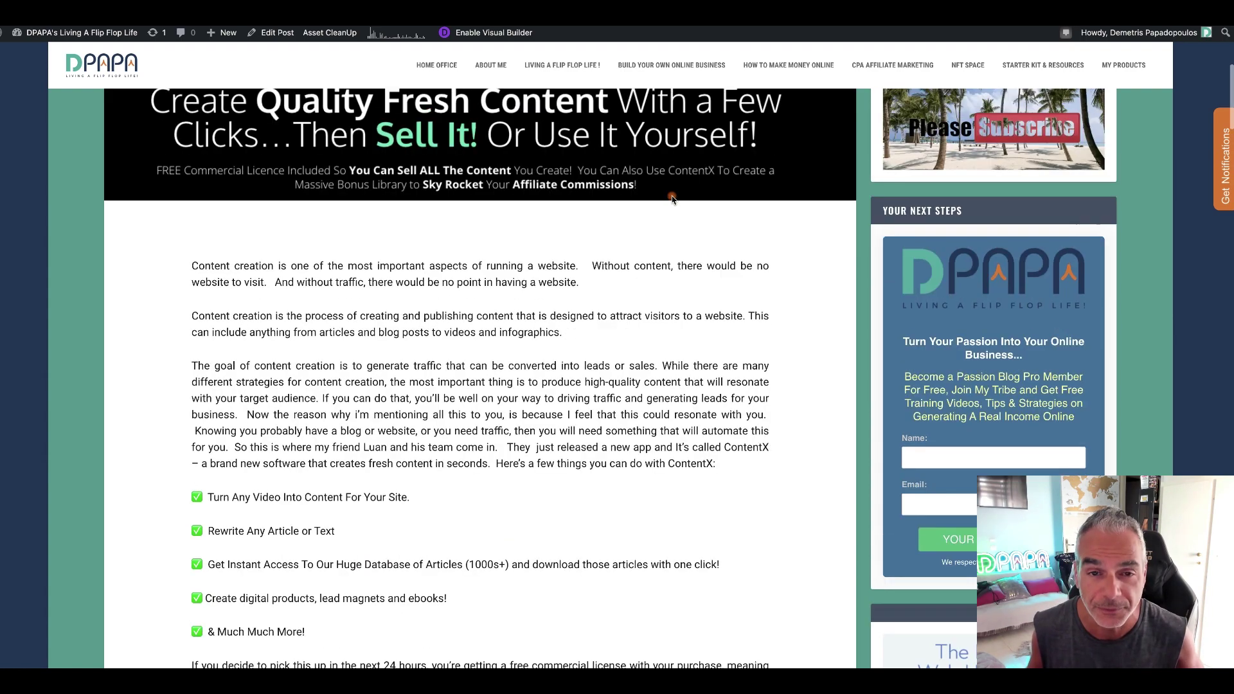
{"action": "scroll", "coordinate": [670, 197], "scroll_direction": "up", "scroll_amount": 11}
{"action": "scroll", "coordinate": [670, 196], "scroll_direction": "down", "scroll_amount": 6}
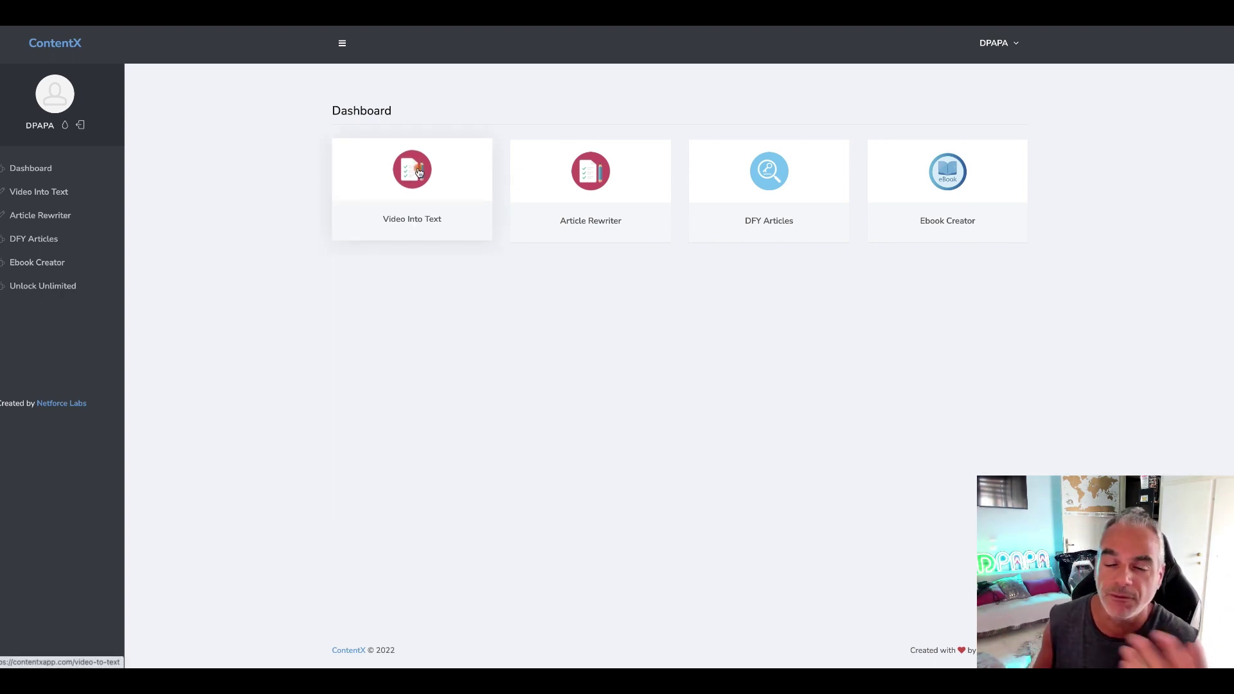
{"action": "left_click", "coordinate": [418, 172]}
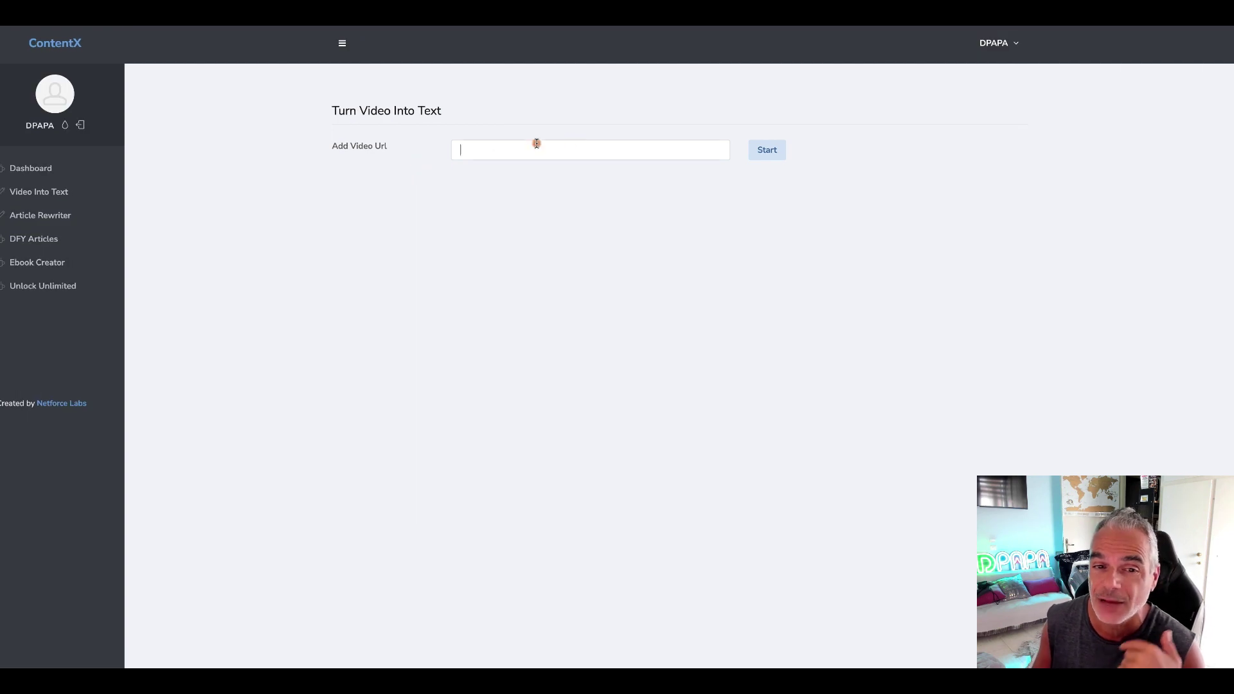
Step: Open YouTube in a new browser tab from the 'you' address-bar suggestion
{"action": "key", "text": "super+t"}
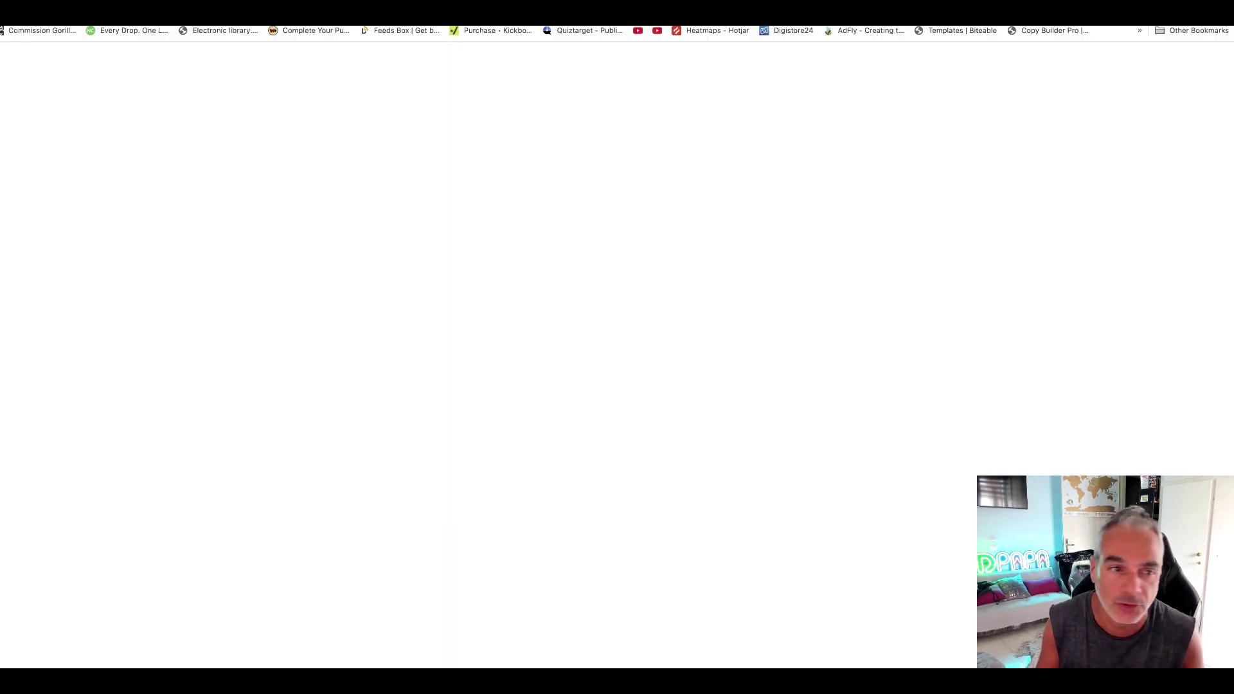
{"action": "type", "text": "you"}
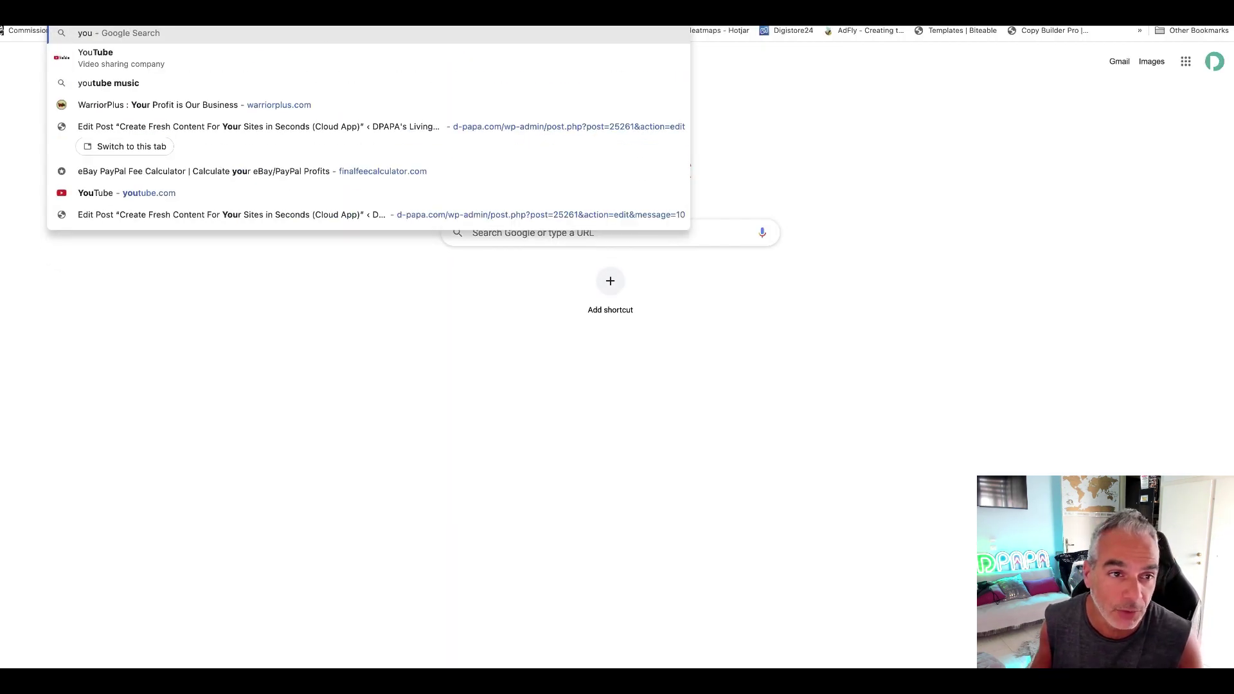
{"action": "key", "text": "Return"}
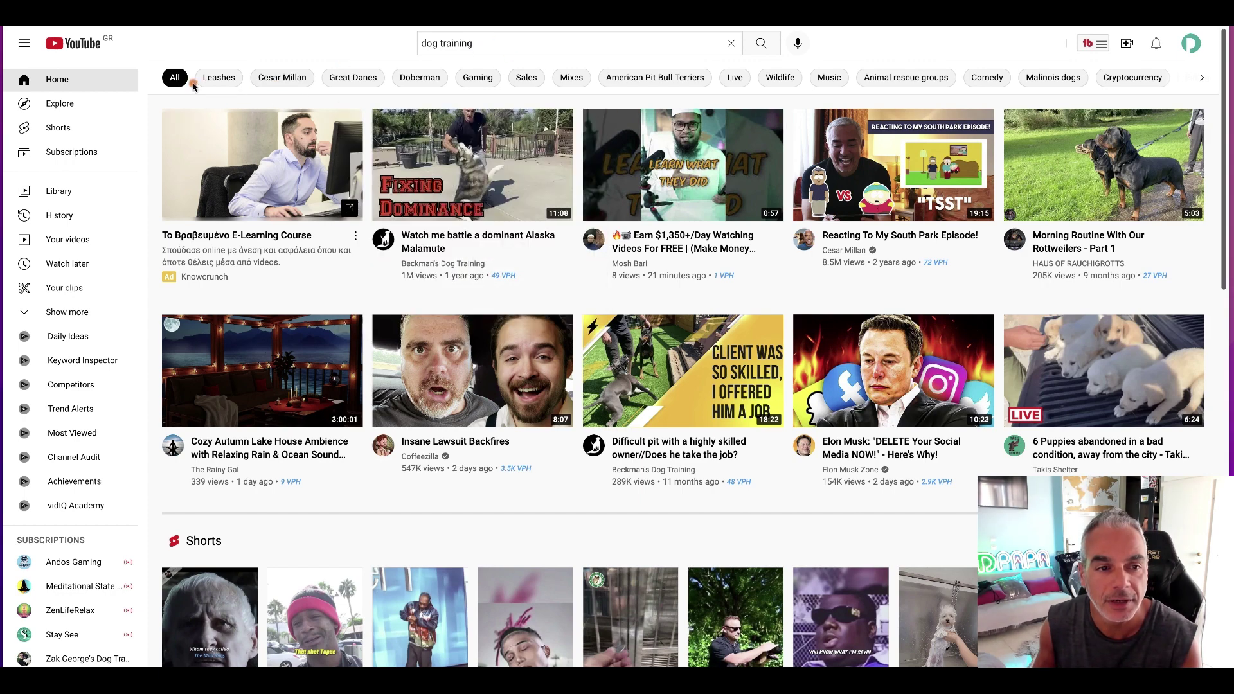
Step: Search YouTube for dog training and filter the results to videos with Subtitles/CC
{"action": "left_click", "coordinate": [761, 43]}
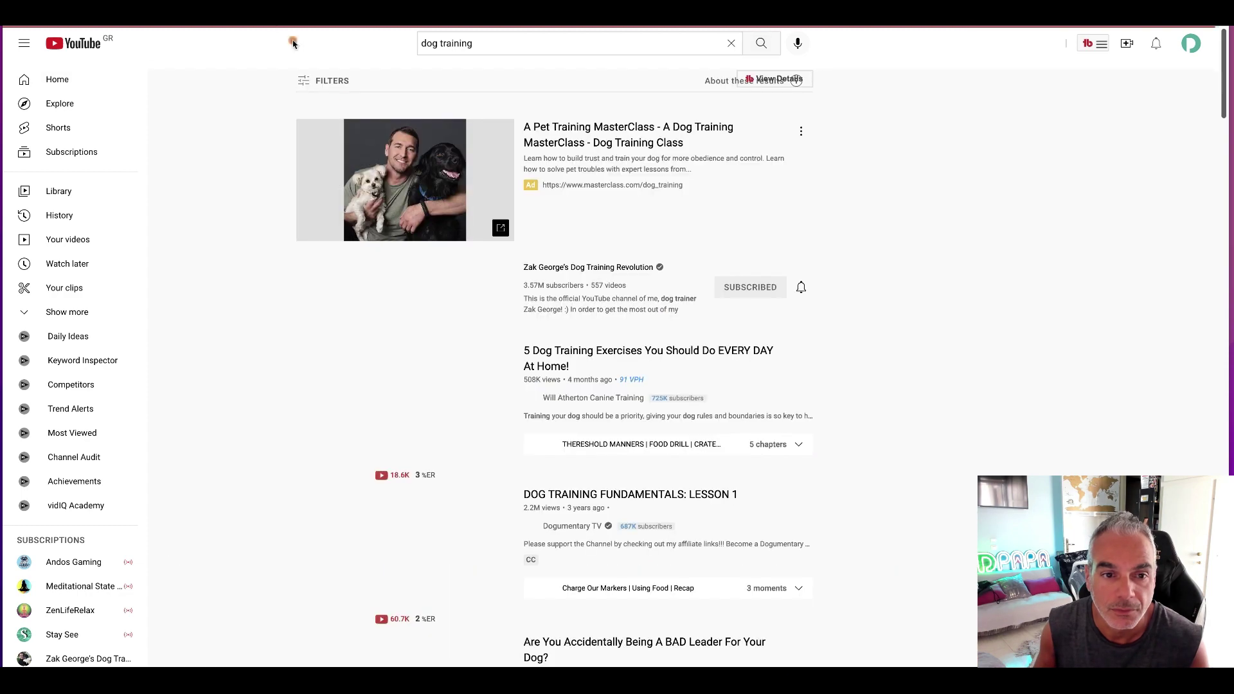
{"action": "left_click", "coordinate": [307, 86]}
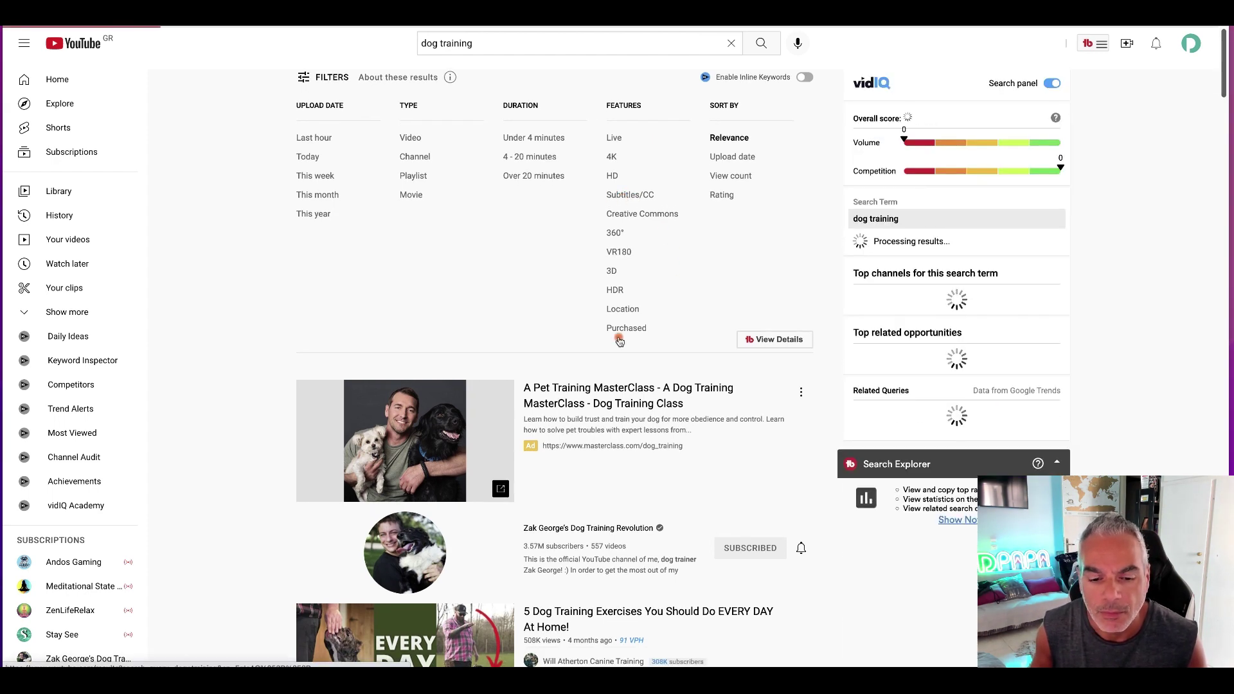
{"action": "scroll", "coordinate": [607, 331], "scroll_direction": "down", "scroll_amount": 3}
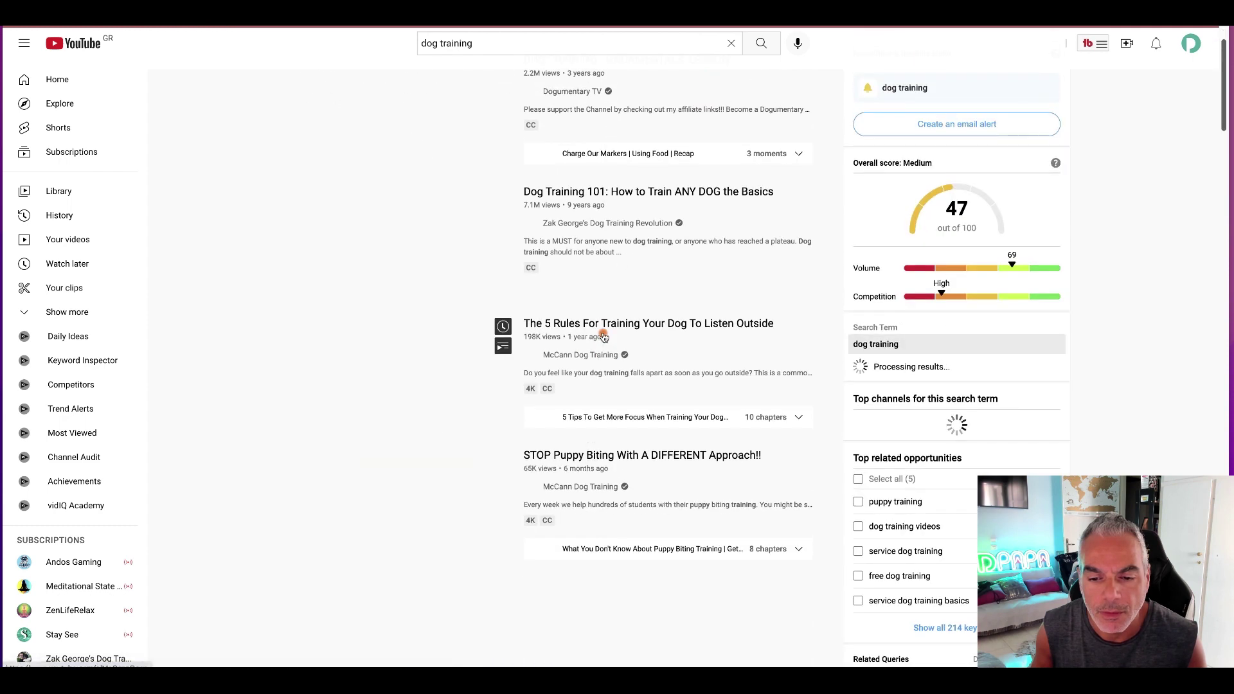
{"action": "scroll", "coordinate": [603, 334], "scroll_direction": "up", "scroll_amount": 2}
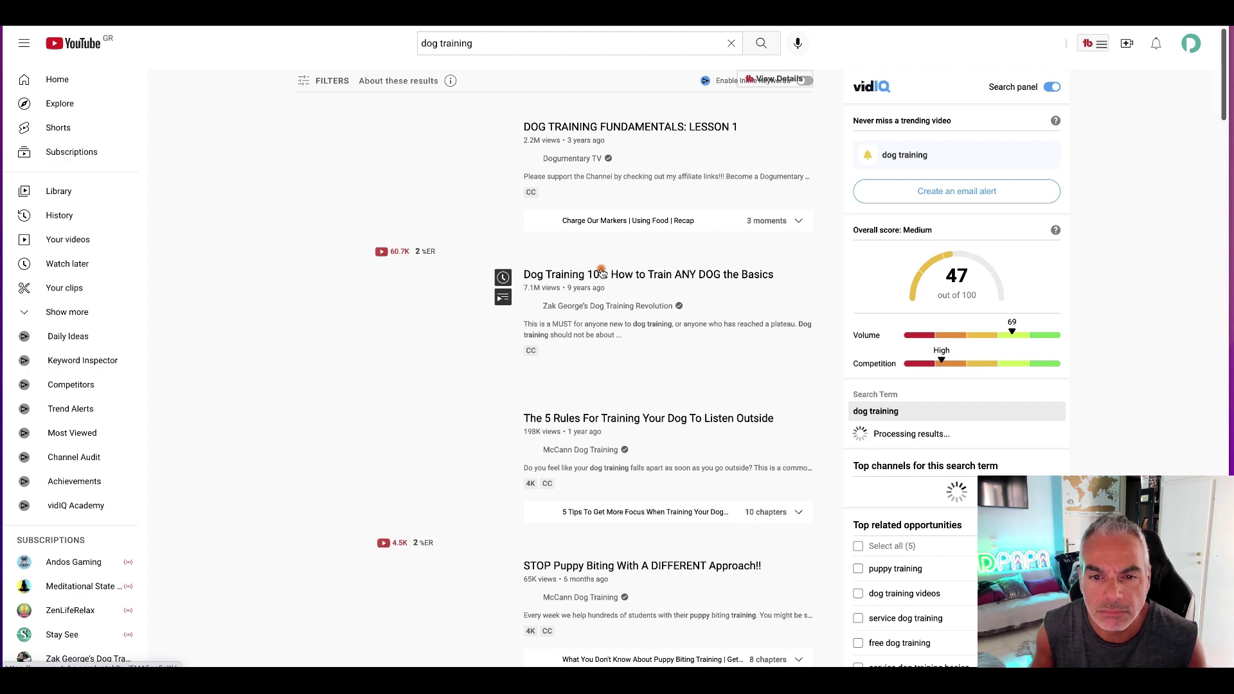
{"action": "scroll", "coordinate": [656, 318], "scroll_direction": "down", "scroll_amount": 1}
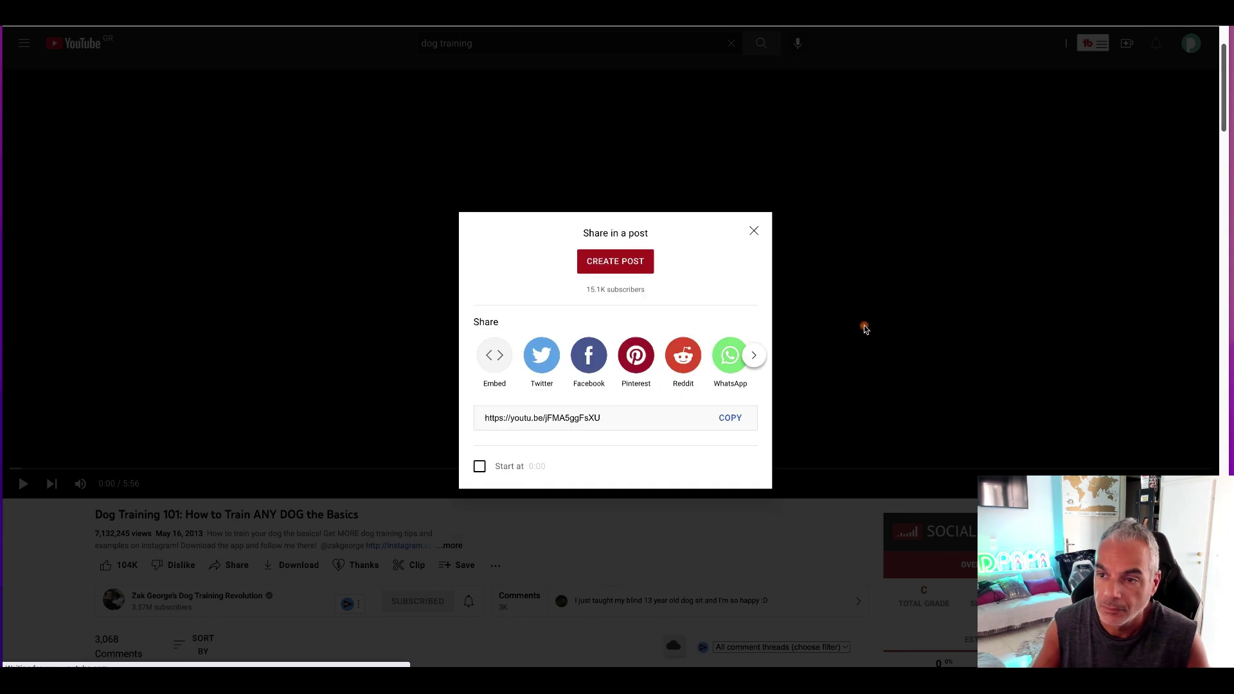
Step: Copy the share link of the 'Dog Training 101: How to Train ANY DOG the Basics' video
{"action": "left_click", "coordinate": [731, 418]}
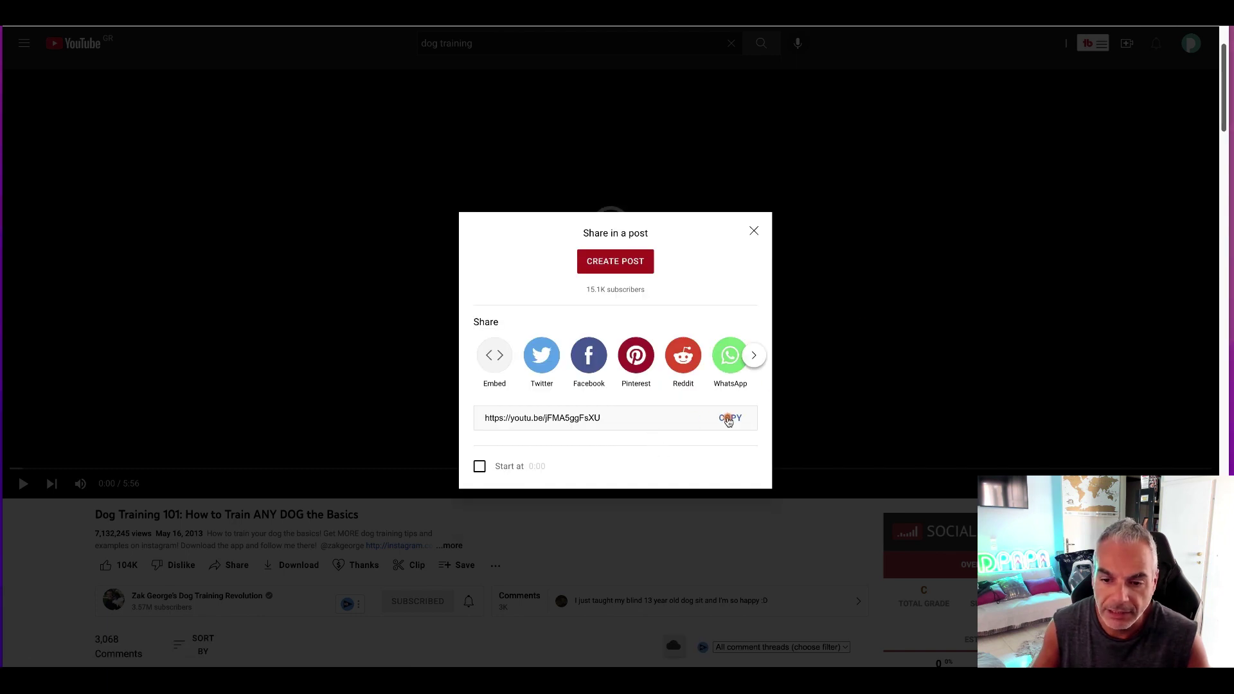
{"action": "left_click", "coordinate": [729, 419]}
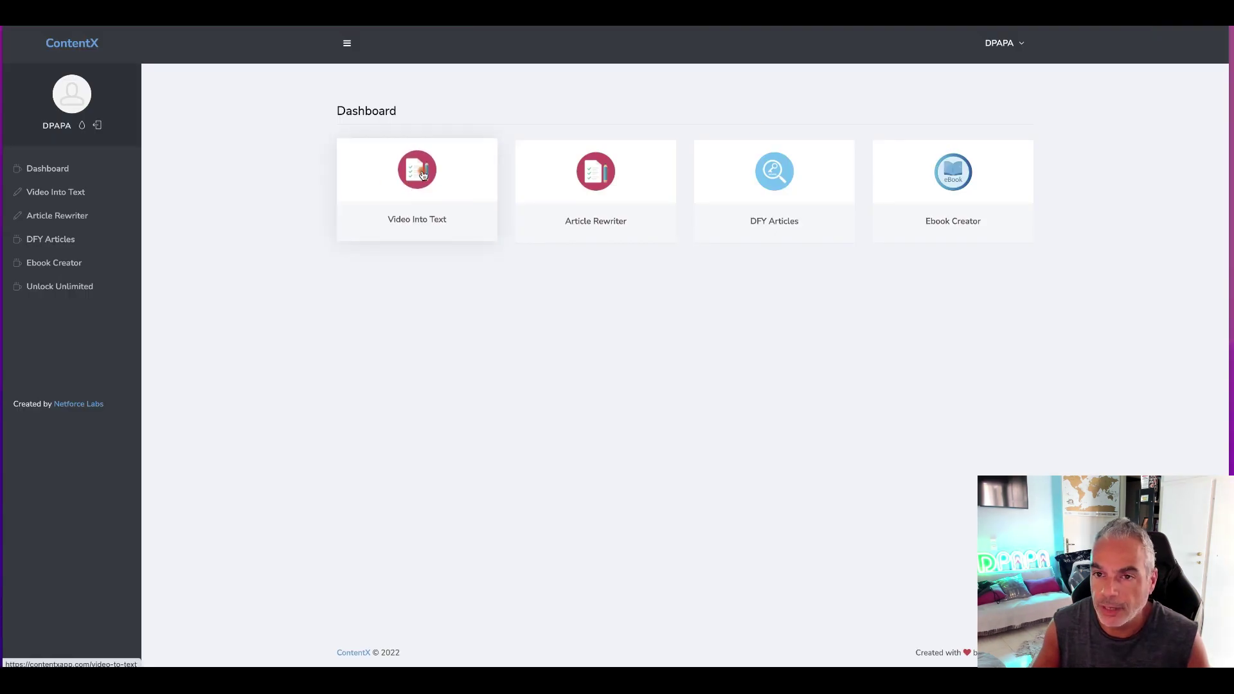
Step: Paste the dog-training video link into Video Into Text and generate a post with video thumbnail
{"action": "left_click", "coordinate": [423, 175]}
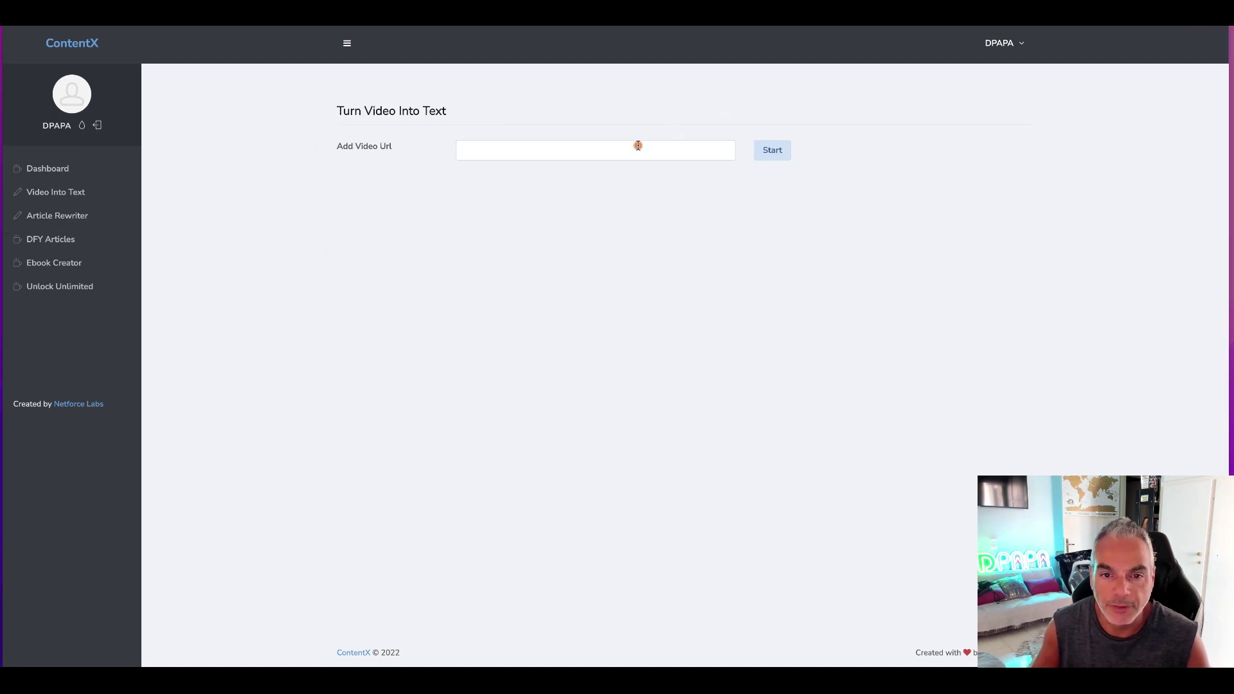
{"action": "left_click", "coordinate": [638, 150]}
{"action": "key", "text": "ctrl+v"}
{"action": "left_click", "coordinate": [773, 152]}
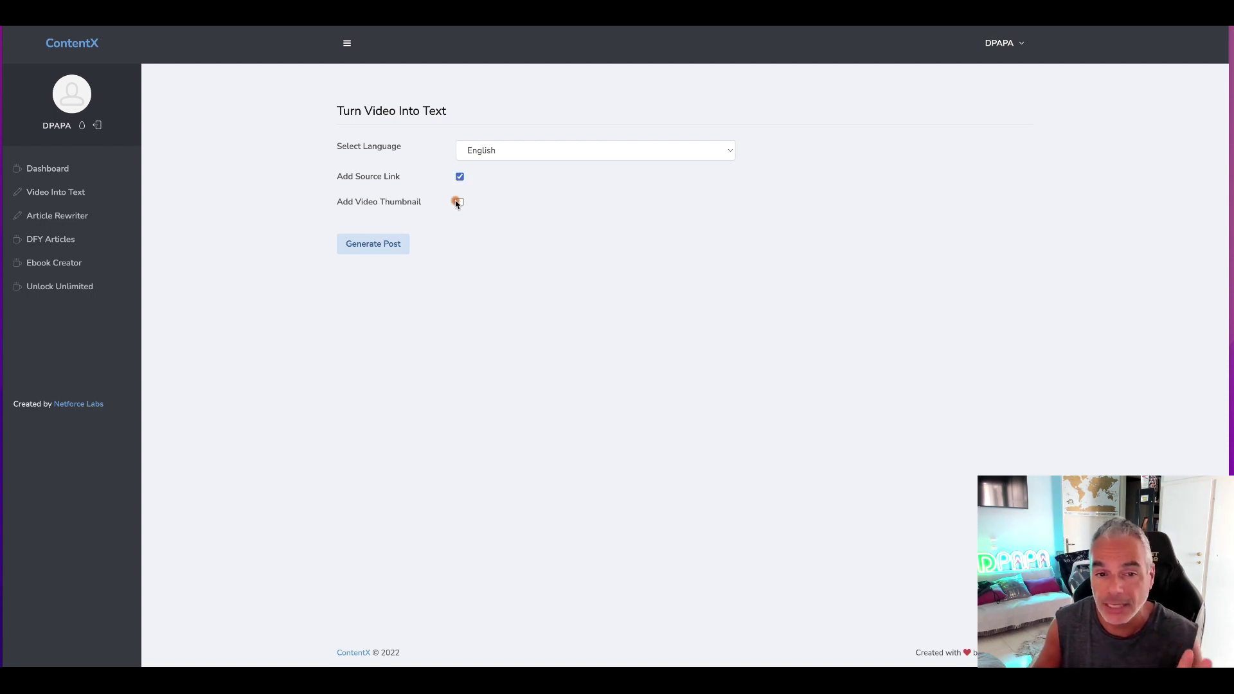
{"action": "left_click", "coordinate": [460, 205]}
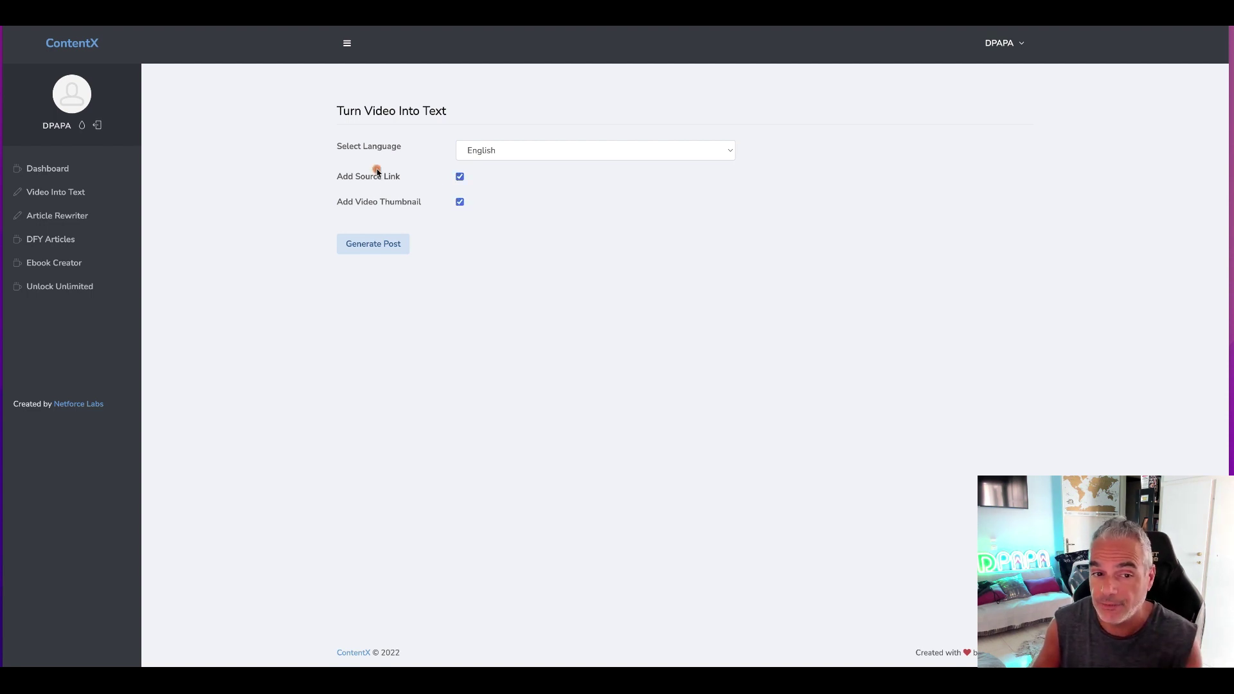
{"action": "left_click", "coordinate": [394, 244]}
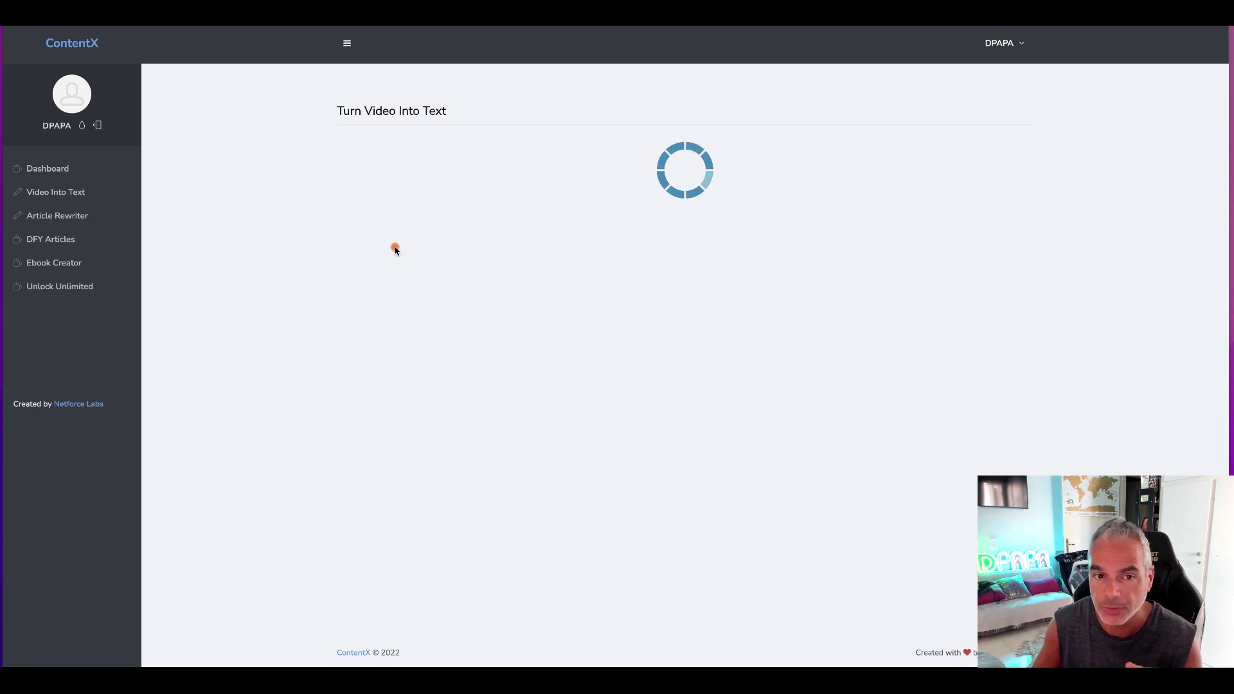
Step: Select the generated transcript text and download it as a PDF
{"action": "left_click_drag", "start_coordinate": [346, 164], "coordinate": [503, 193]}
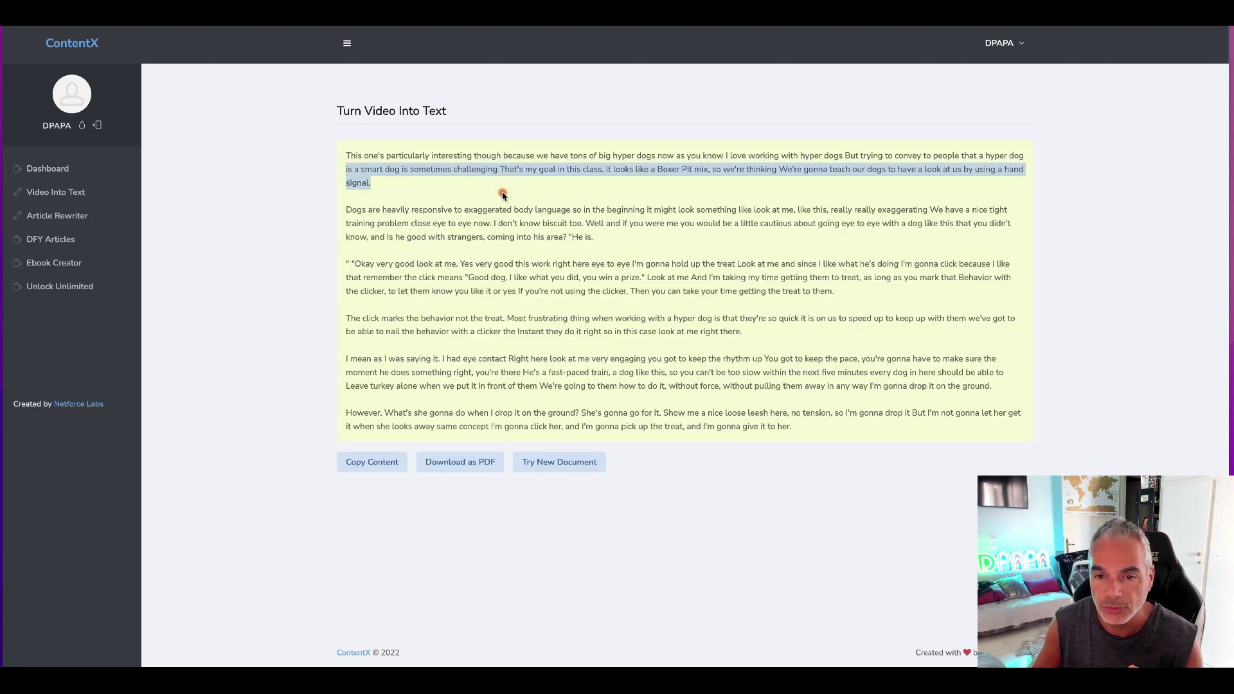
{"action": "left_click", "coordinate": [335, 158]}
{"action": "key", "text": "ctrl+a"}
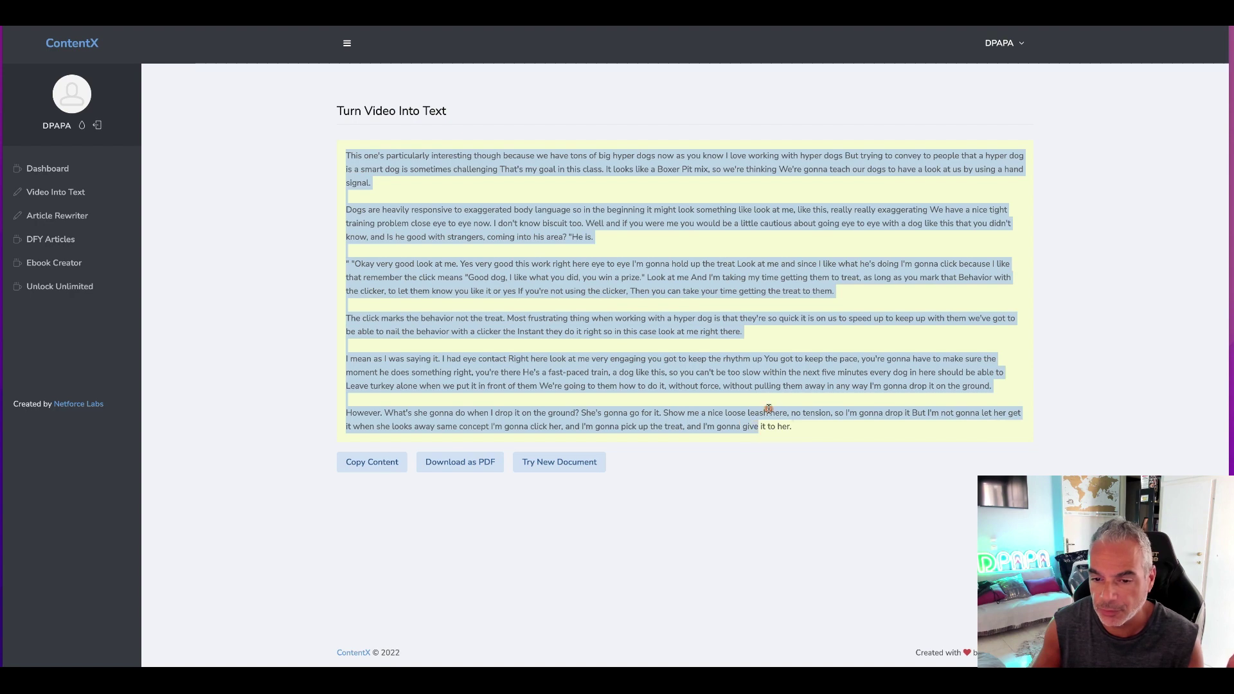
{"action": "scroll", "coordinate": [767, 406], "scroll_direction": "down", "scroll_amount": 7}
{"action": "left_click", "coordinate": [766, 405]}
{"action": "scroll", "coordinate": [707, 417], "scroll_direction": "down", "scroll_amount": 5}
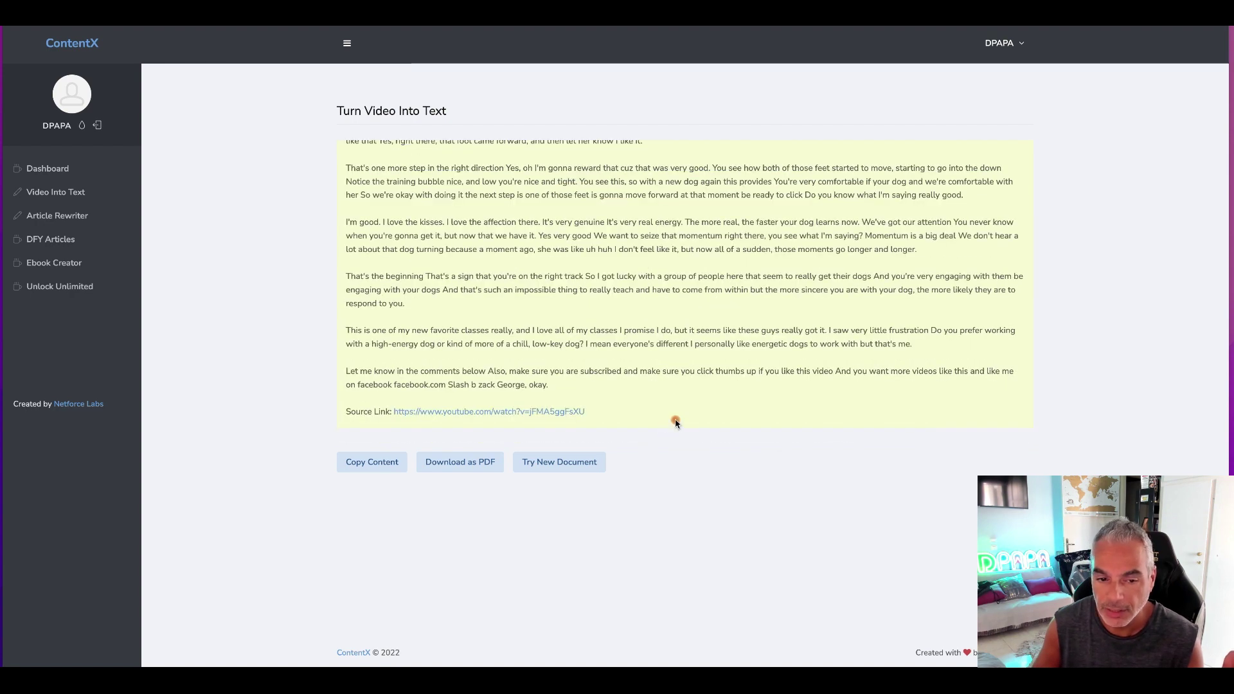
{"action": "left_click_drag", "start_coordinate": [675, 421], "coordinate": [375, 112]}
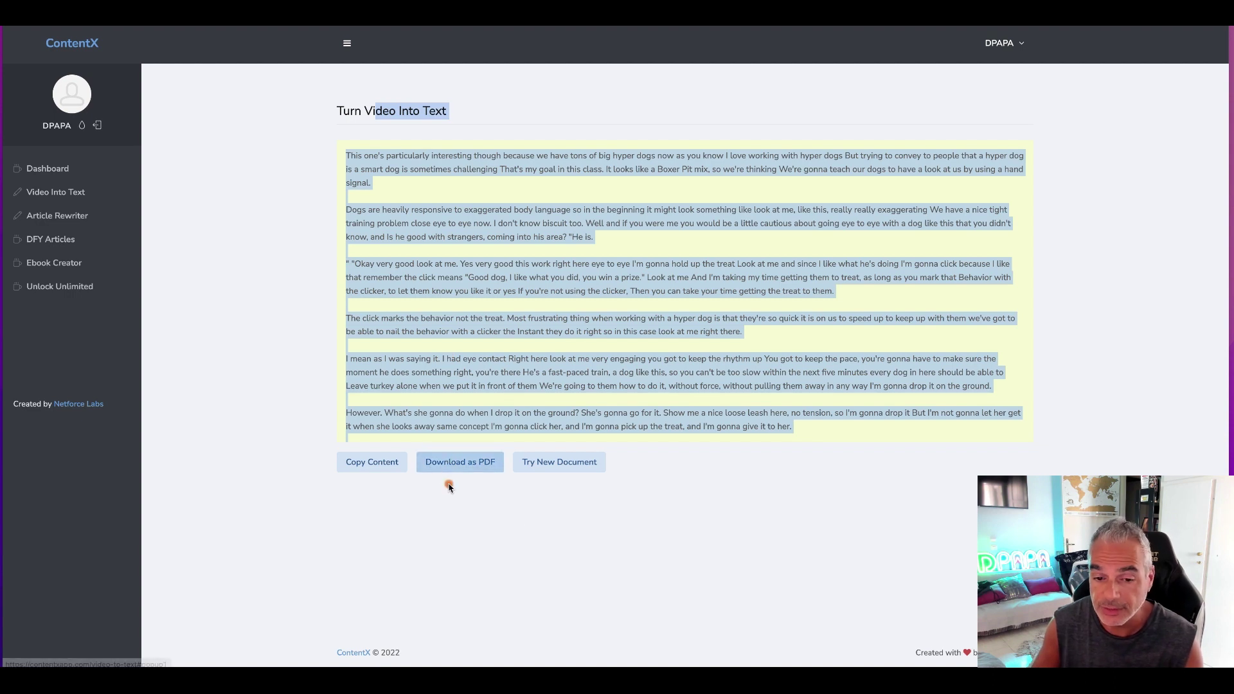
{"action": "left_click", "coordinate": [454, 462]}
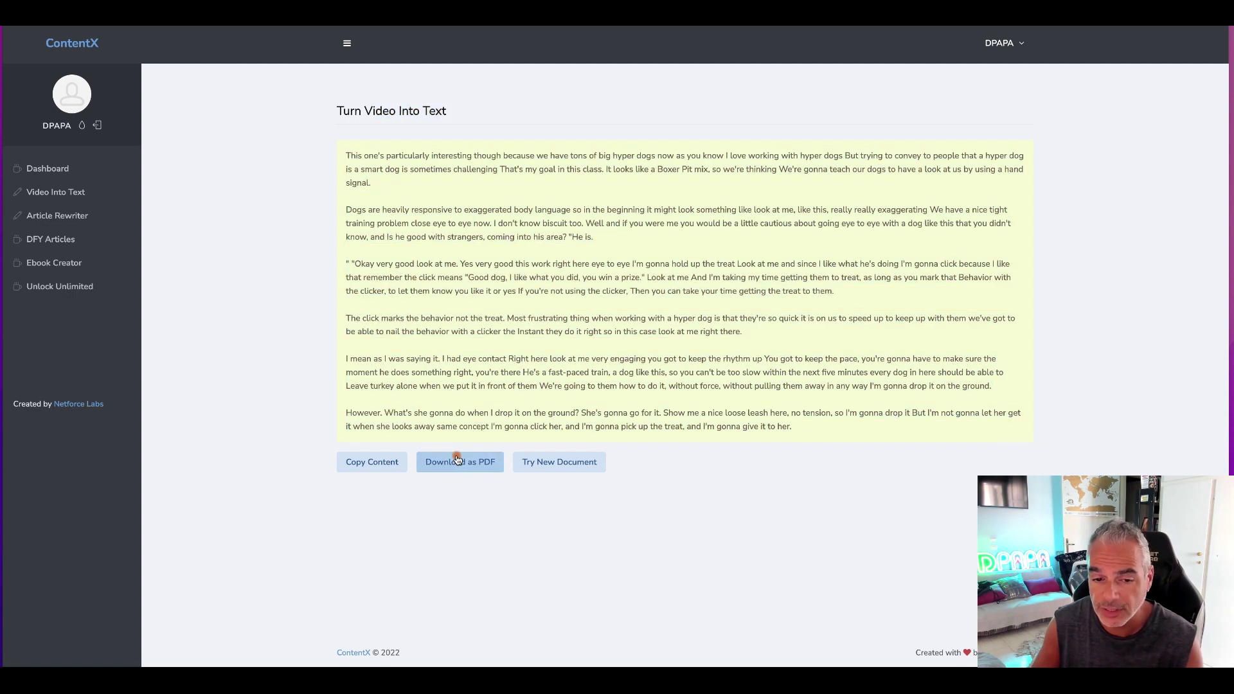
Step: Start a new document and go to the empty Article Rewriter text box
{"action": "left_click", "coordinate": [550, 471]}
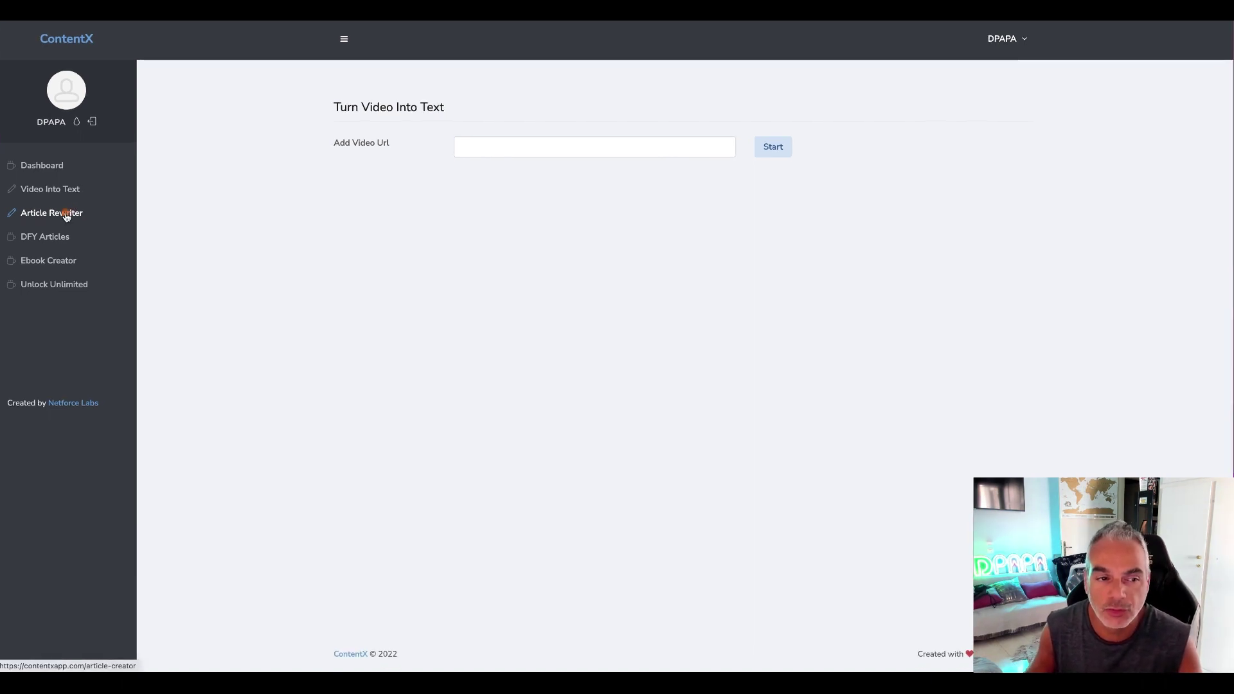
{"action": "left_click", "coordinate": [66, 214]}
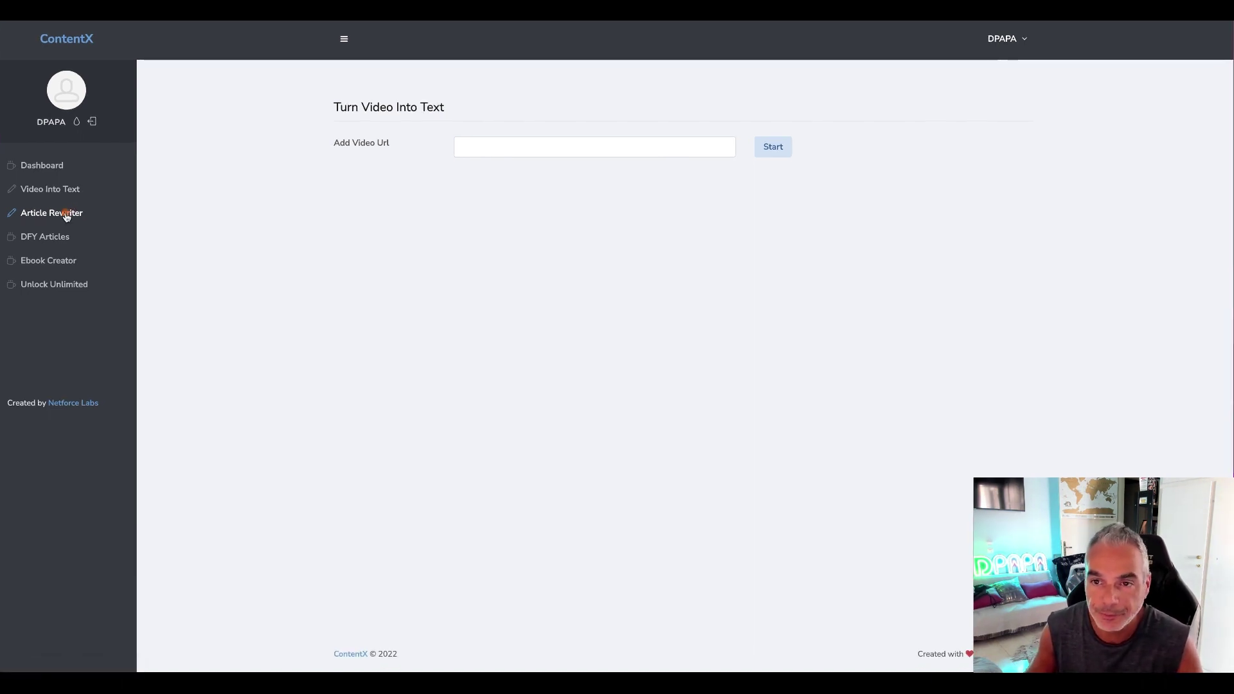
{"action": "left_click", "coordinate": [574, 169]}
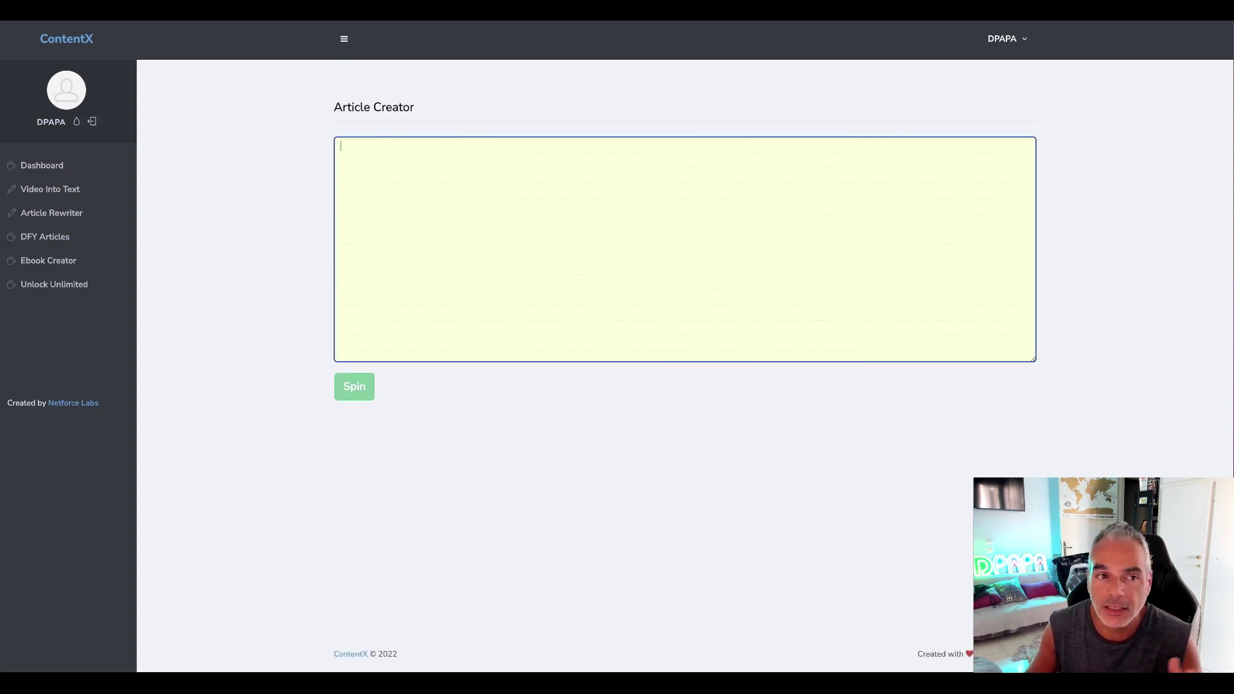
Step: Paste the ContentX promo article into the Article Creator box and spin it
{"action": "key", "text": "super+t"}
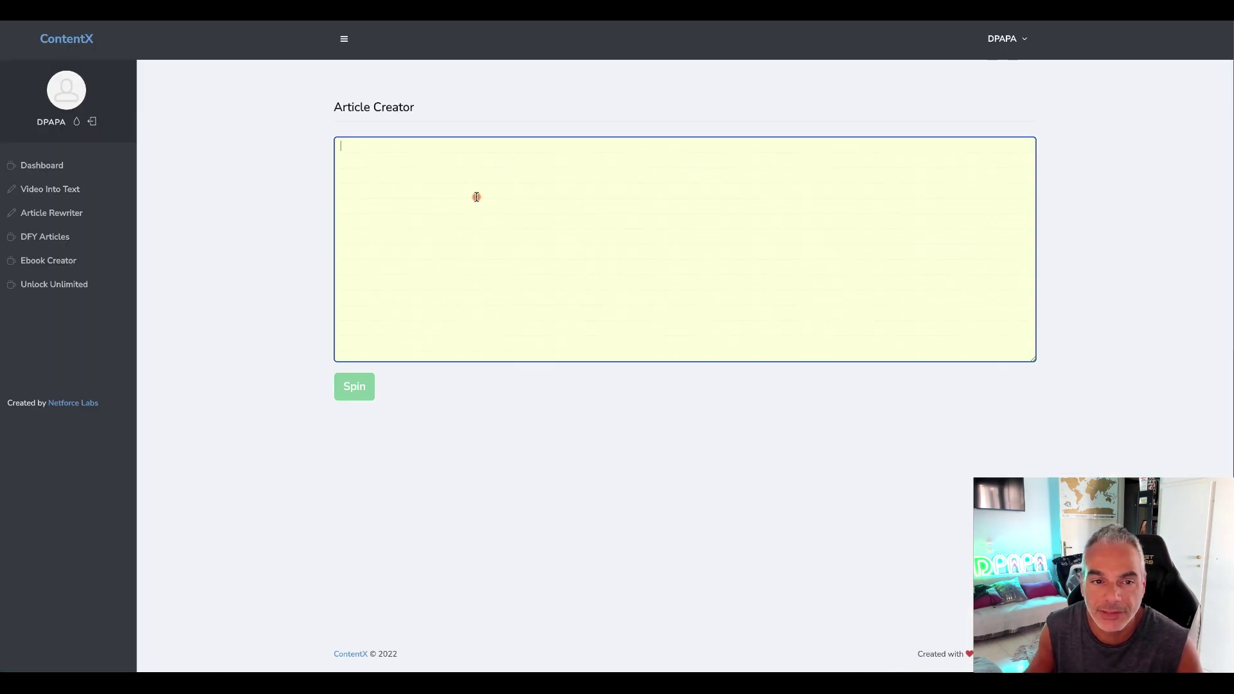
{"action": "key", "text": "ctrl+v"}
{"action": "scroll", "coordinate": [414, 232], "scroll_direction": "up", "scroll_amount": 1}
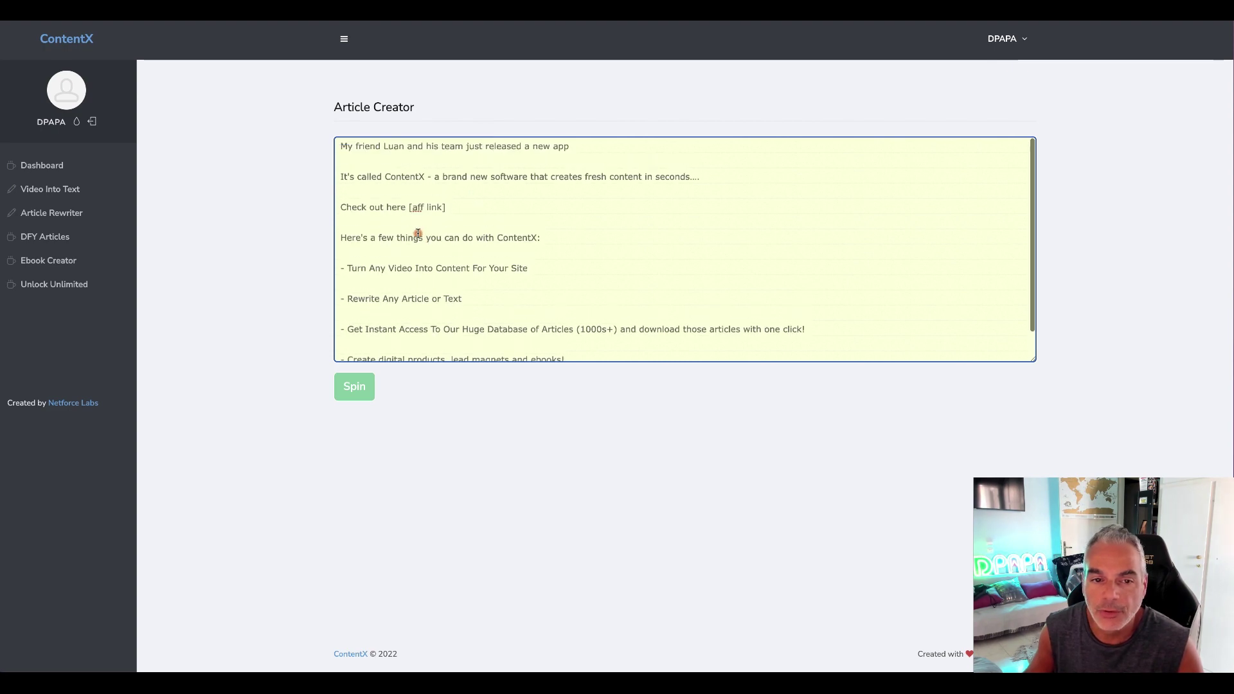
{"action": "left_click", "coordinate": [352, 393]}
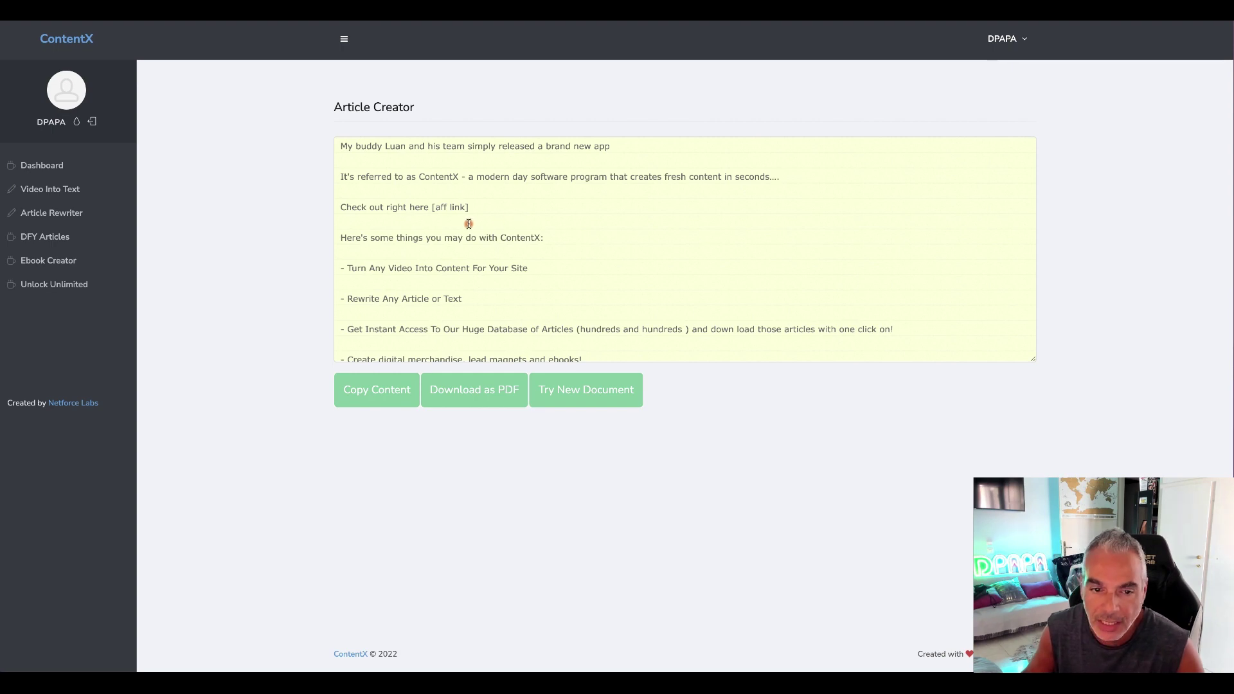
{"action": "scroll", "coordinate": [468, 224], "scroll_direction": "down", "scroll_amount": 1}
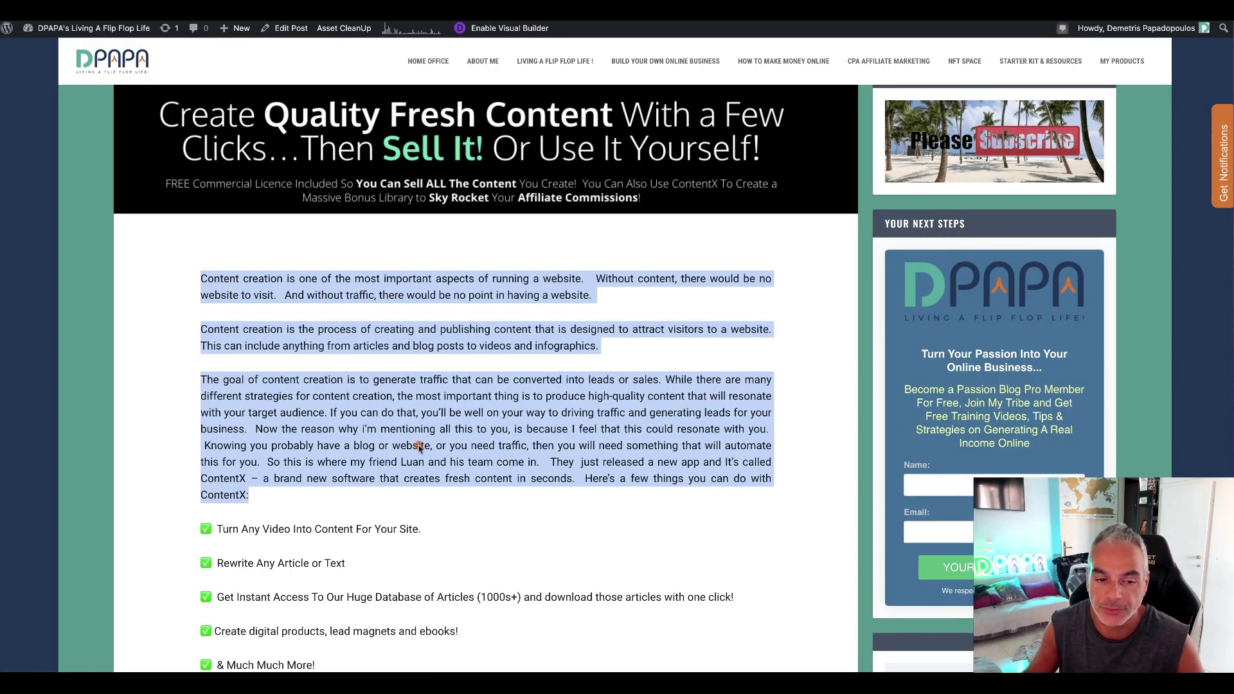
{"action": "scroll", "coordinate": [419, 448], "scroll_direction": "down", "scroll_amount": 10}
{"action": "scroll", "coordinate": [419, 448], "scroll_direction": "up", "scroll_amount": 4}
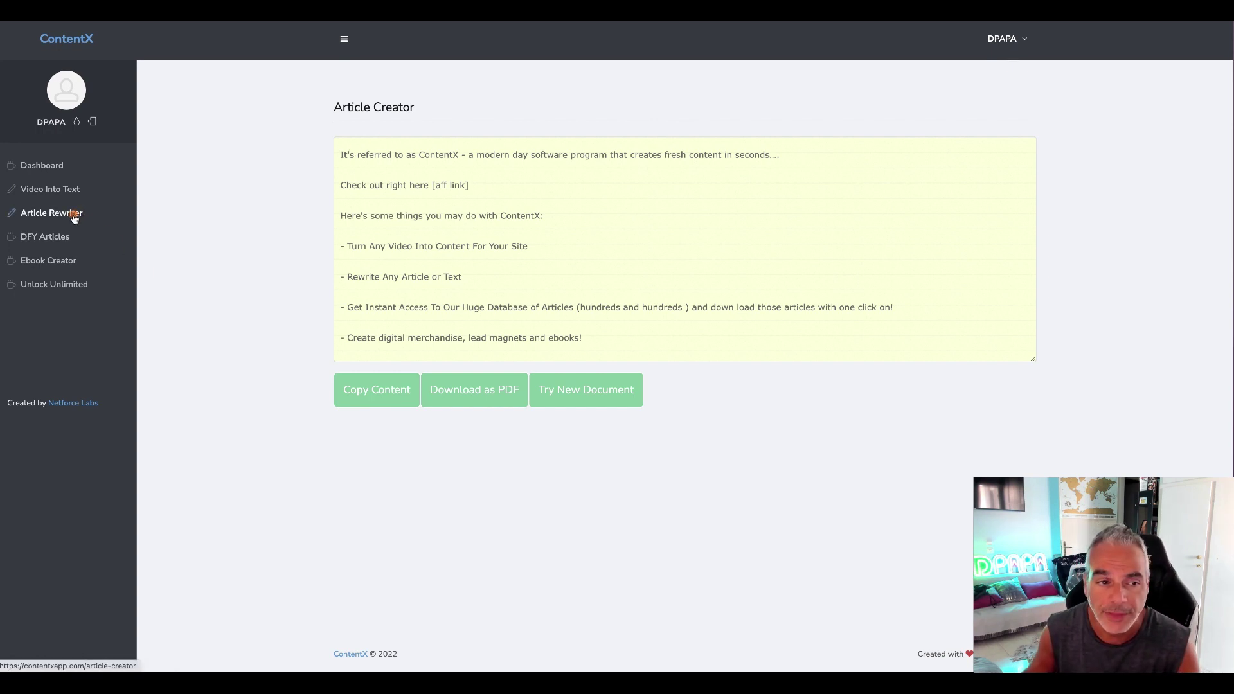
Step: Open DFY Articles and enter 'Dog Training' as the search keyword
{"action": "left_click", "coordinate": [61, 241]}
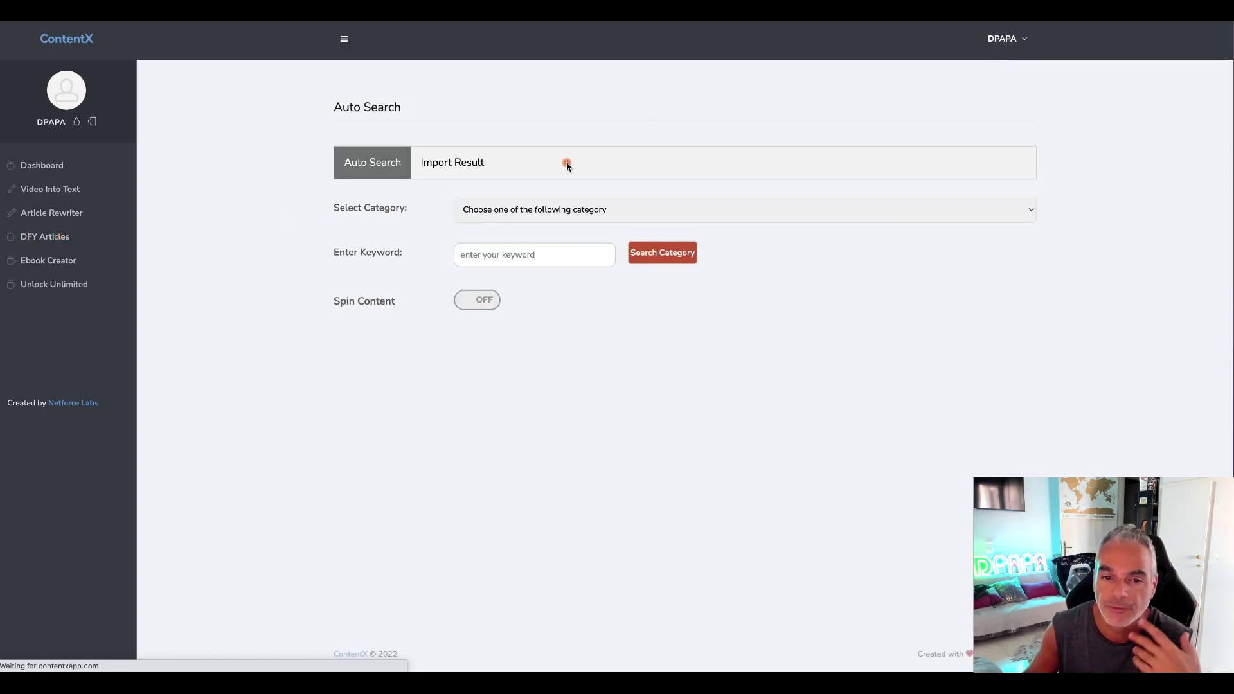
{"action": "left_click", "coordinate": [529, 249]}
{"action": "type", "text": "Dog Training"}
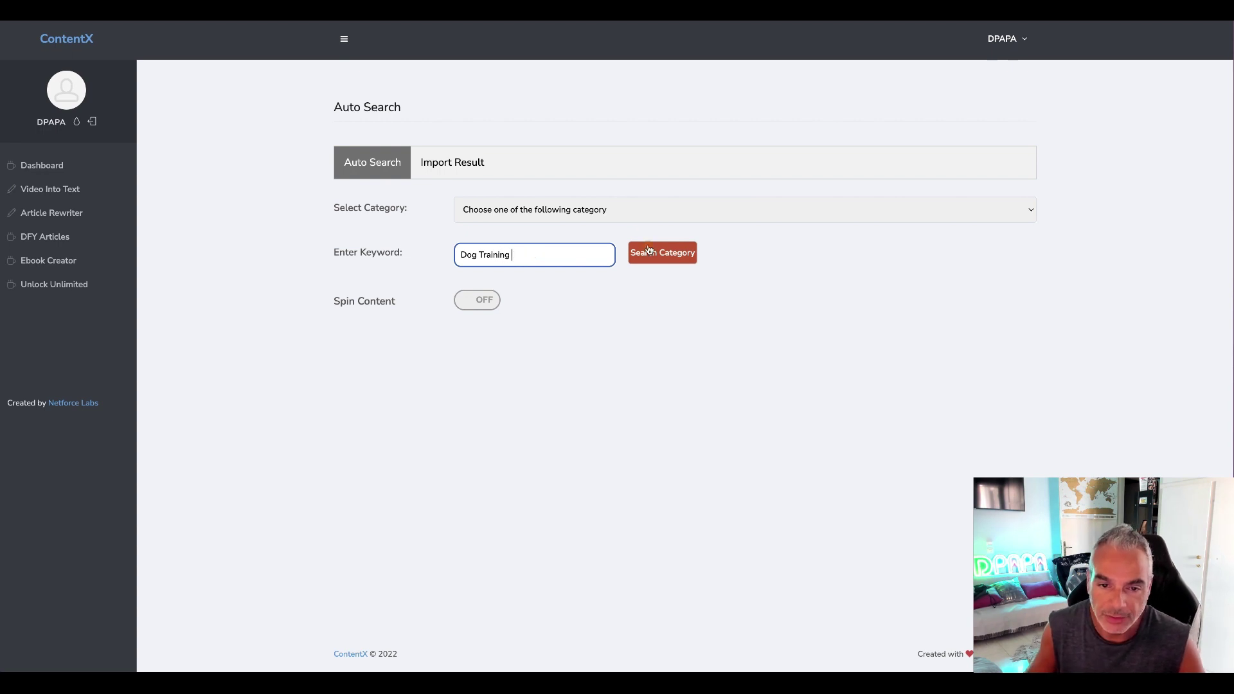
Step: Choose PetsAndAnimals as the article category
{"action": "left_click", "coordinate": [589, 220]}
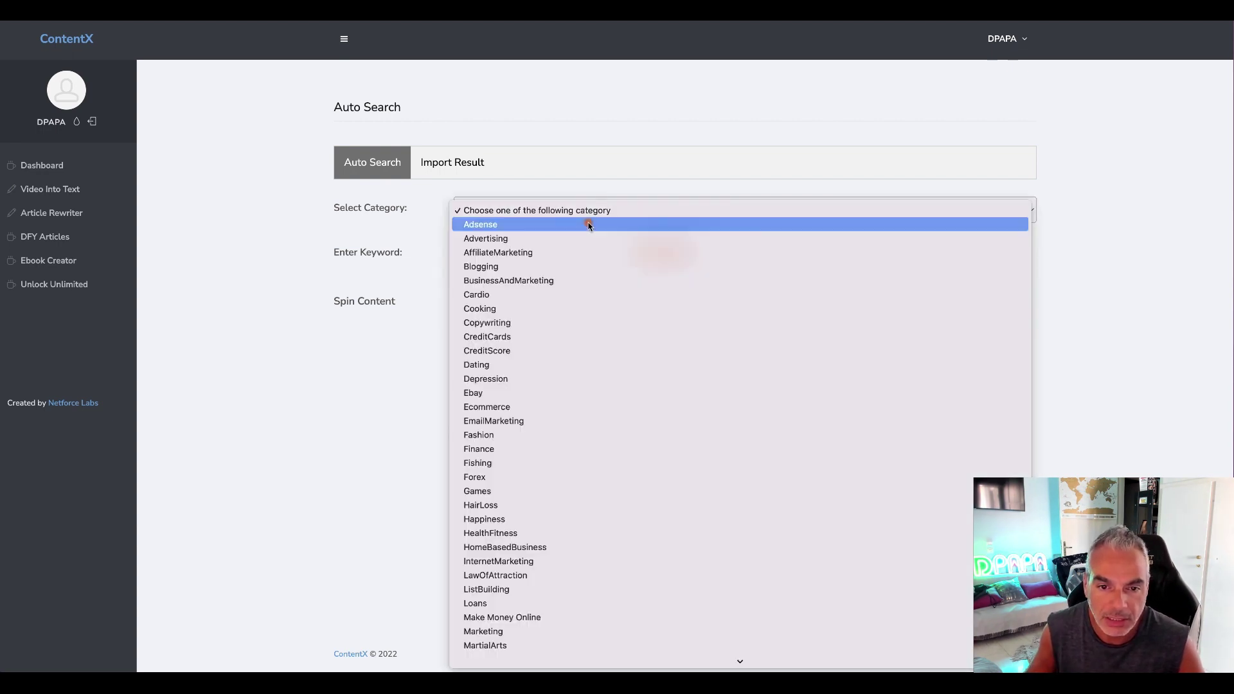
{"action": "scroll", "coordinate": [620, 369], "scroll_direction": "down", "scroll_amount": 5}
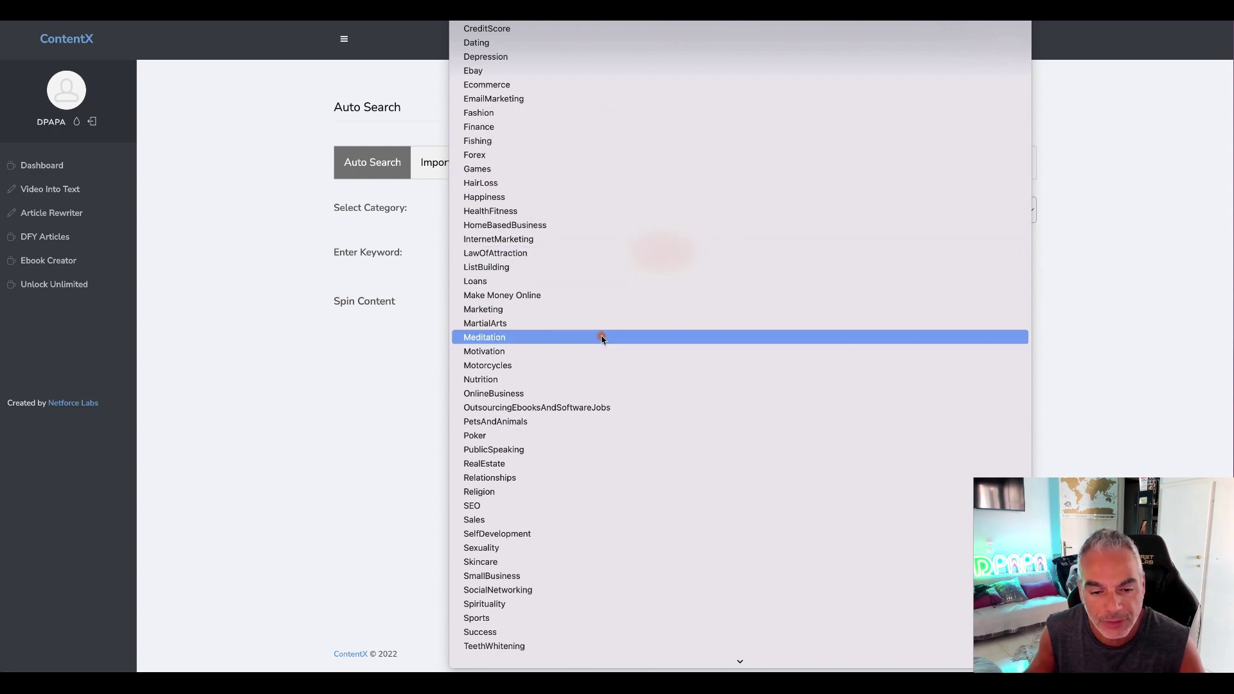
{"action": "scroll", "coordinate": [648, 437], "scroll_direction": "down", "scroll_amount": 2}
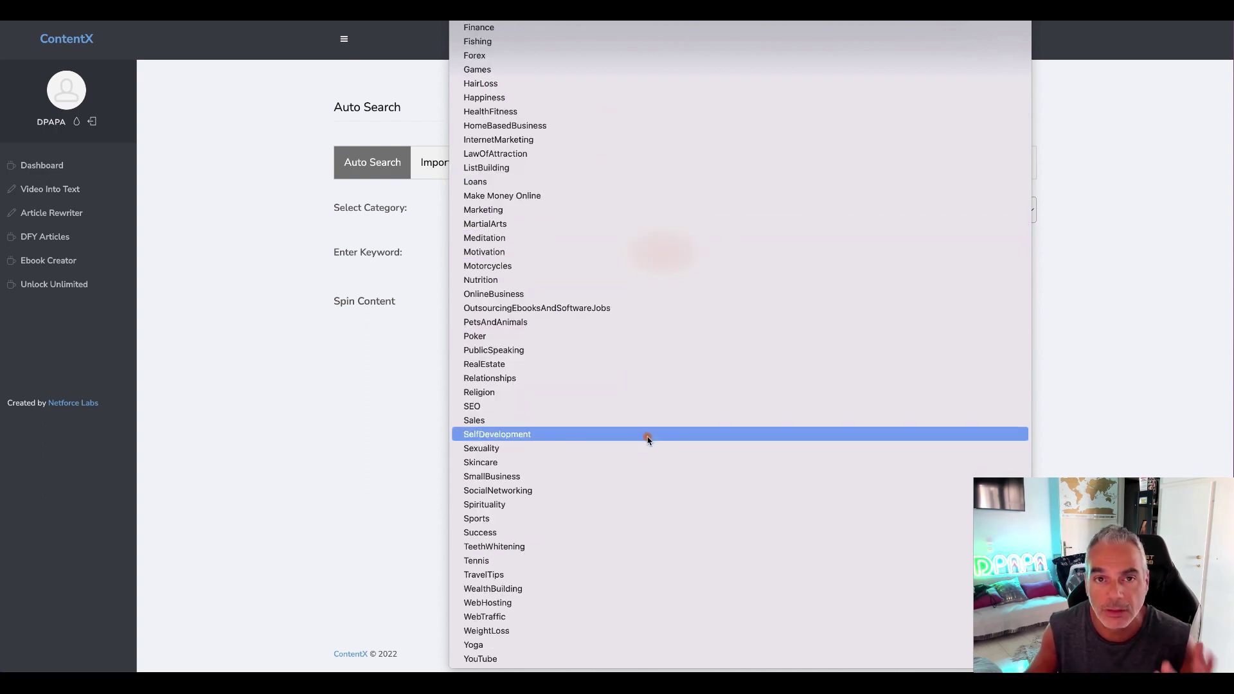
{"action": "scroll", "coordinate": [648, 437], "scroll_direction": "up", "scroll_amount": 1}
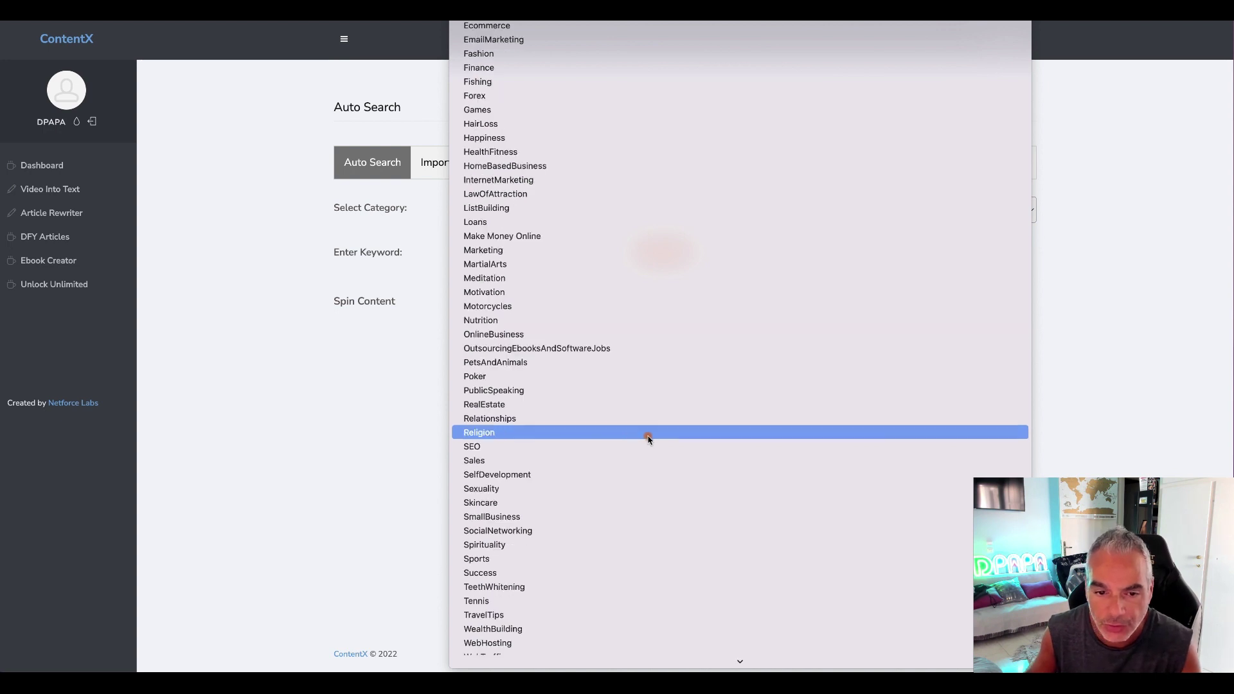
{"action": "scroll", "coordinate": [578, 252], "scroll_direction": "up", "scroll_amount": 4}
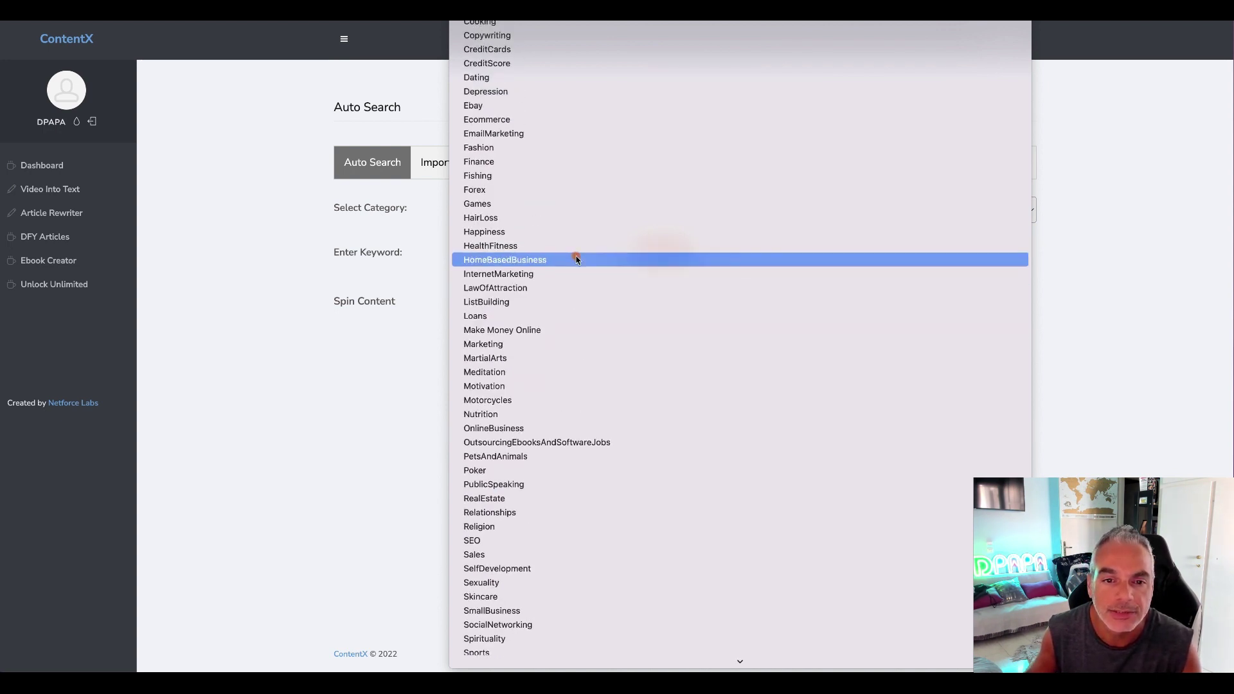
{"action": "left_click", "coordinate": [578, 252]}
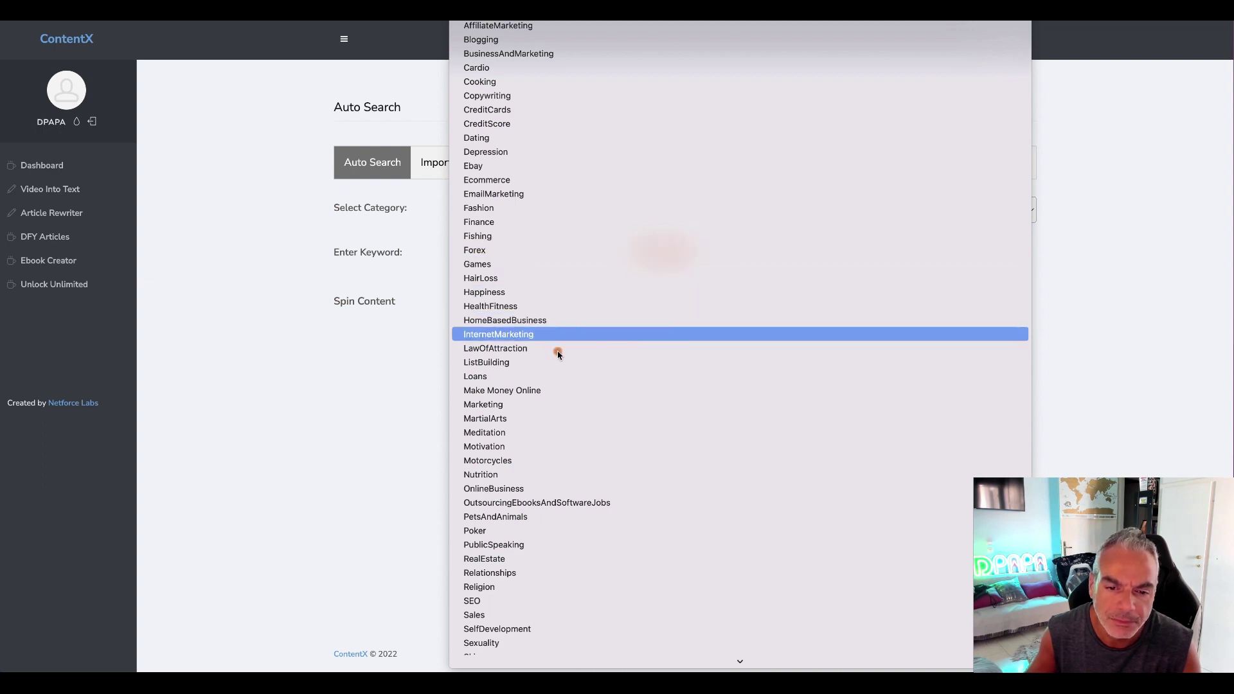
{"action": "scroll", "coordinate": [554, 445], "scroll_direction": "down", "scroll_amount": 1}
{"action": "scroll", "coordinate": [555, 447], "scroll_direction": "down", "scroll_amount": 1}
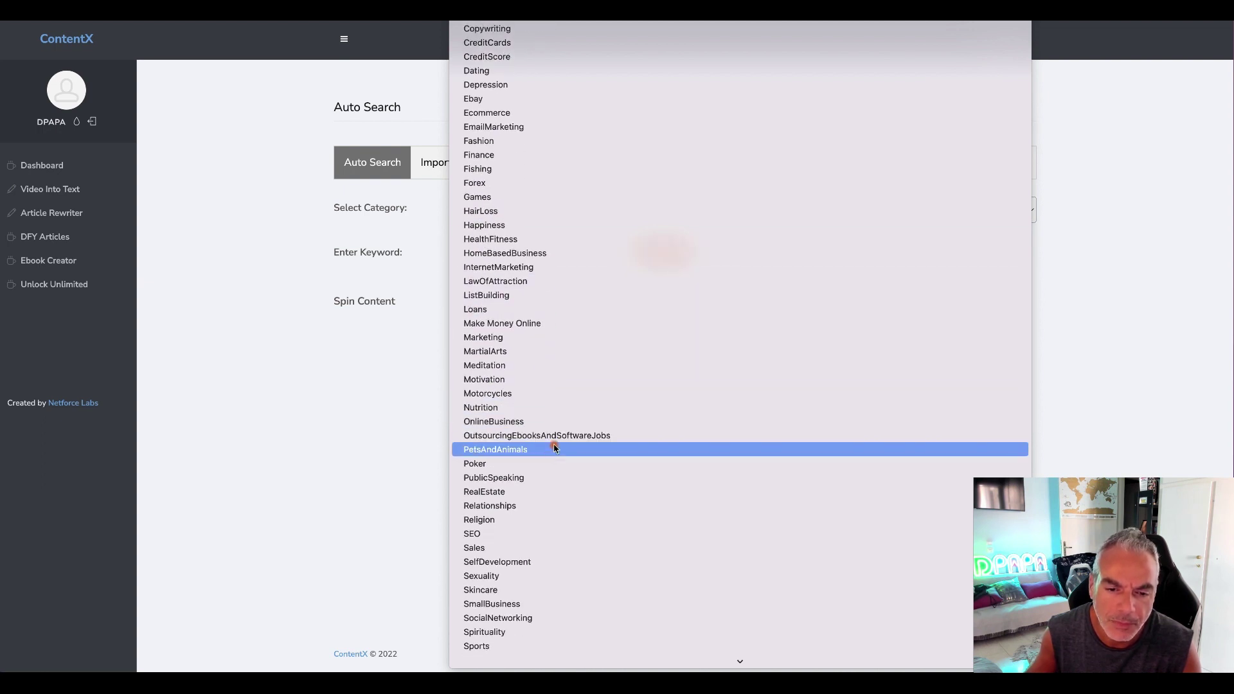
{"action": "left_click", "coordinate": [534, 450]}
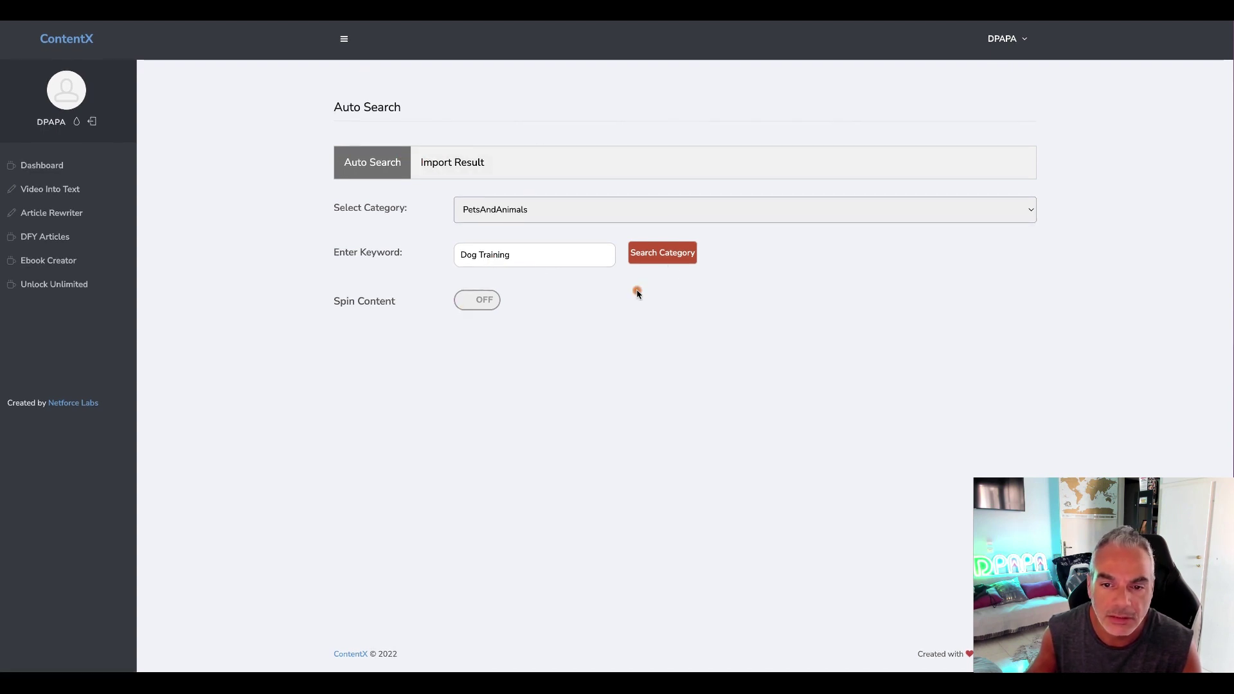
Step: Run the category search, tick 'Choosing A Dog Training Course', and view the imported results
{"action": "left_click", "coordinate": [653, 255]}
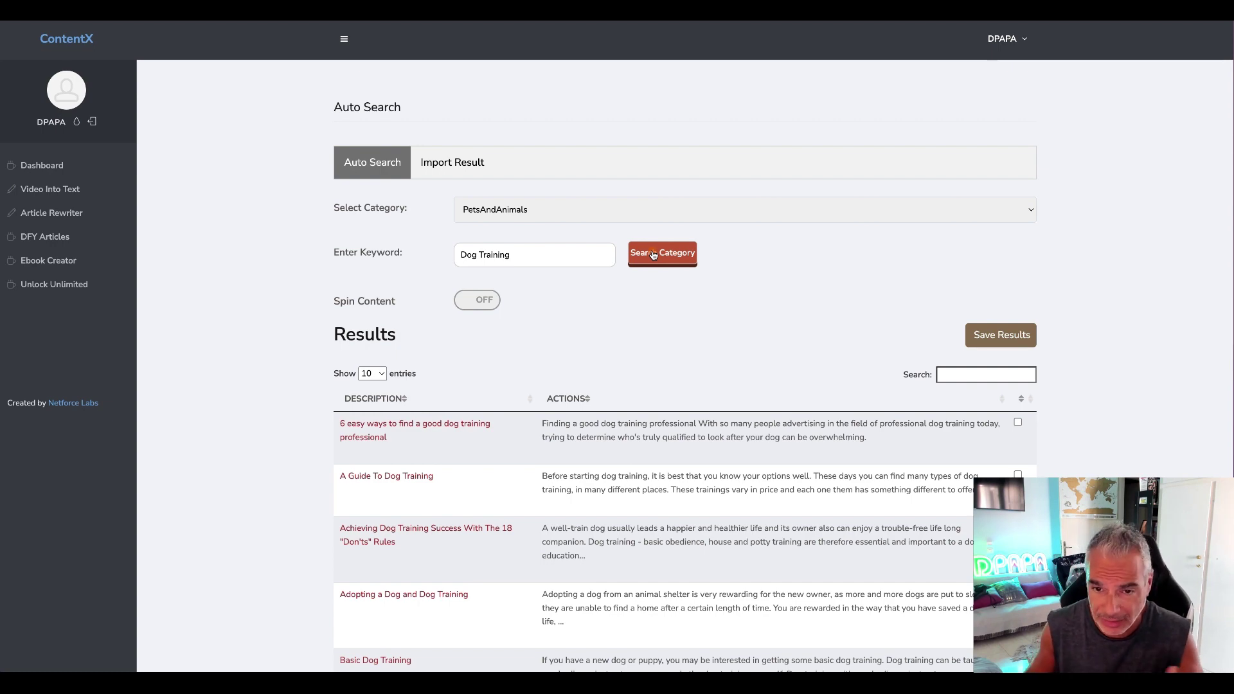
{"action": "scroll", "coordinate": [706, 340], "scroll_direction": "down", "scroll_amount": 3}
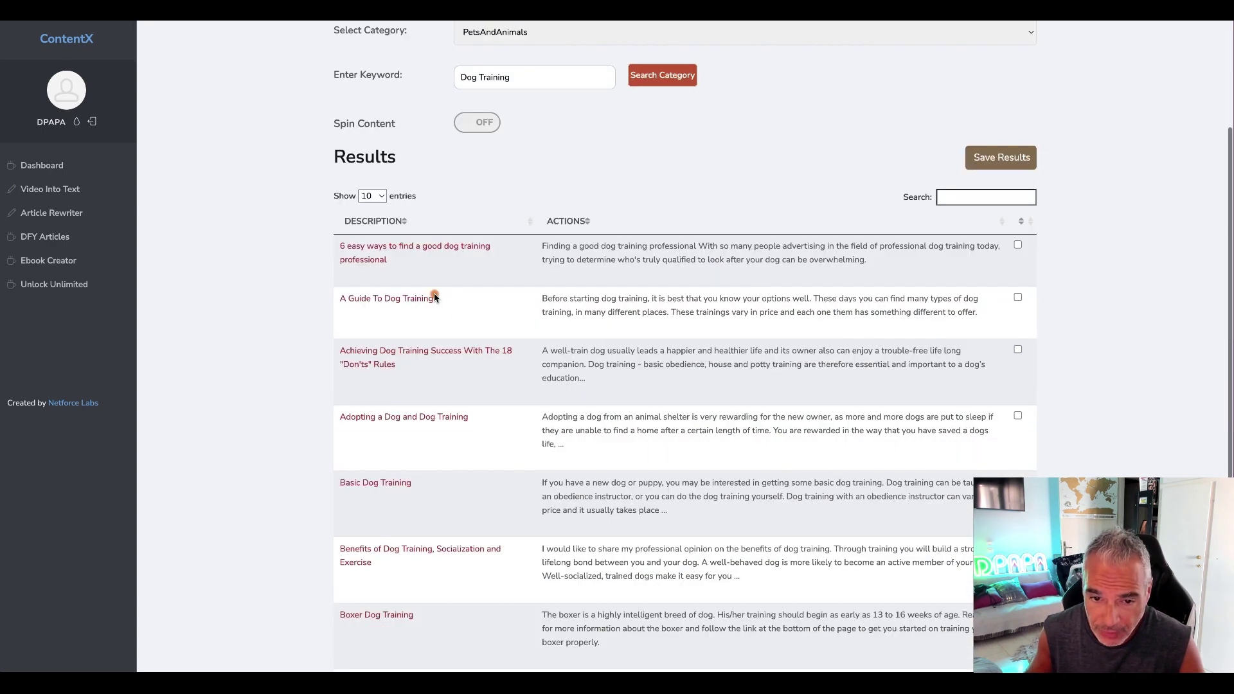
{"action": "scroll", "coordinate": [450, 295], "scroll_direction": "down", "scroll_amount": 4}
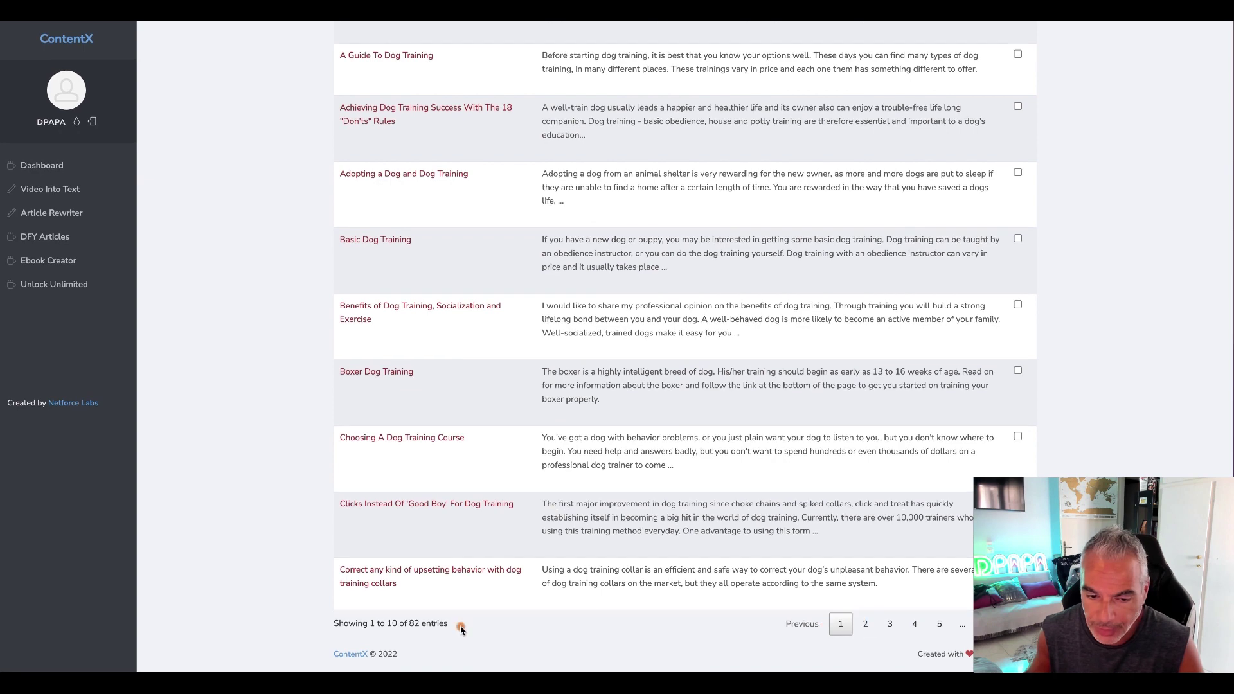
{"action": "left_click_drag", "start_coordinate": [547, 437], "coordinate": [749, 452]}
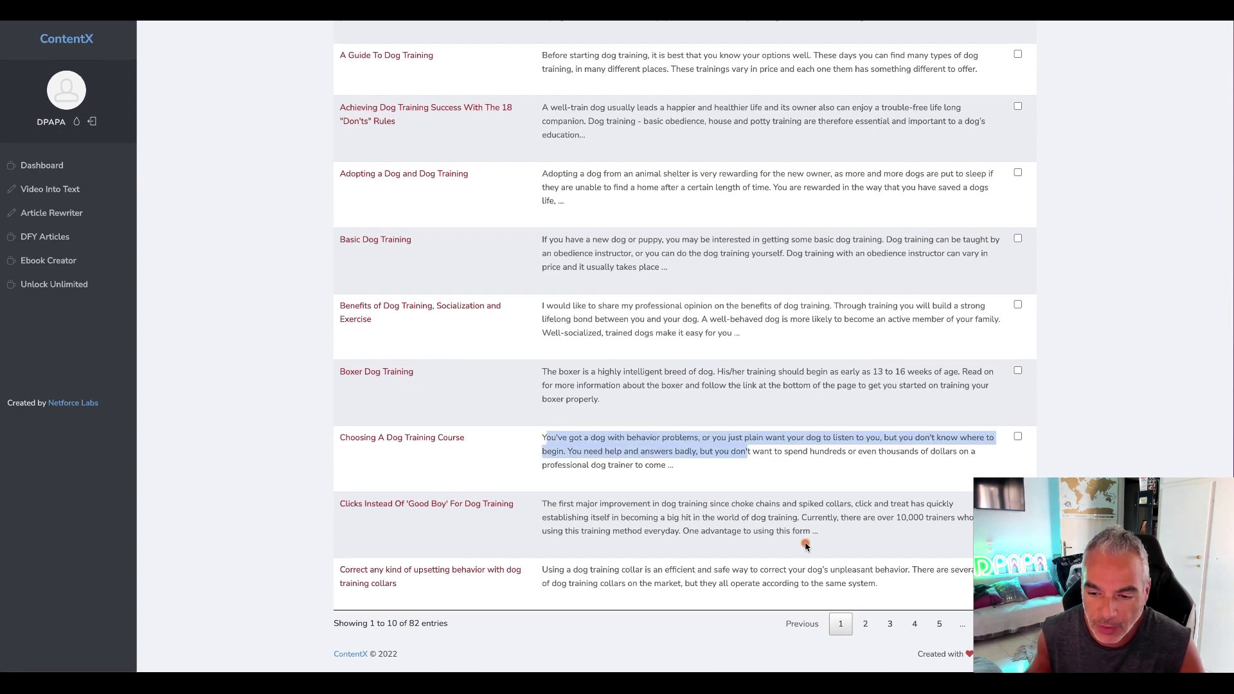
{"action": "left_click", "coordinate": [1018, 437]}
{"action": "scroll", "coordinate": [884, 448], "scroll_direction": "up", "scroll_amount": 7}
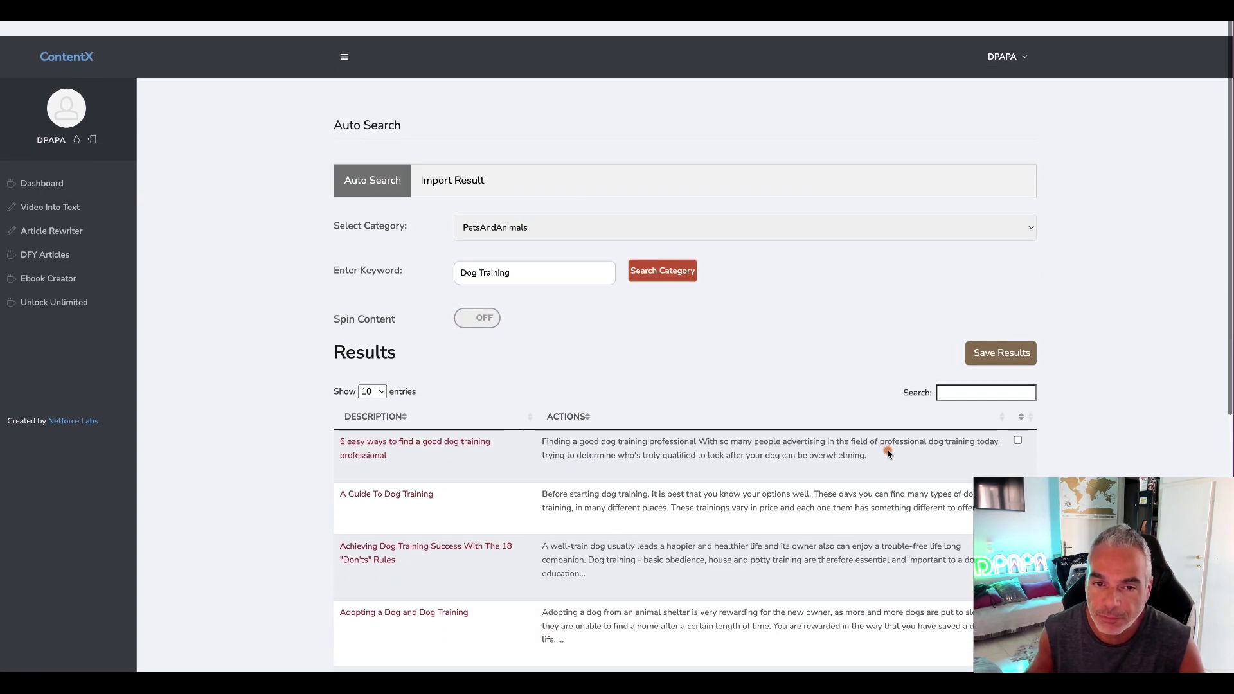
{"action": "left_click", "coordinate": [448, 165]}
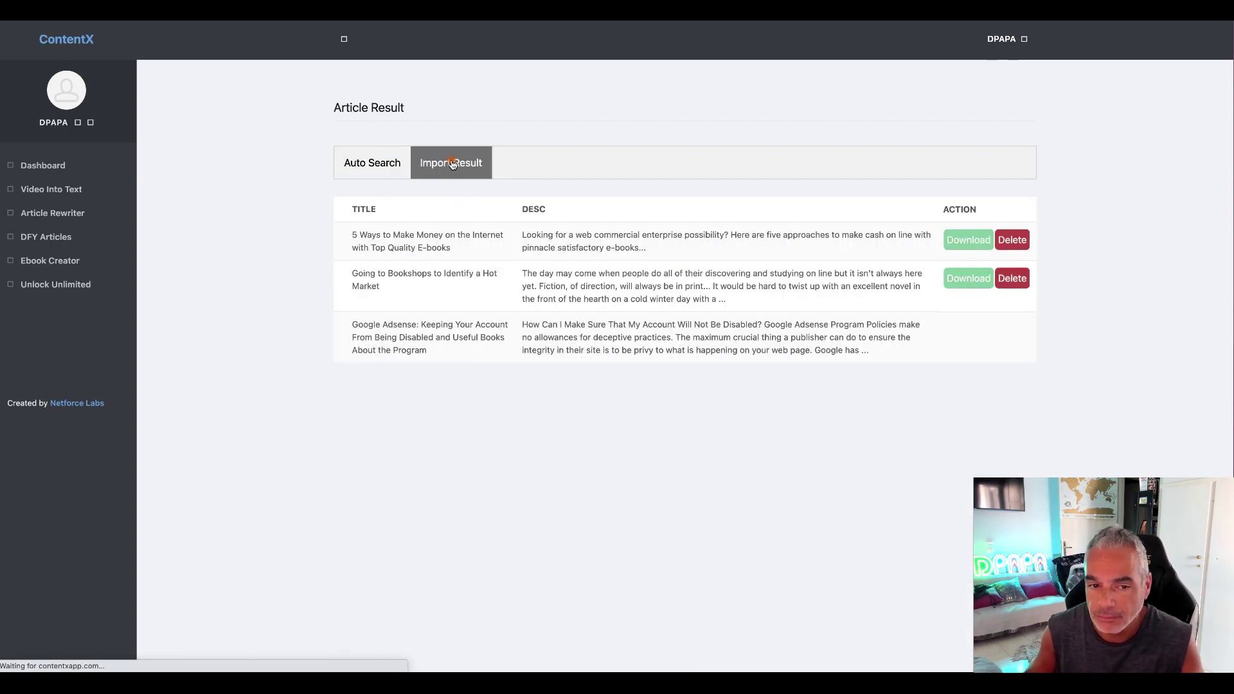
Step: Start downloading the first imported article, cancelling the logo file picker without choosing a file
{"action": "left_click", "coordinate": [952, 259]}
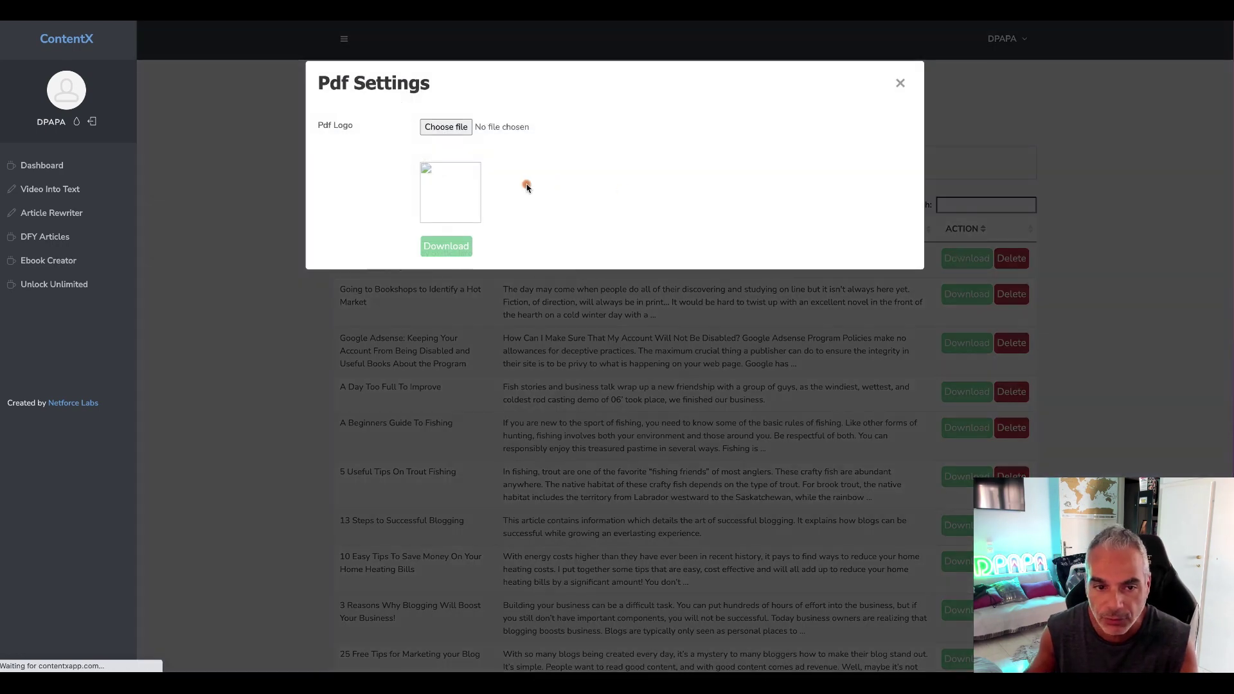
{"action": "left_click", "coordinate": [441, 126]}
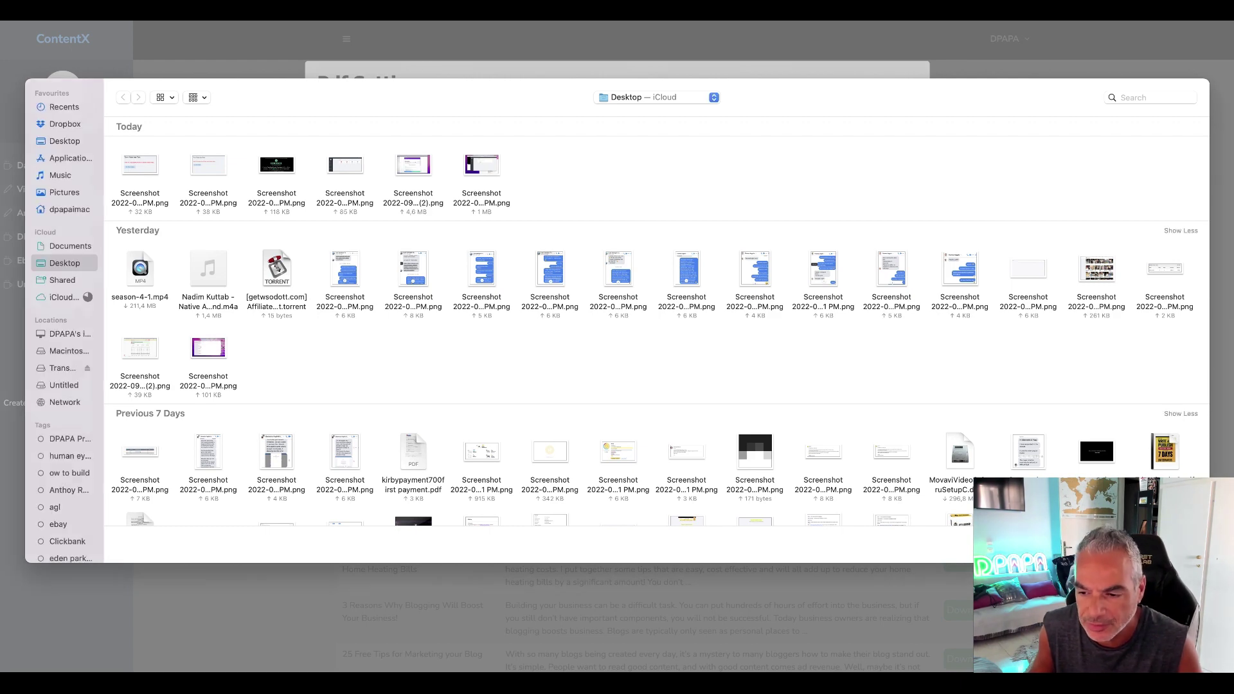
{"action": "key", "text": "Escape"}
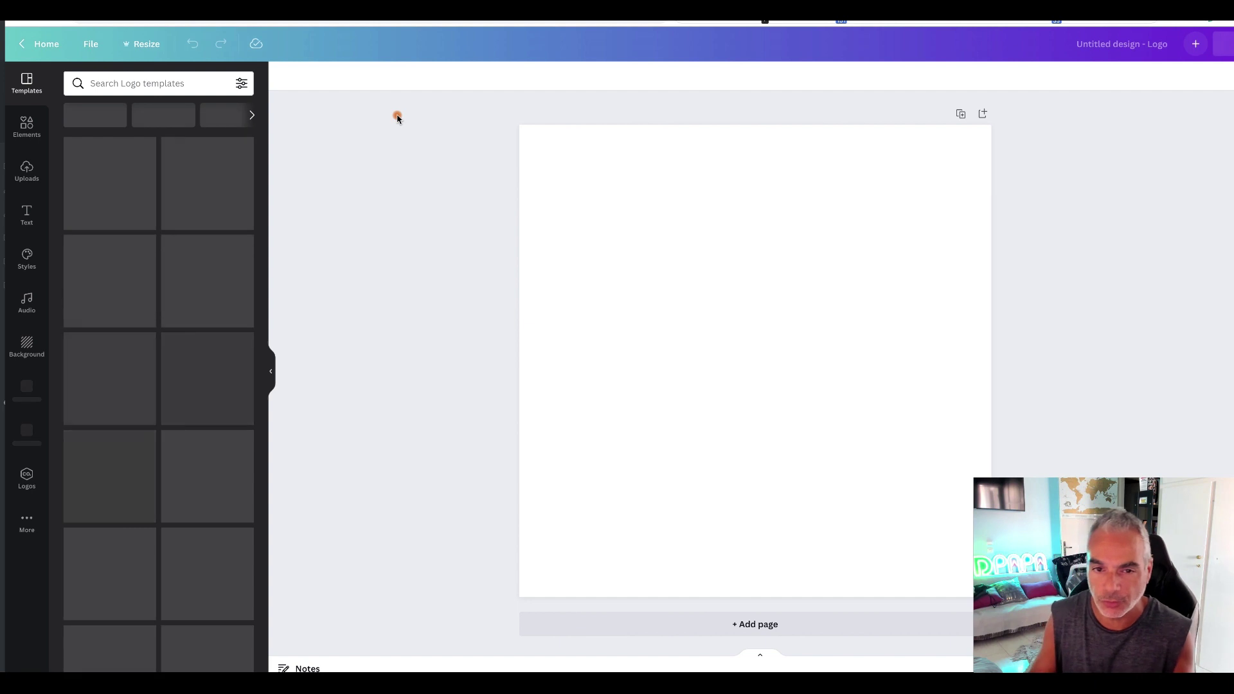
Step: Search Canva's logo templates for 'dog logo', then refine the query to 'dog training'
{"action": "left_click", "coordinate": [186, 78]}
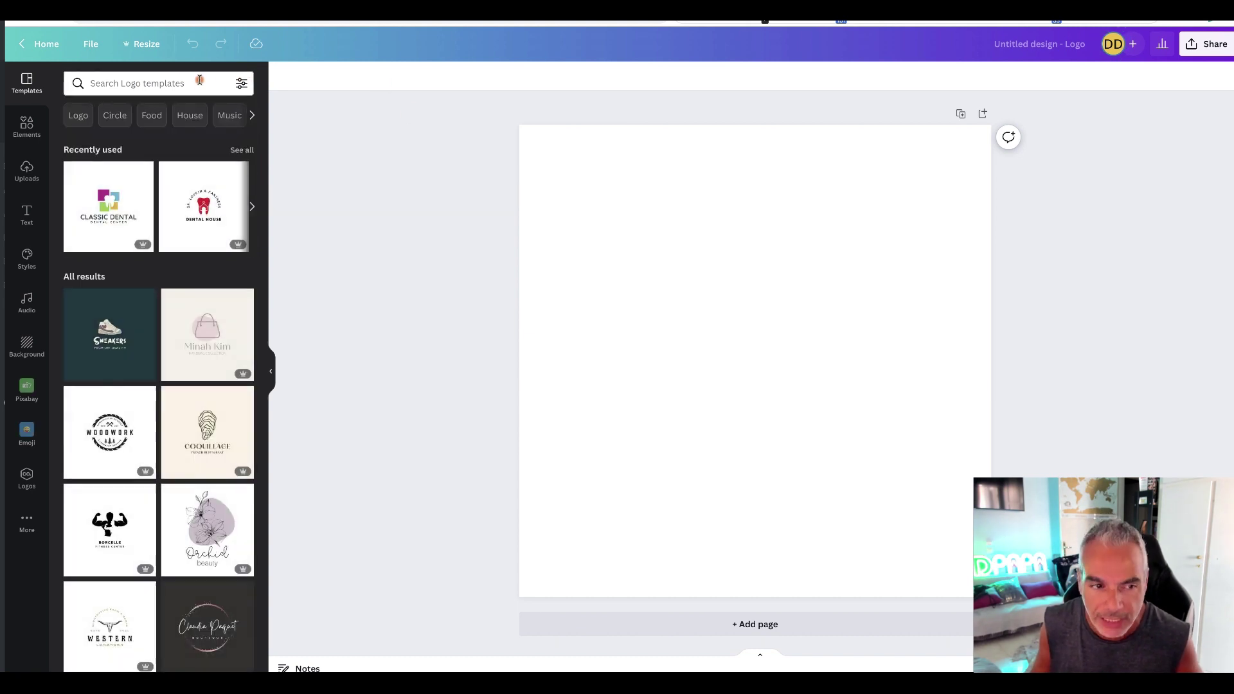
{"action": "left_click", "coordinate": [199, 78]}
{"action": "type", "text": "dog"}
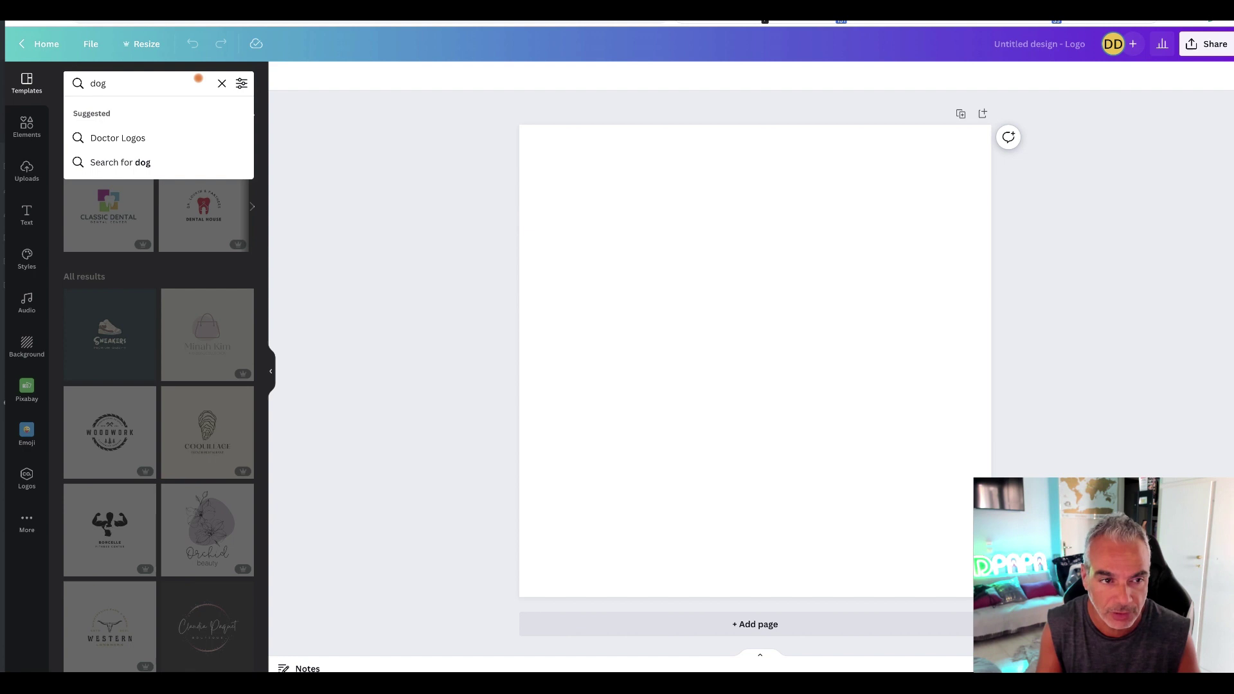
{"action": "type", "text": " logo"}
{"action": "key", "text": "Return"}
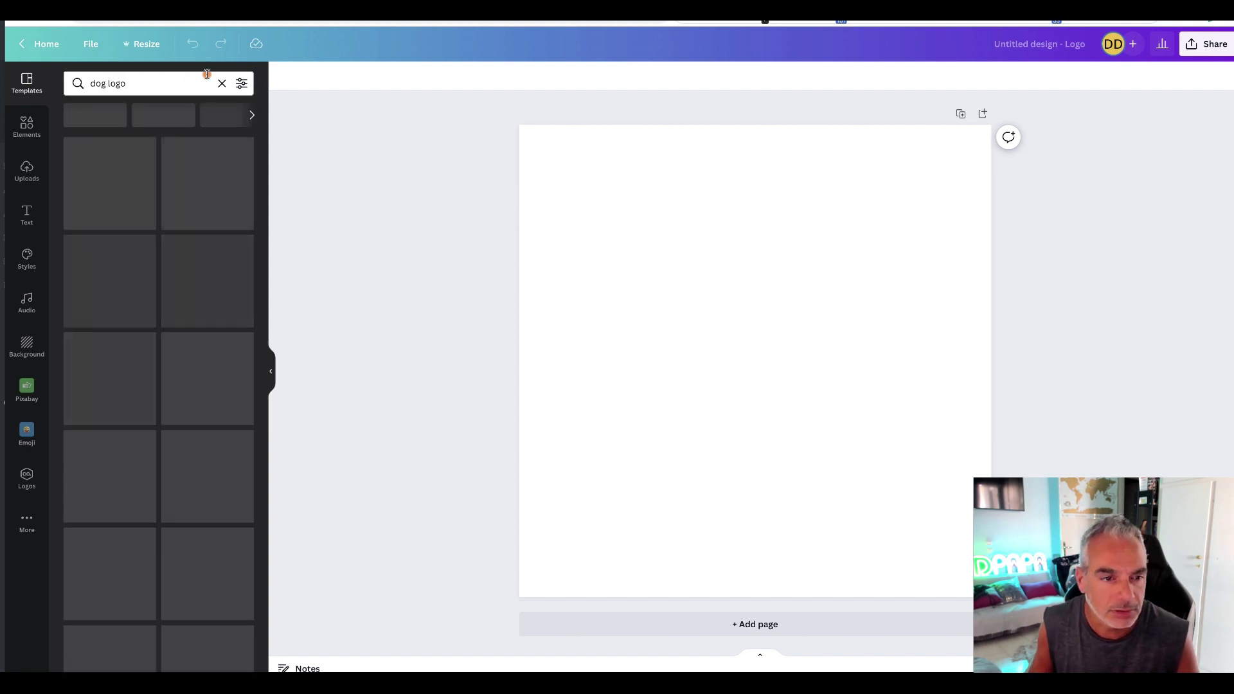
{"action": "left_click", "coordinate": [179, 85]}
{"action": "key", "text": "BackSpace"}
{"action": "key", "text": "BackSpace"}
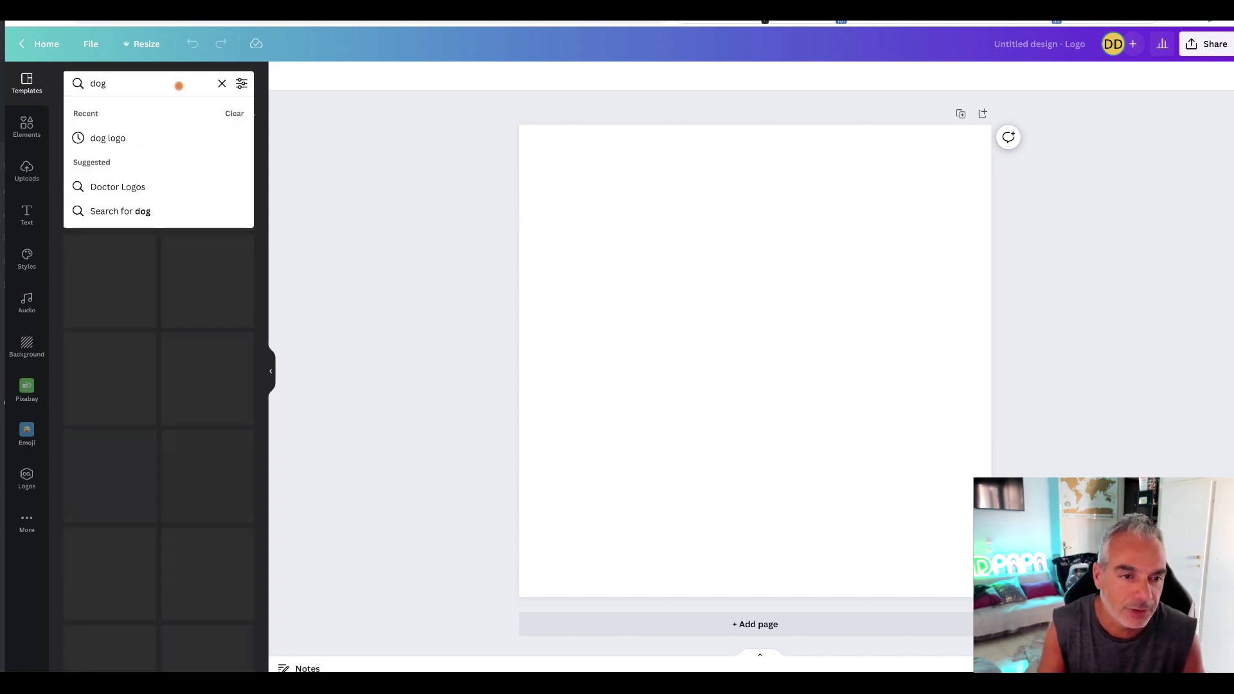
{"action": "type", "text": "training"}
{"action": "key", "text": "Return"}
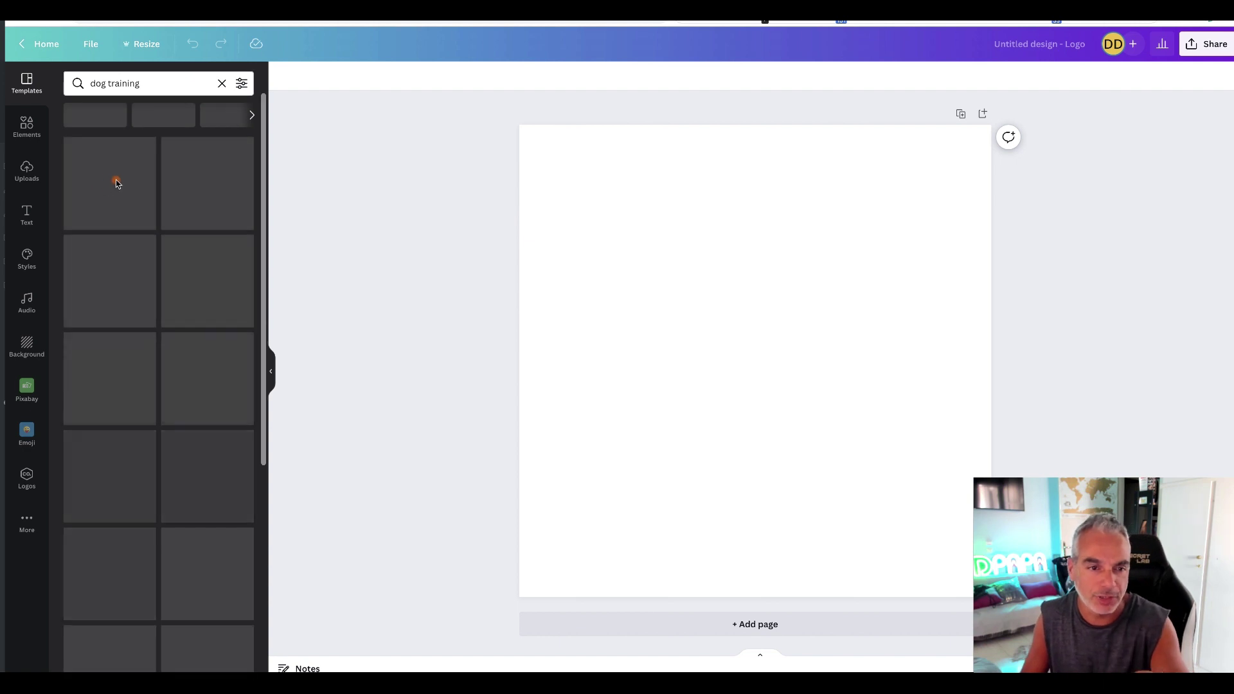
{"action": "scroll", "coordinate": [117, 179], "scroll_direction": "down", "scroll_amount": 1}
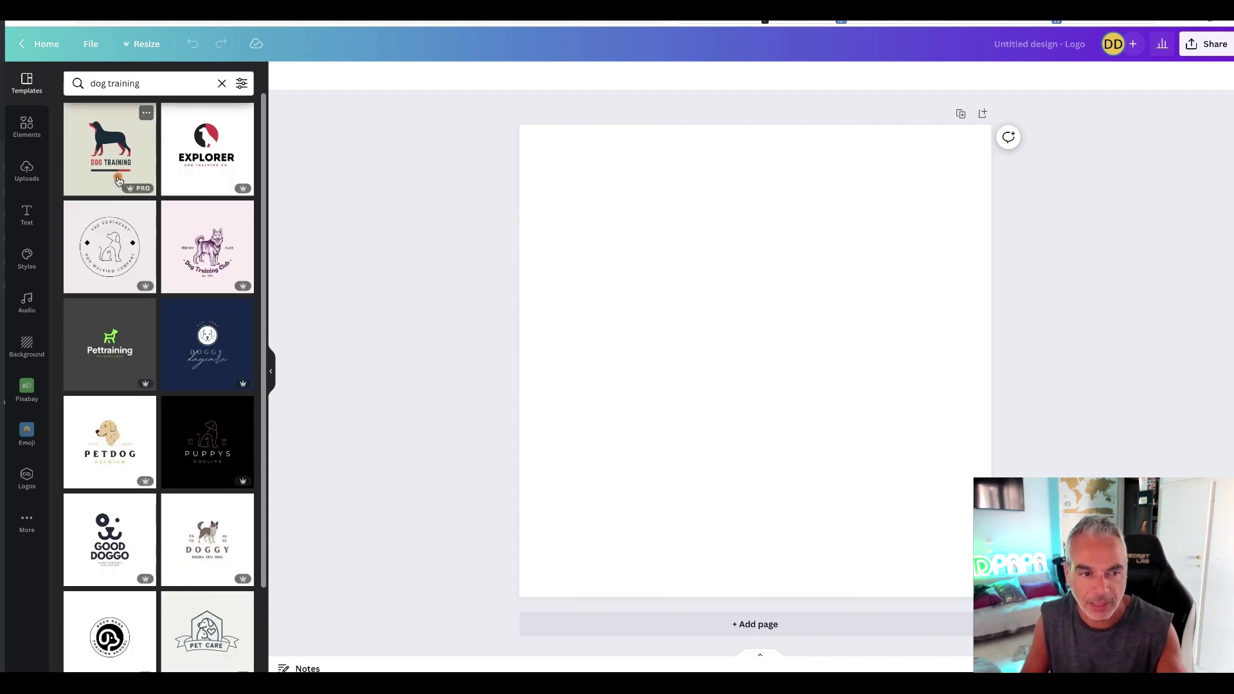
Step: Apply the Dog Training template and download it as a PNG with transparent background
{"action": "left_click", "coordinate": [125, 146]}
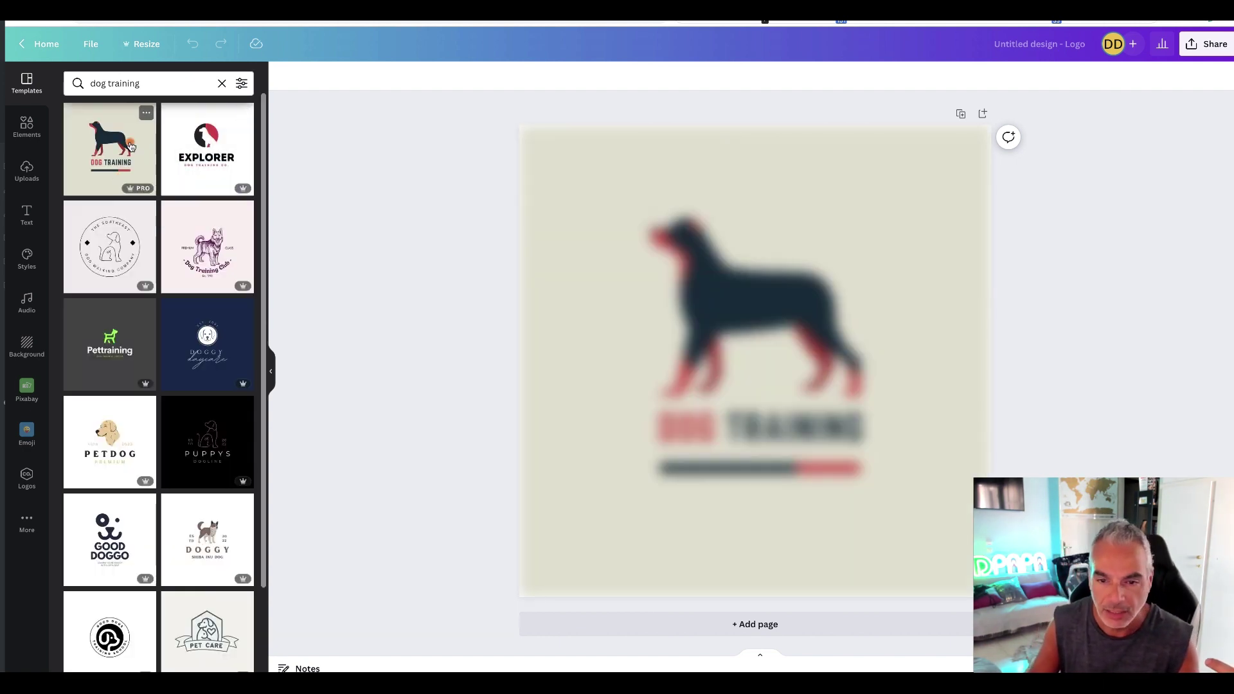
{"action": "left_click", "coordinate": [1217, 46]}
{"action": "left_click", "coordinate": [1074, 341]}
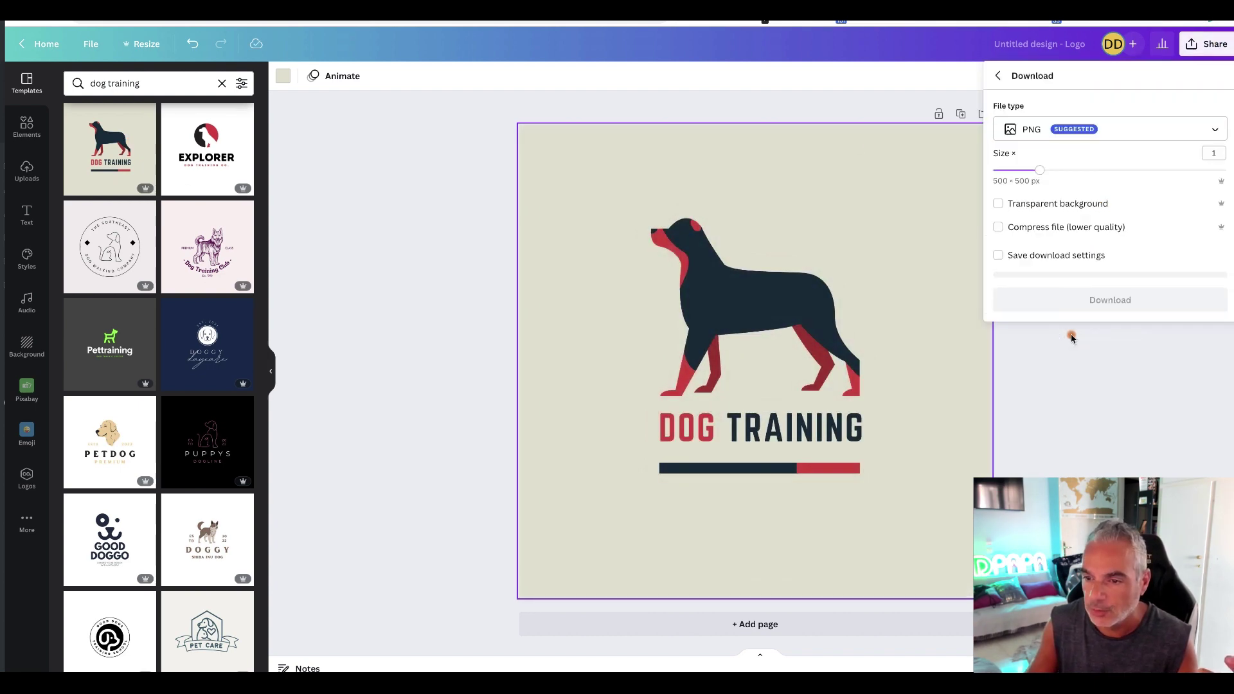
{"action": "left_click", "coordinate": [998, 203]}
{"action": "left_click", "coordinate": [1097, 308]}
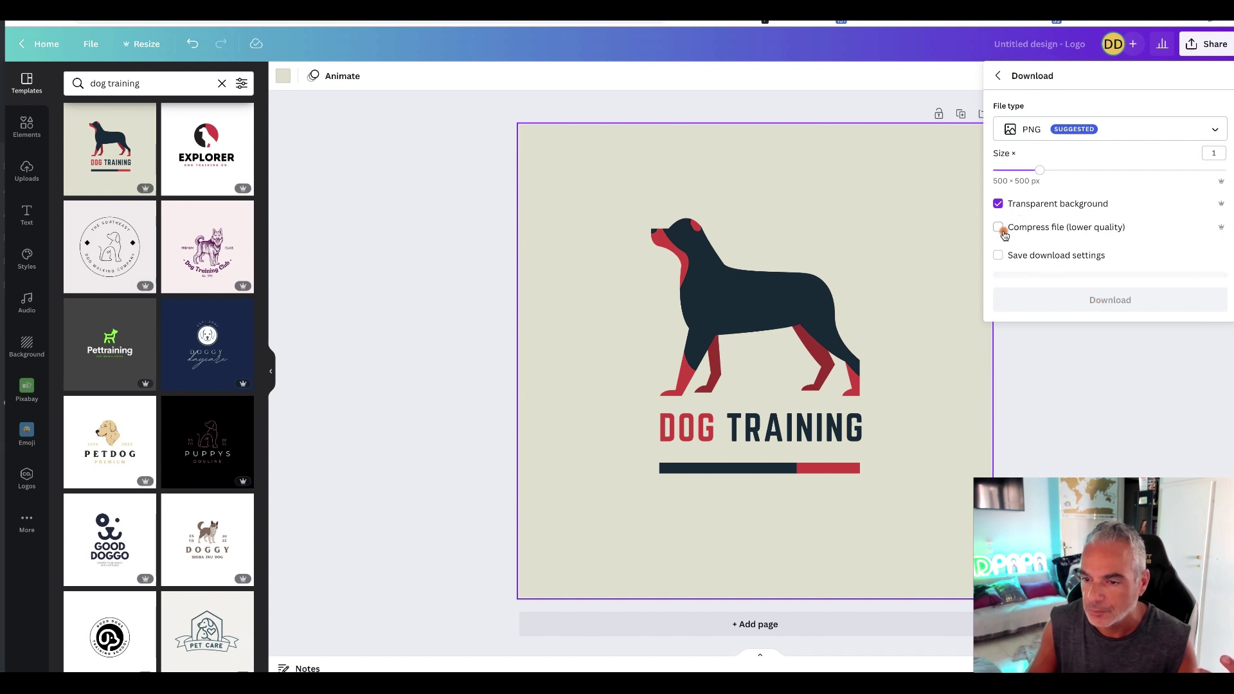
{"action": "left_click", "coordinate": [1093, 129]}
{"action": "left_click", "coordinate": [1086, 298]}
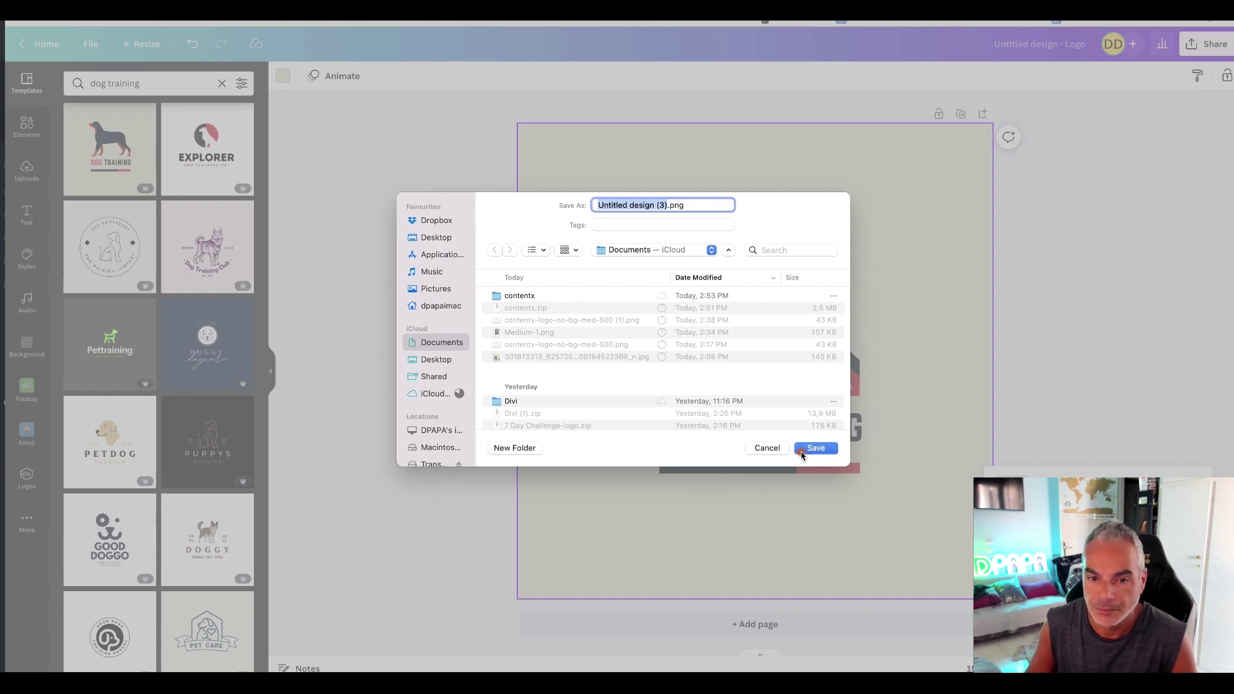
{"action": "left_click", "coordinate": [801, 452]}
{"action": "key", "text": "ctrl+Left"}
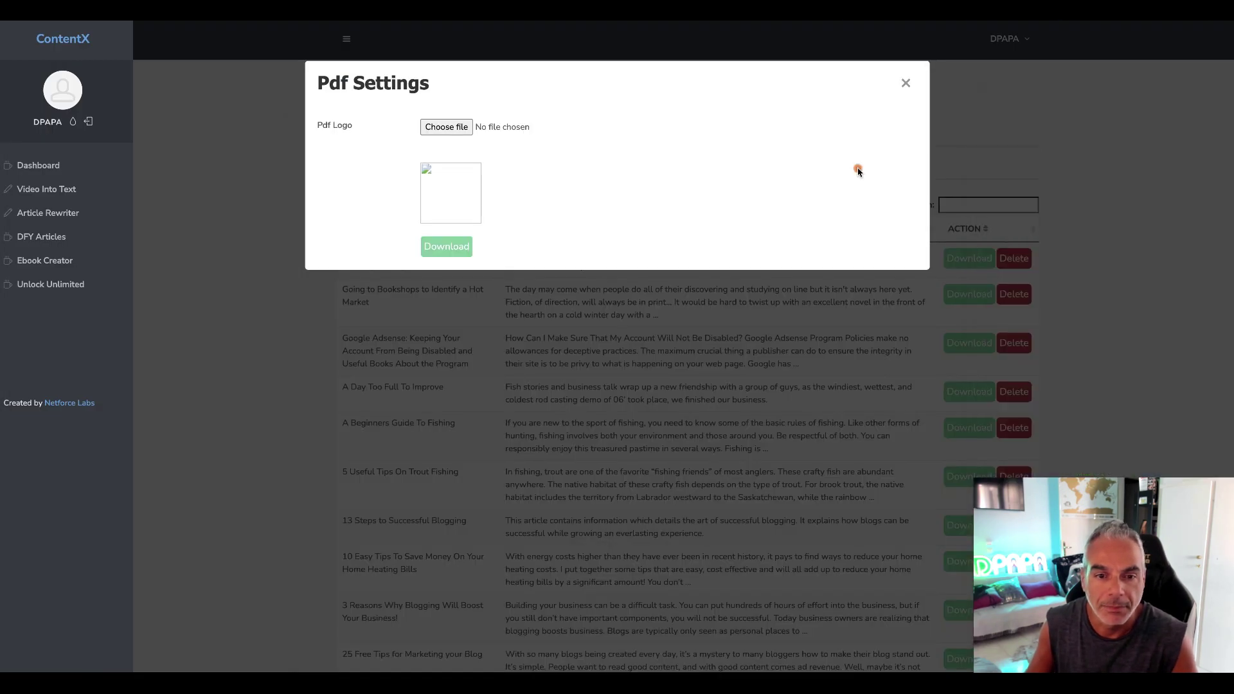
Step: Choose 'Untitled design (3).png' from the Documents folder as the PDF logo
{"action": "left_click", "coordinate": [460, 127]}
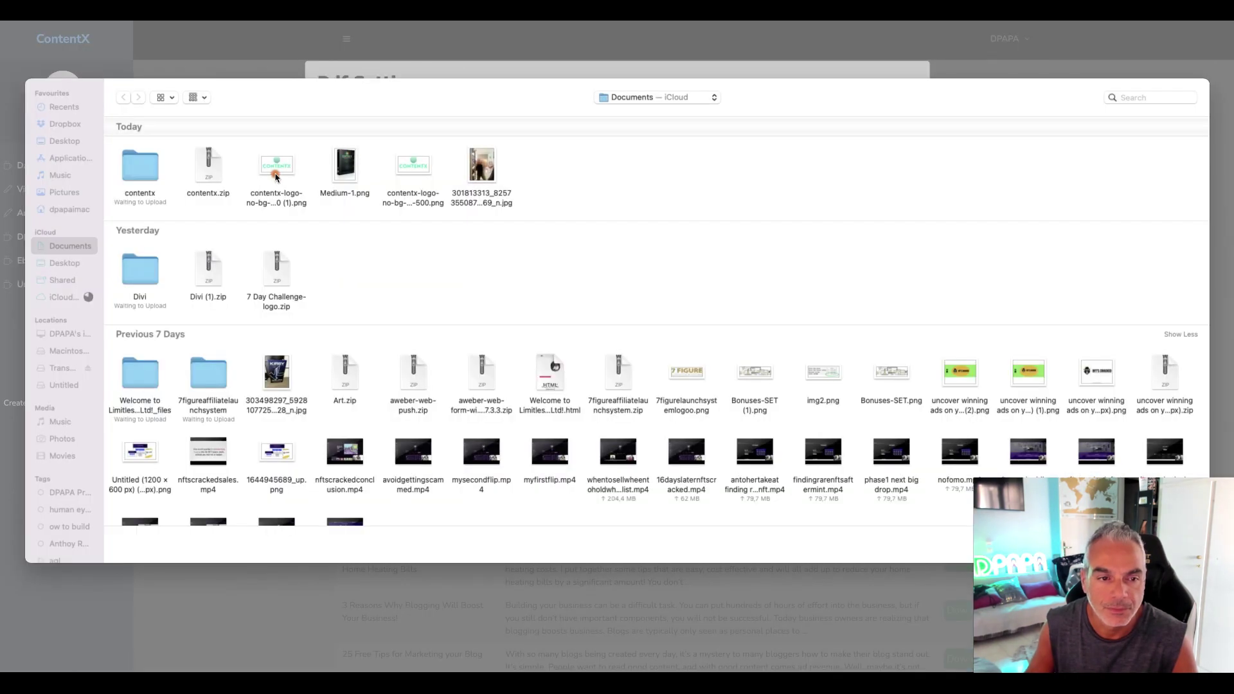
{"action": "key", "text": "super+shift+d"}
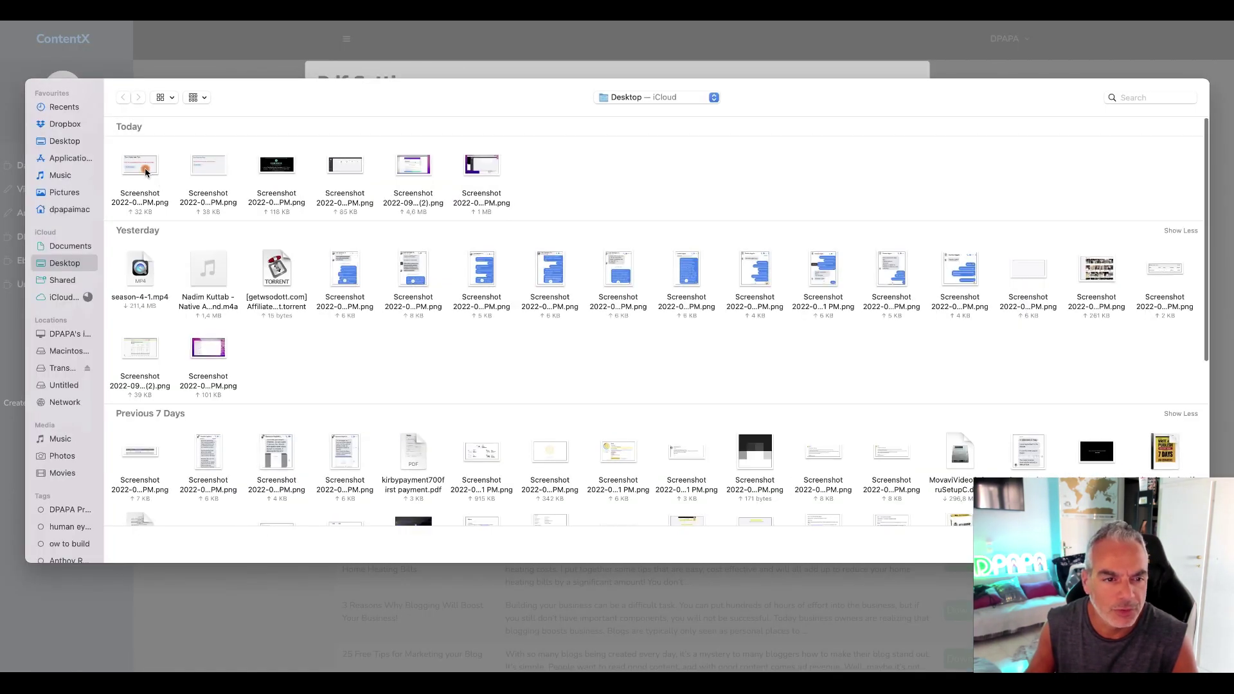
{"action": "left_click", "coordinate": [69, 250]}
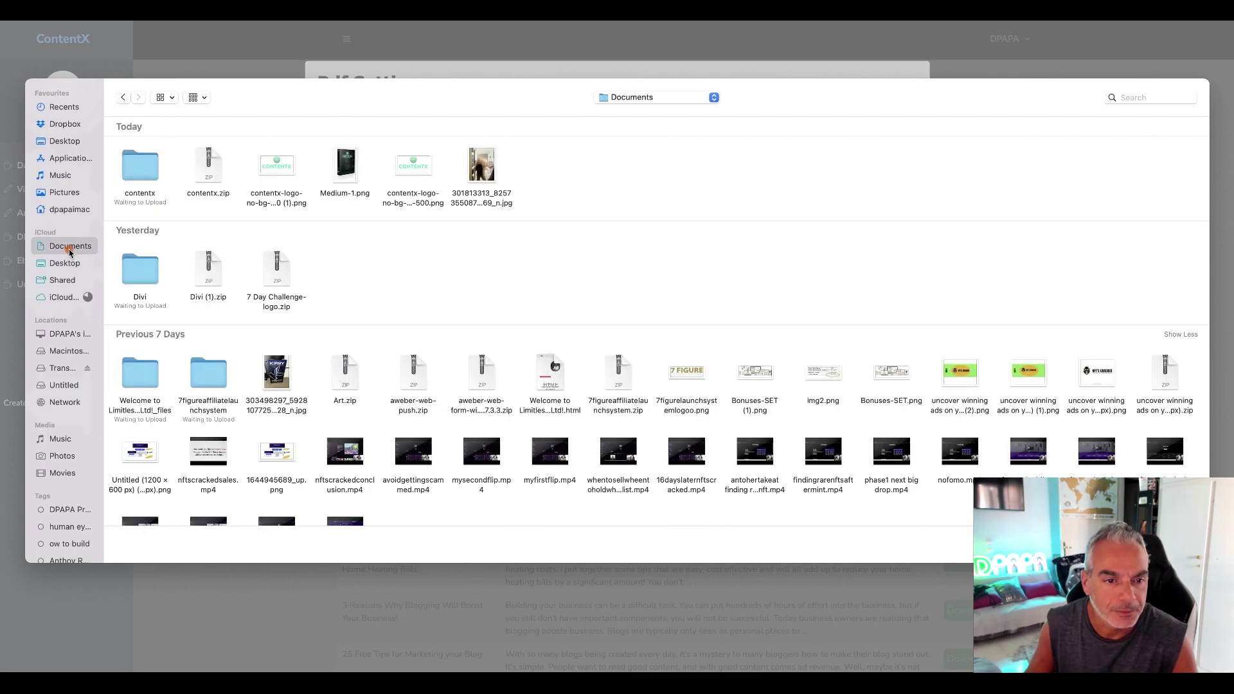
{"action": "double_click", "coordinate": [147, 168]}
{"action": "left_click", "coordinate": [123, 97]}
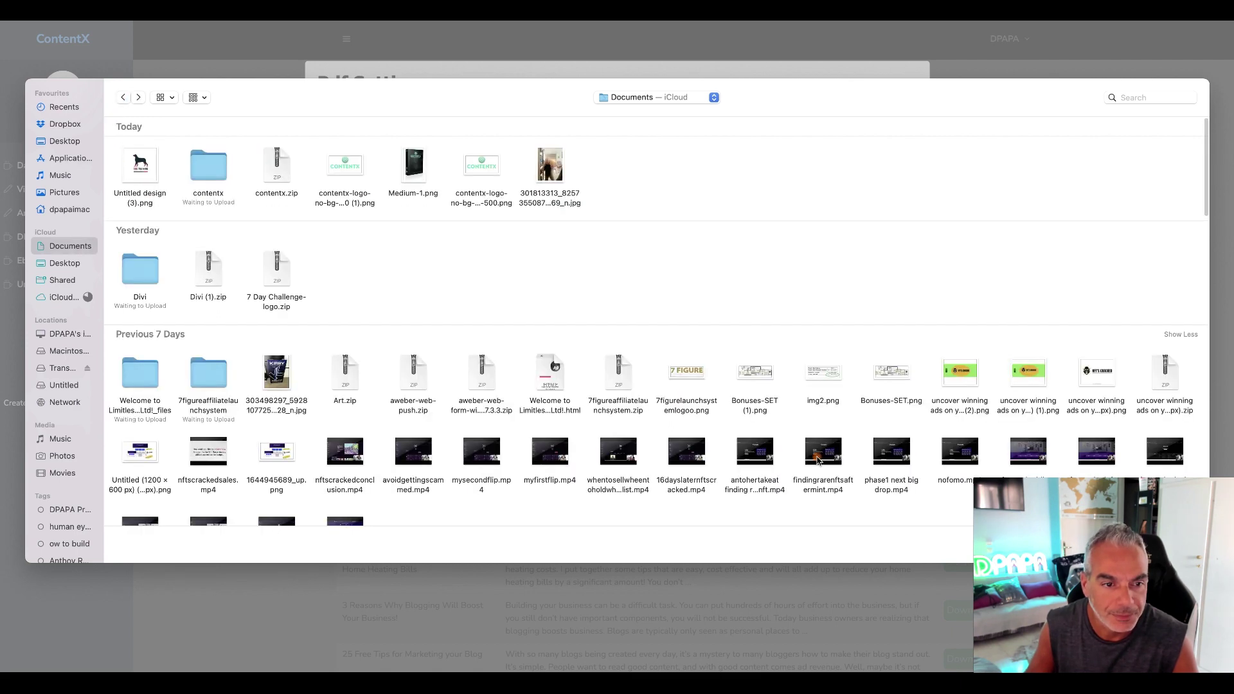
{"action": "left_click", "coordinate": [131, 169]}
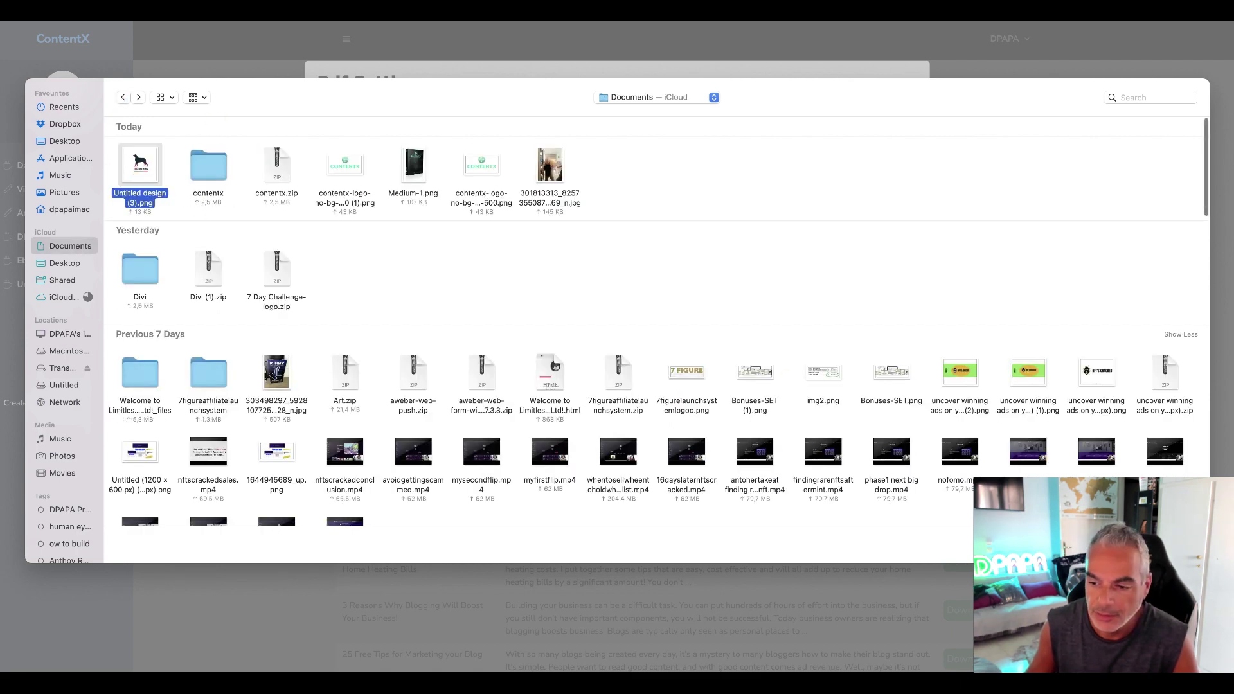
{"action": "key", "text": "Return"}
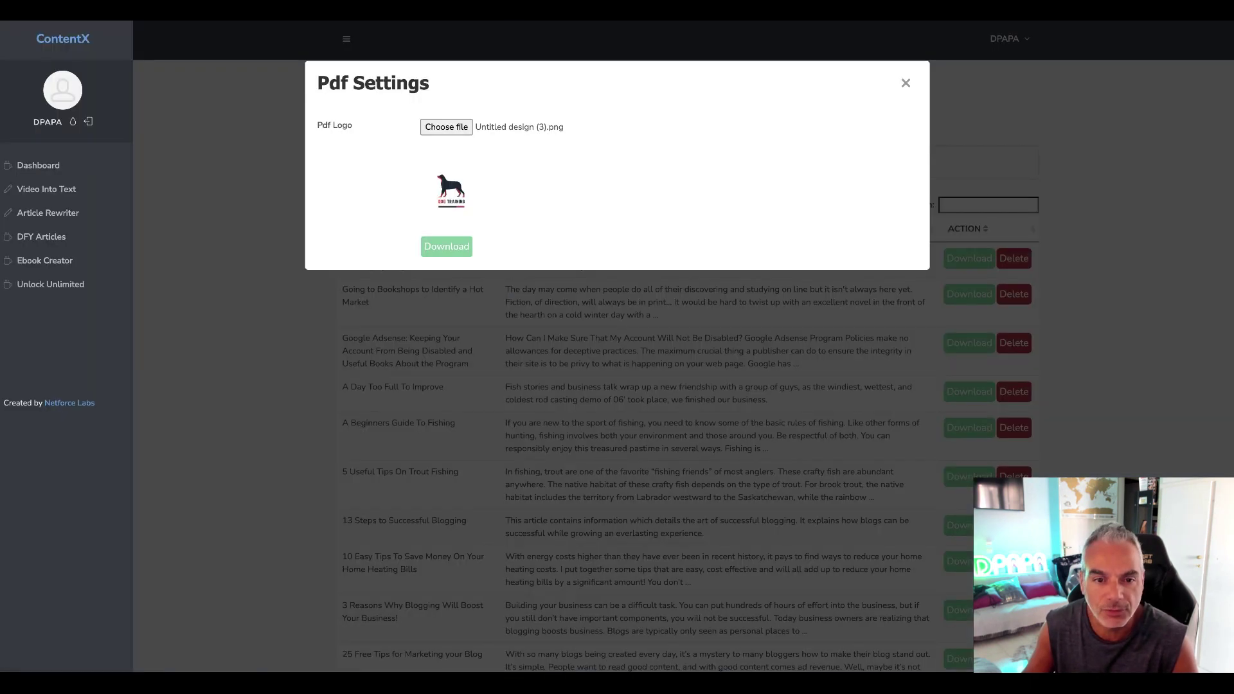
Step: Download the first article as a PDF and scroll through its three logo-topped pages
{"action": "left_click", "coordinate": [906, 83]}
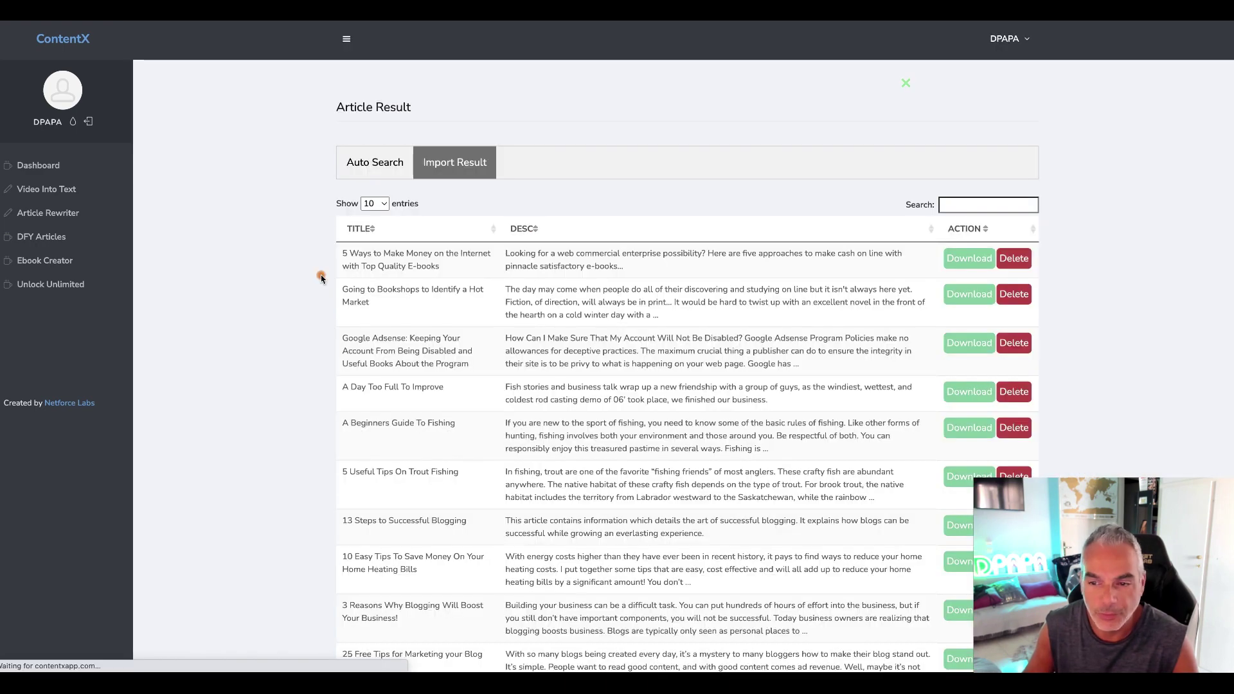
{"action": "left_click", "coordinate": [977, 259]}
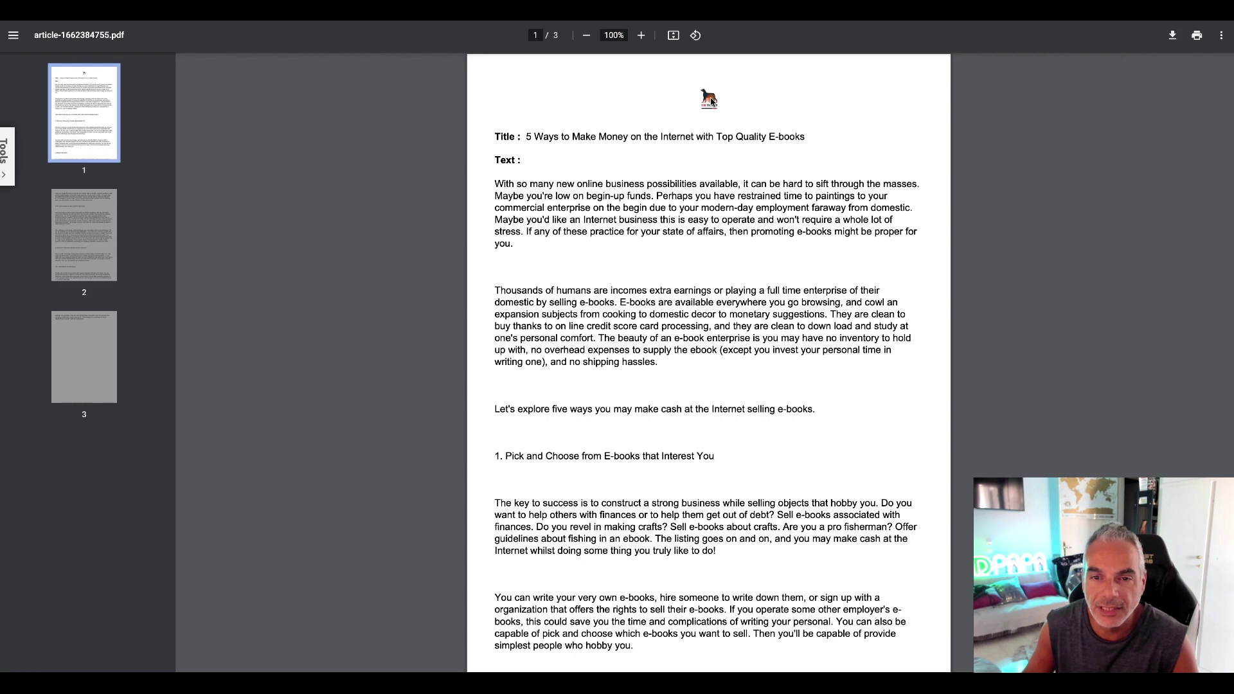
{"action": "scroll", "coordinate": [655, 204], "scroll_direction": "down", "scroll_amount": 15}
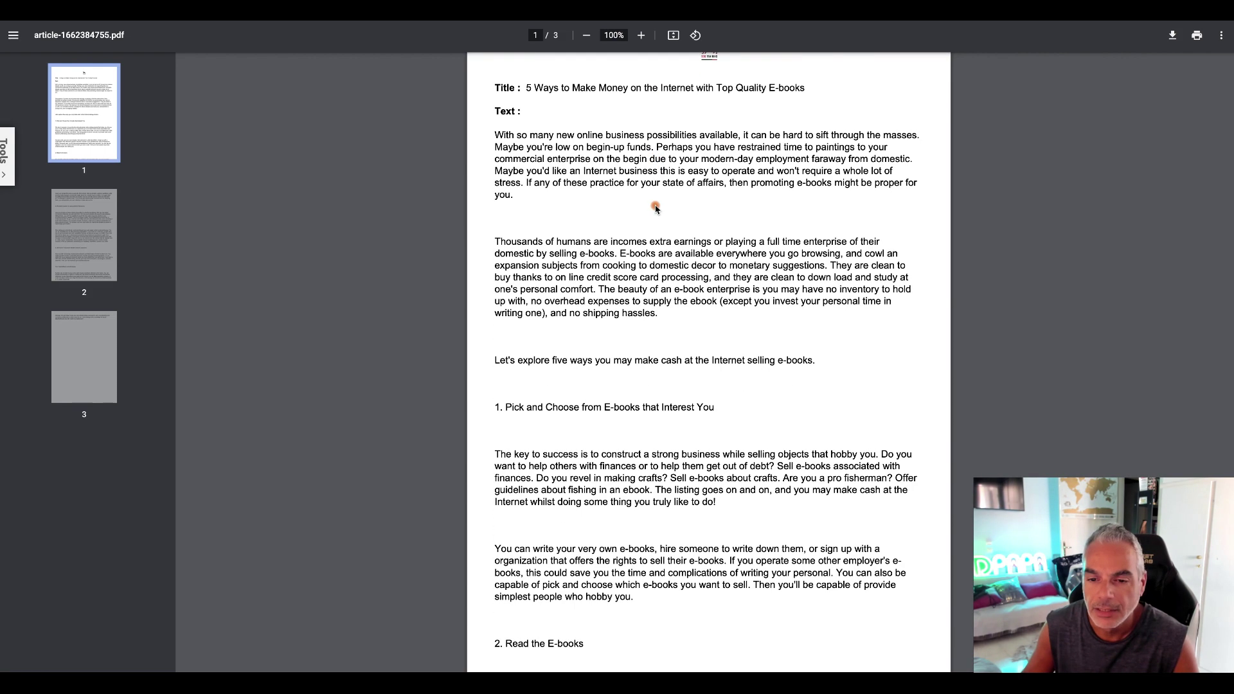
{"action": "scroll", "coordinate": [652, 203], "scroll_direction": "down", "scroll_amount": 5}
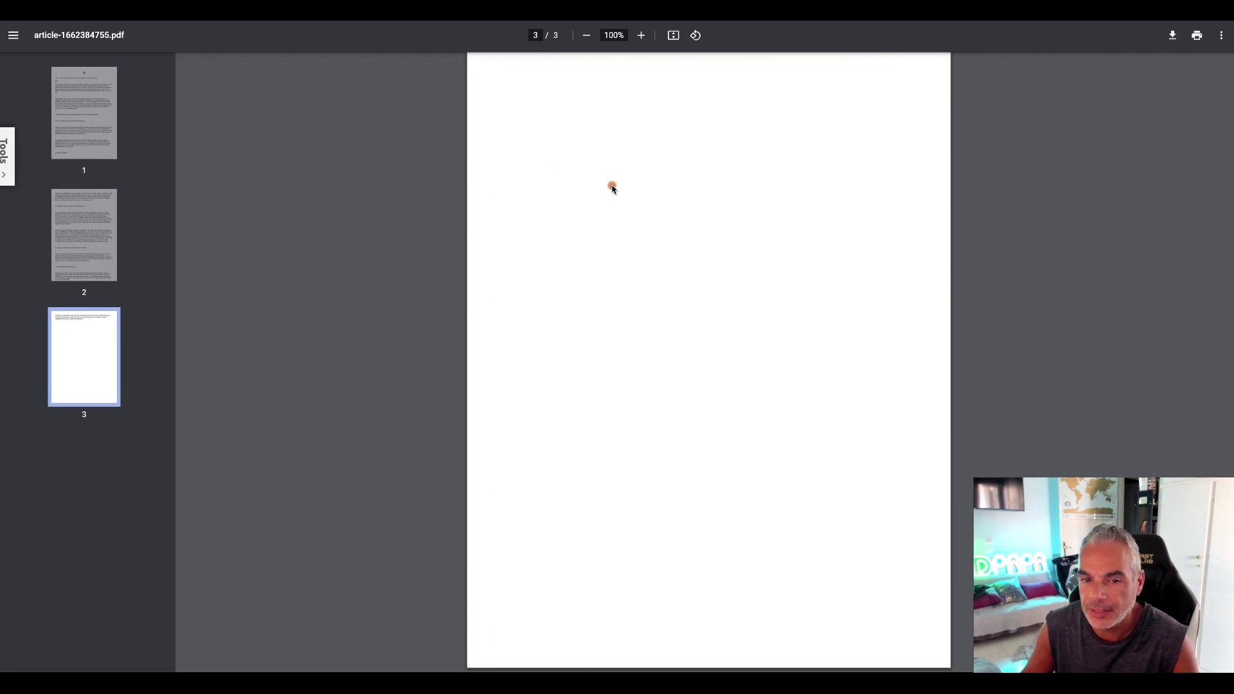
{"action": "scroll", "coordinate": [611, 185], "scroll_direction": "up", "scroll_amount": 15}
{"action": "scroll", "coordinate": [611, 185], "scroll_direction": "down", "scroll_amount": 15}
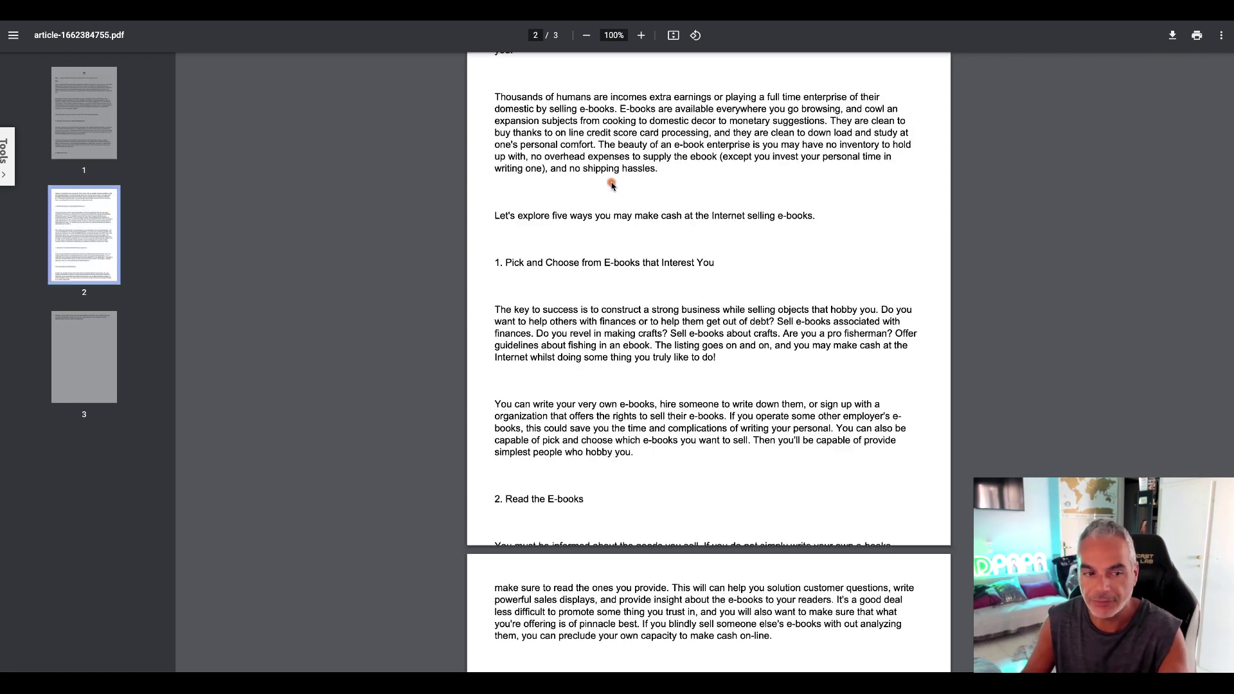
{"action": "scroll", "coordinate": [611, 186], "scroll_direction": "up", "scroll_amount": 12}
{"action": "scroll", "coordinate": [611, 188], "scroll_direction": "up", "scroll_amount": 3}
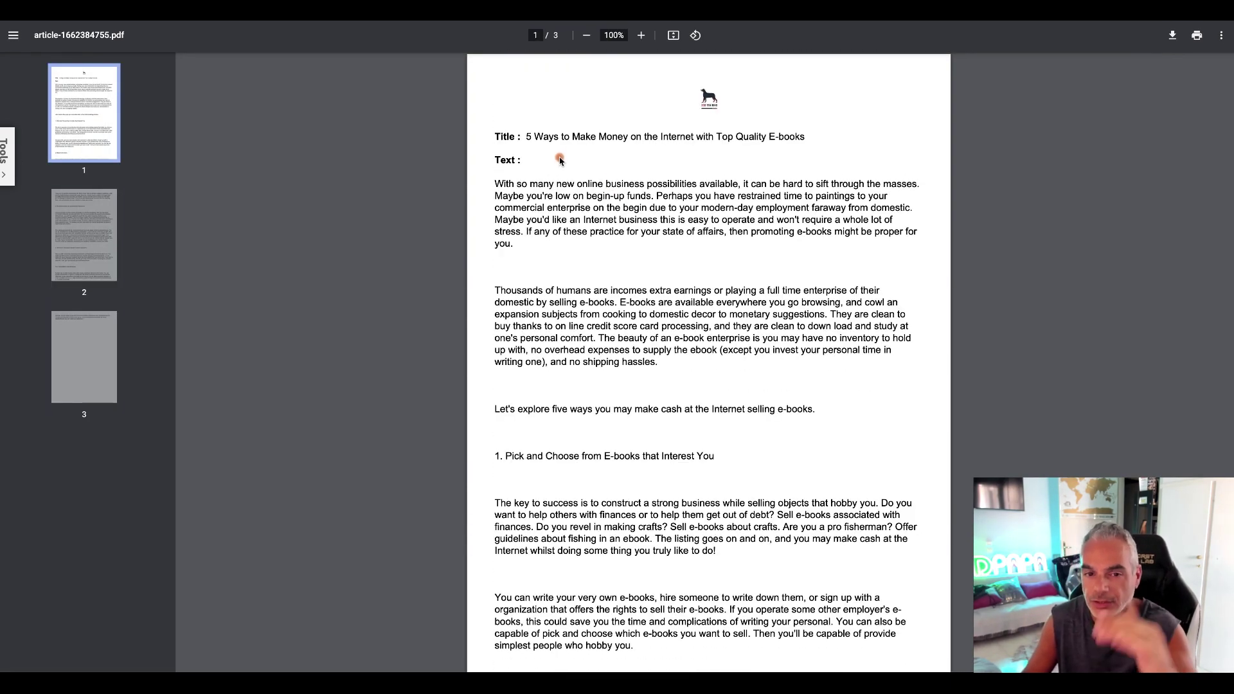
{"action": "scroll", "coordinate": [562, 161], "scroll_direction": "down", "scroll_amount": 1}
{"action": "left_click", "coordinate": [428, 21]}
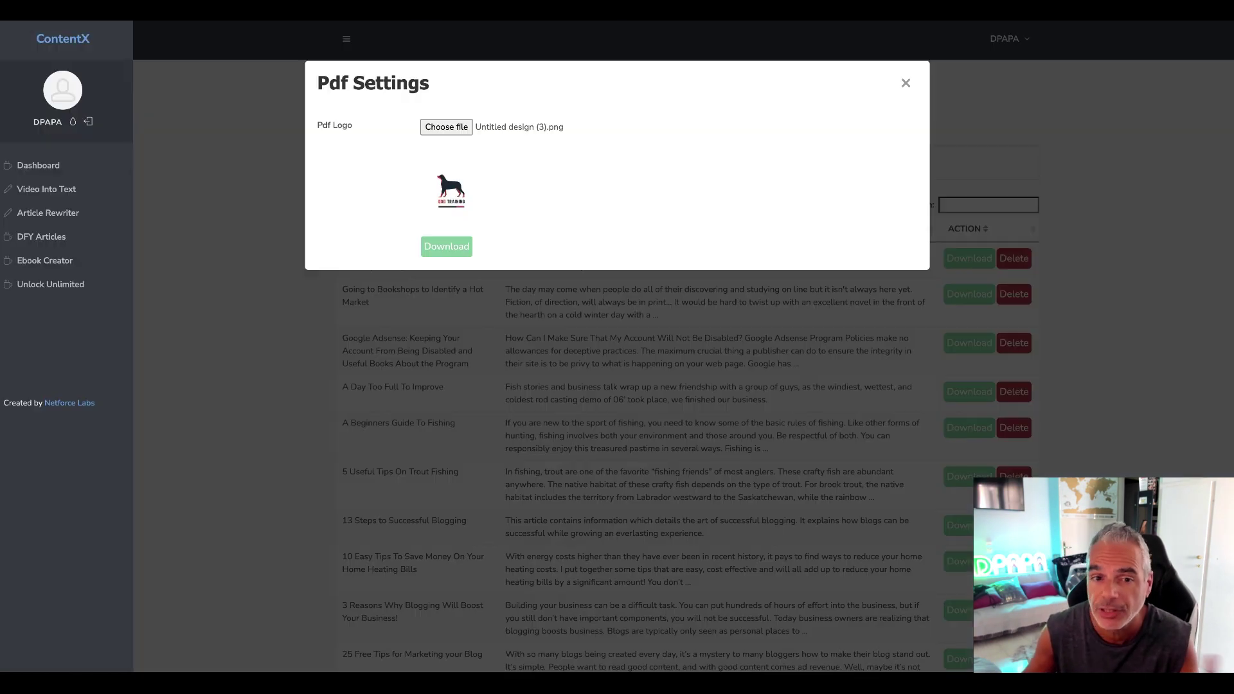
Step: Go to the Ebook Creator and switch to its URL to Ebook page
{"action": "left_click", "coordinate": [907, 84]}
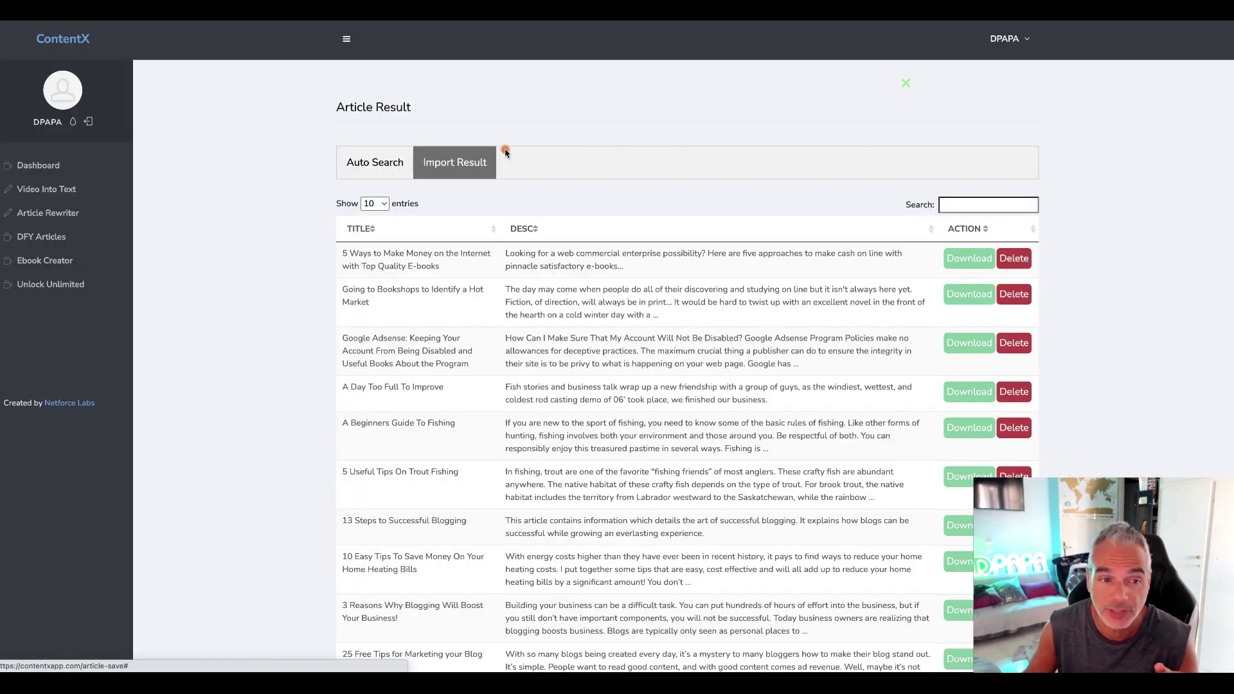
{"action": "left_click", "coordinate": [50, 262]}
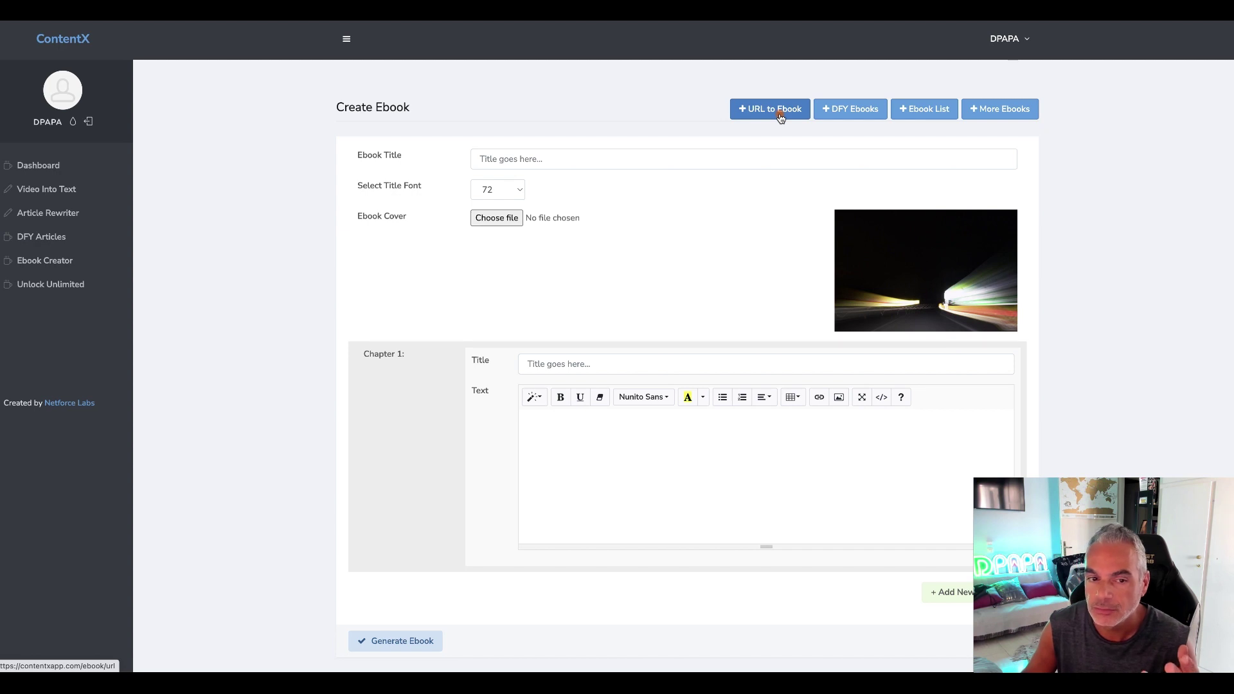
{"action": "left_click", "coordinate": [573, 158]}
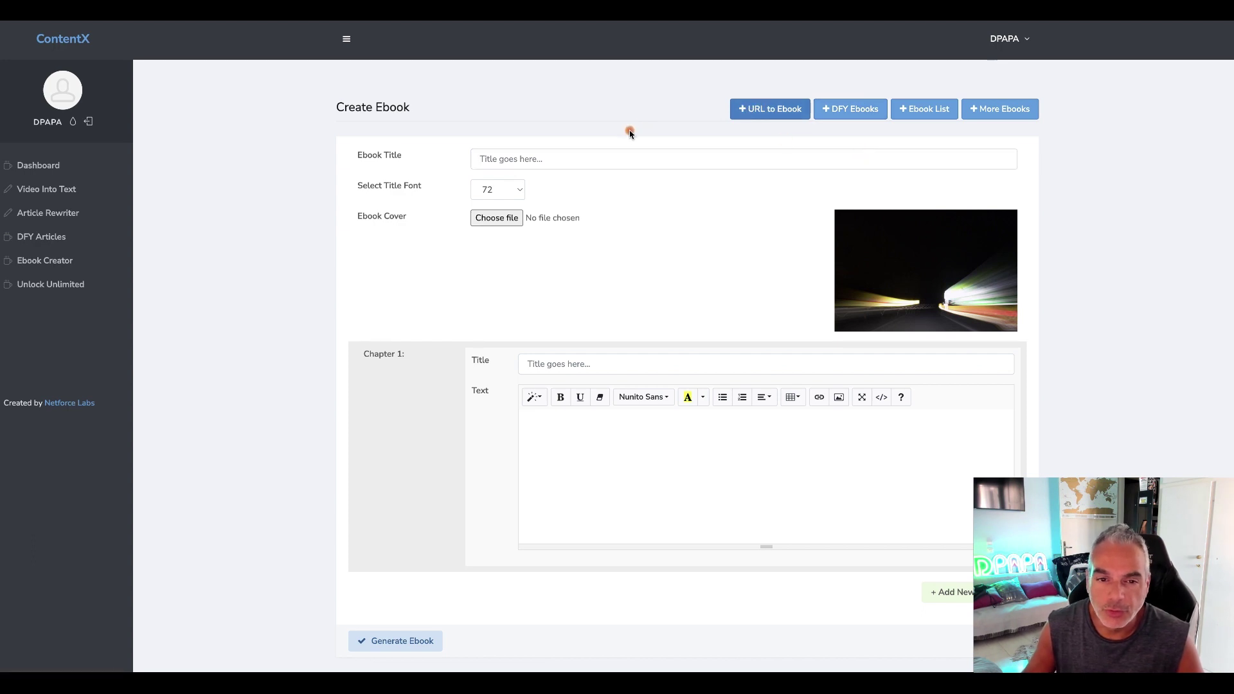
{"action": "left_click", "coordinate": [760, 116]}
{"action": "left_click", "coordinate": [548, 162]}
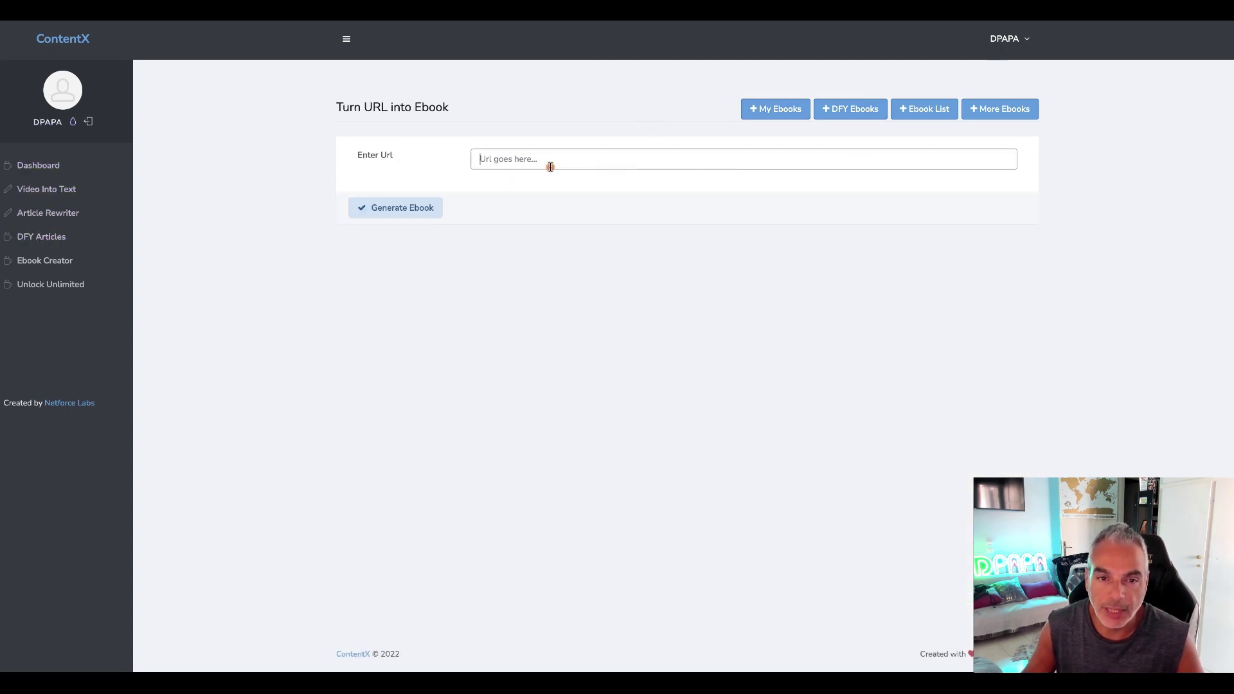
{"action": "key", "text": "ctrl+t"}
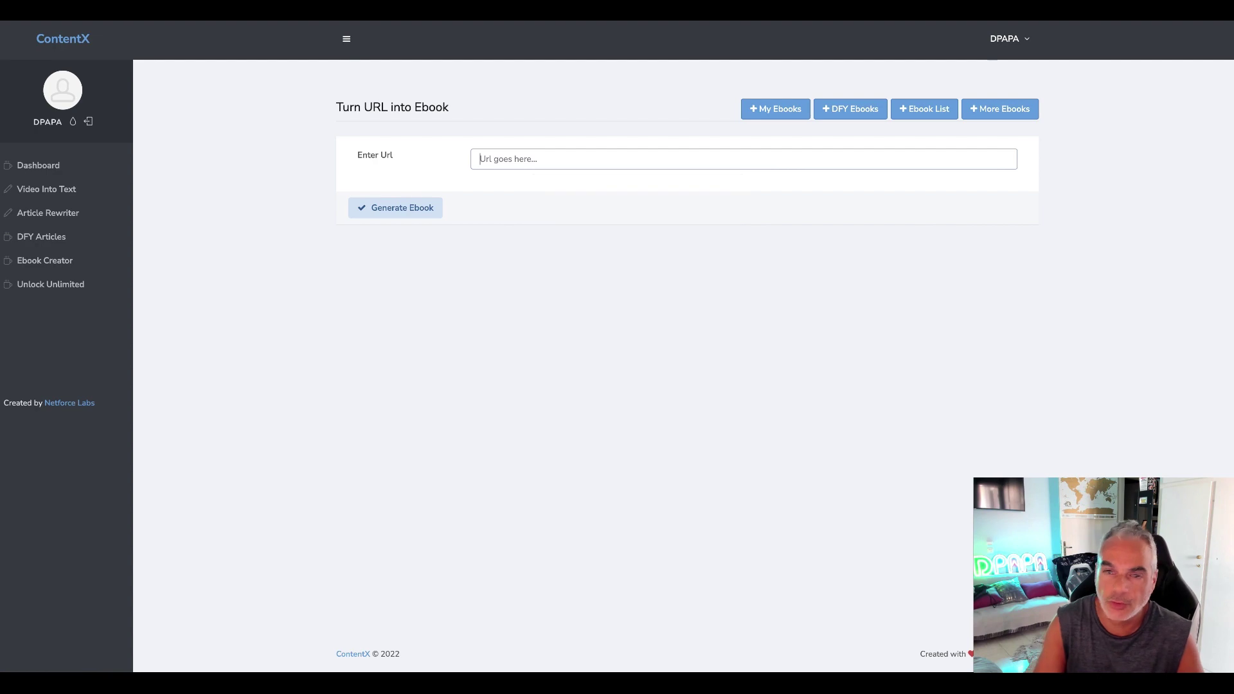
Step: Search 'dog training', open SpiritDog's Healthy Summer Treats article, and copy its URL
{"action": "type", "text": "dog training"}
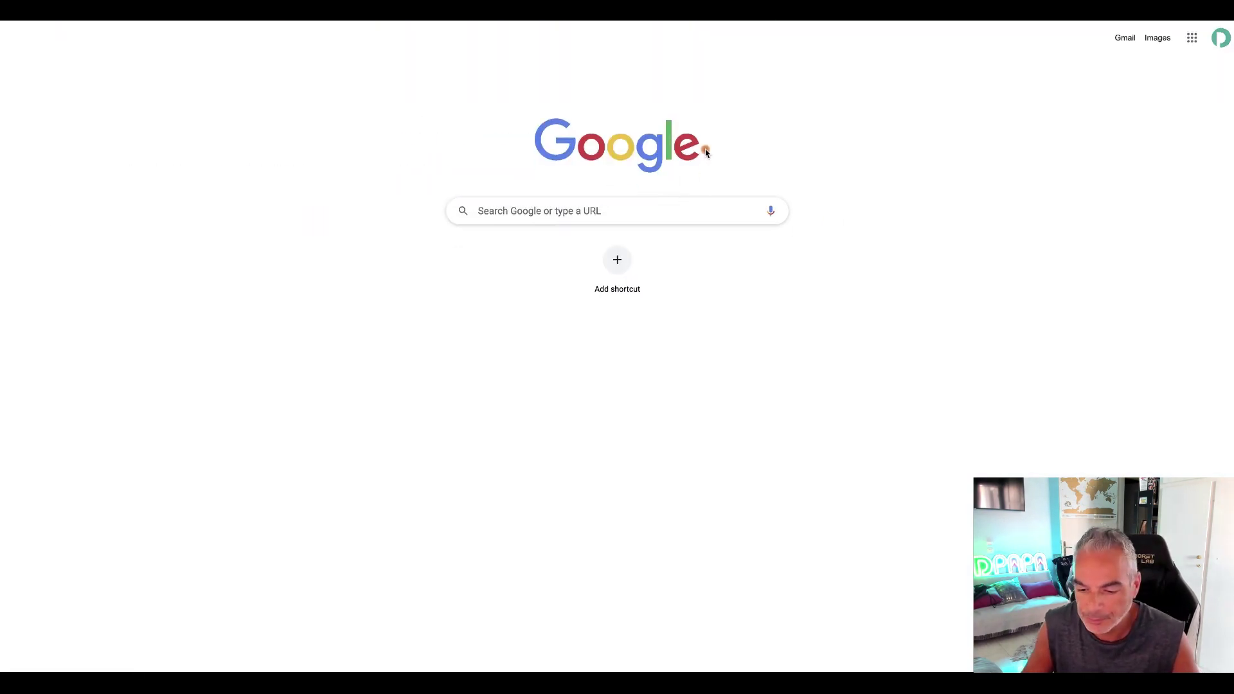
{"action": "key", "text": "Return"}
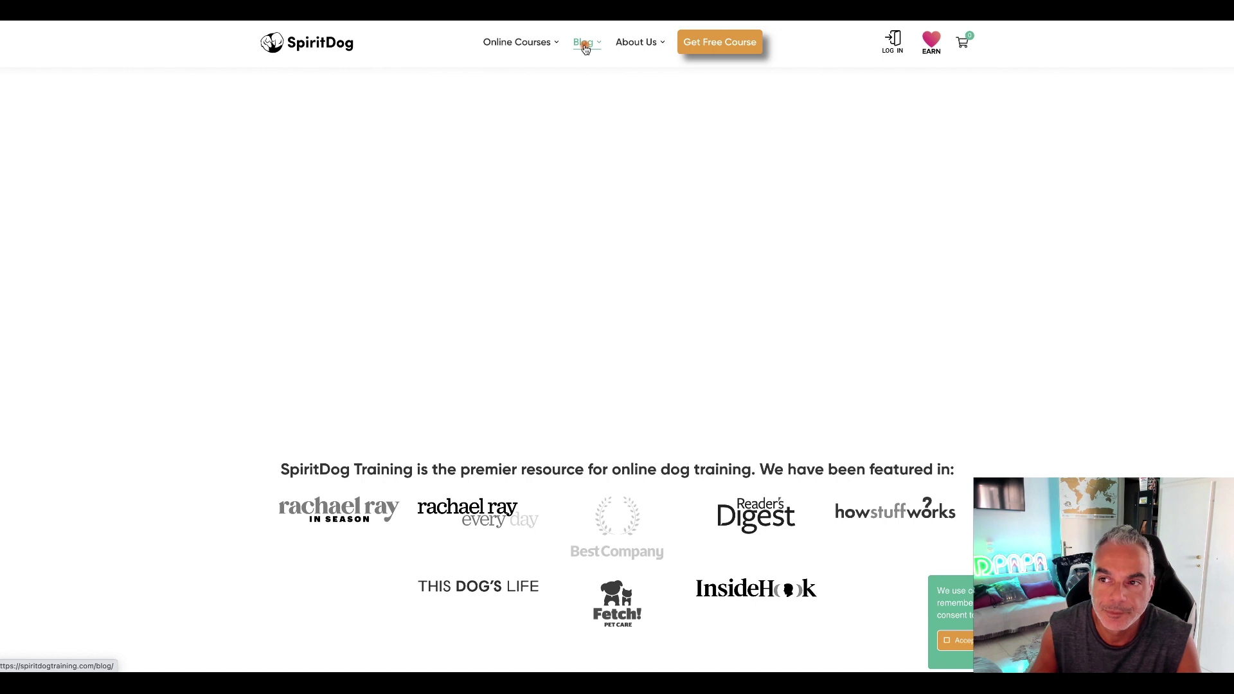
{"action": "left_click", "coordinate": [585, 48]}
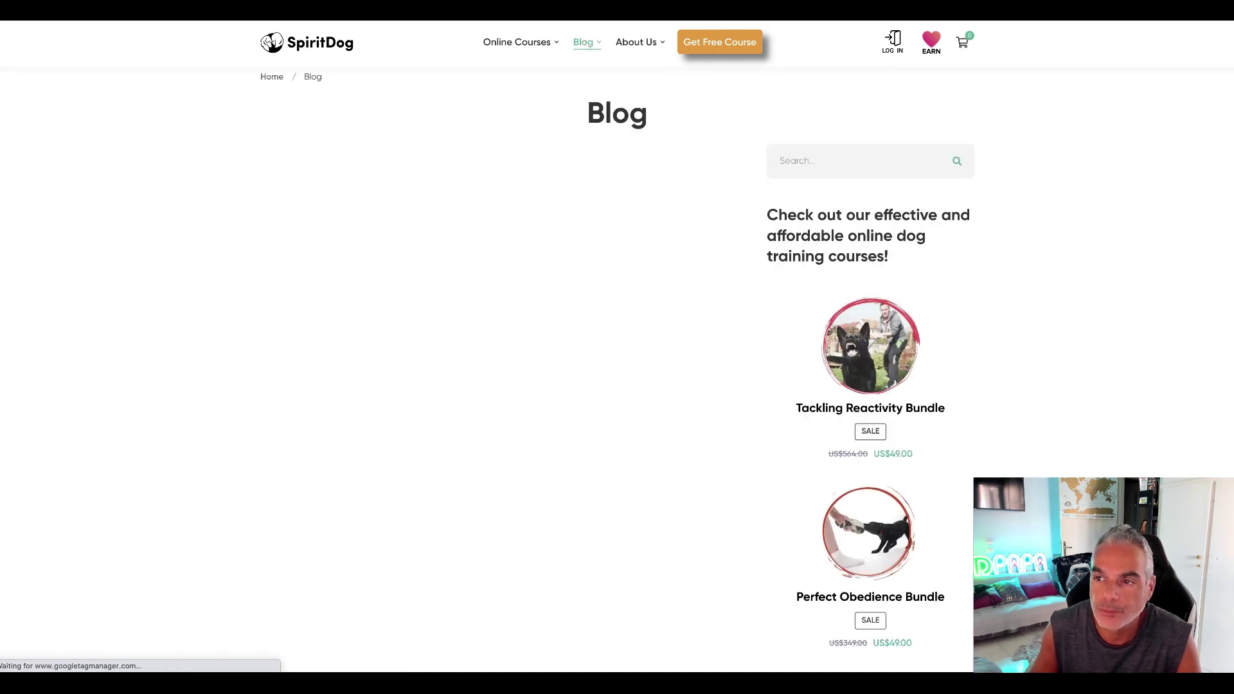
{"action": "scroll", "coordinate": [334, 241], "scroll_direction": "down", "scroll_amount": 2}
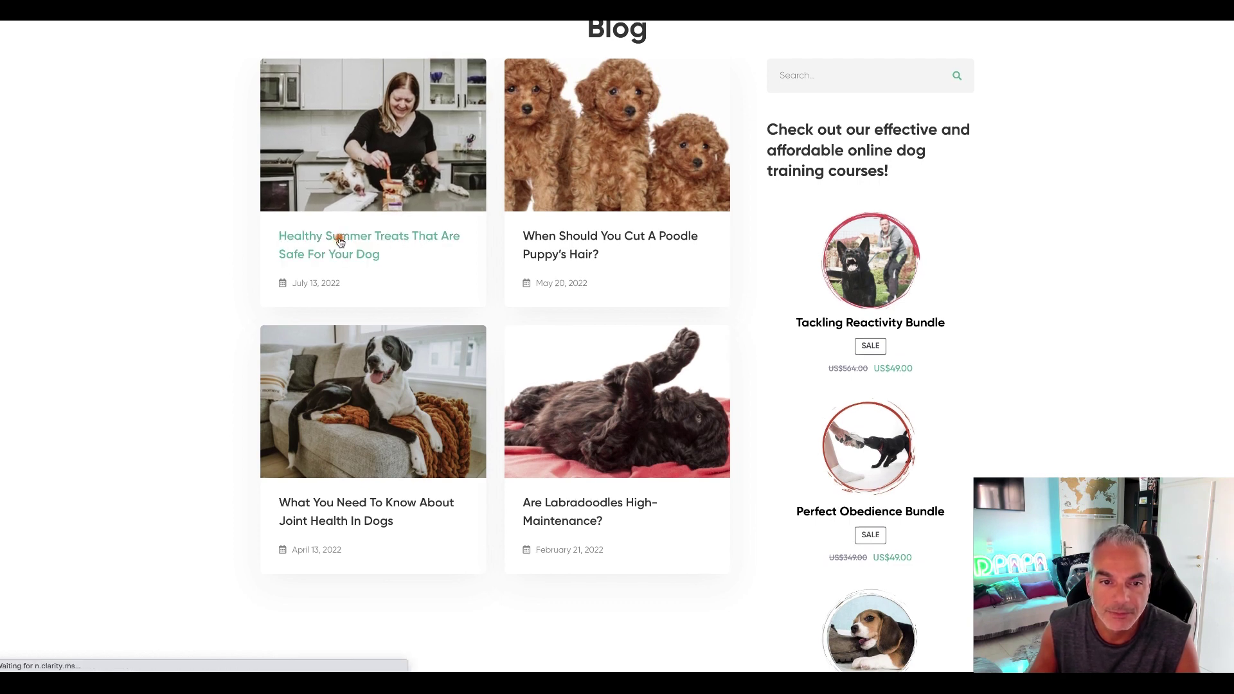
{"action": "left_click", "coordinate": [340, 241]}
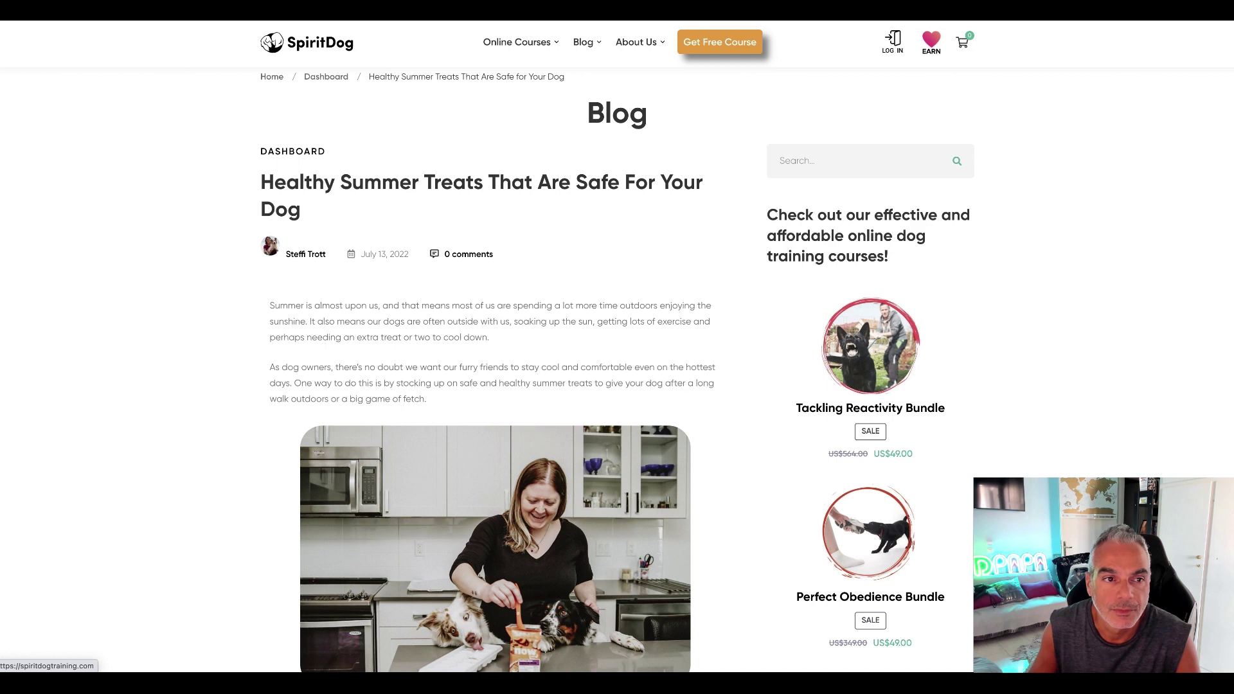
{"action": "right_click", "coordinate": [263, 9]}
{"action": "left_click", "coordinate": [317, 101]}
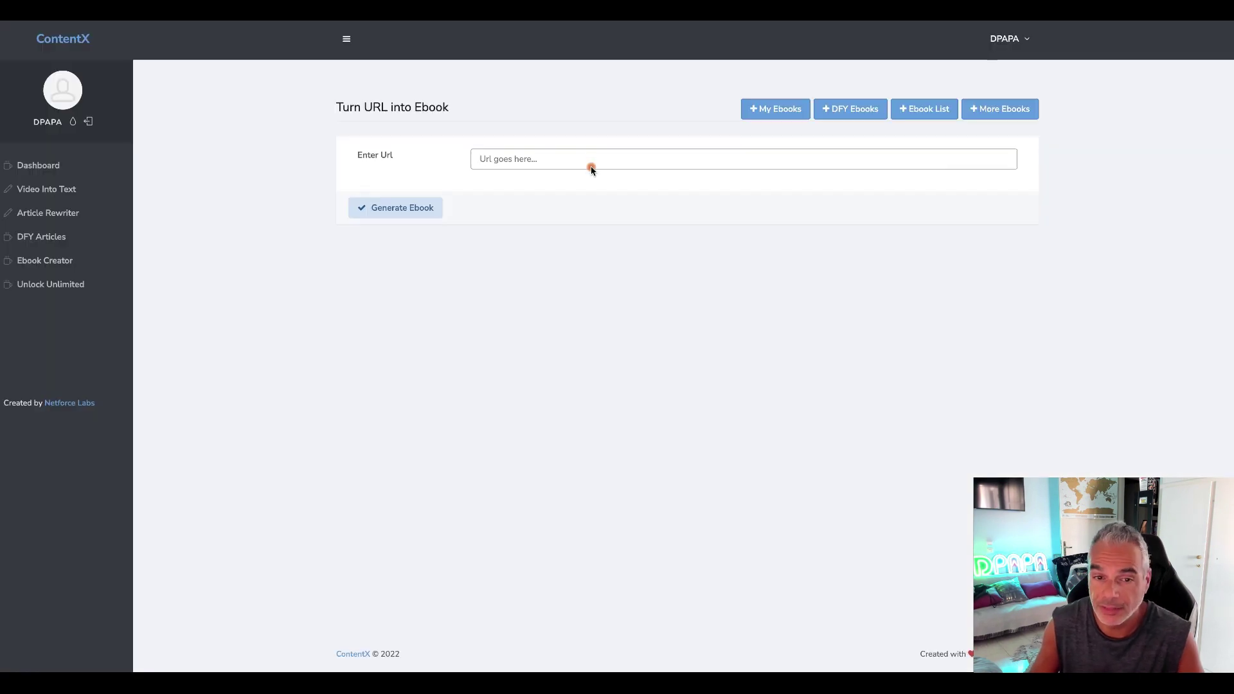
Step: Paste the article URL into Enter Url and generate the ebook
{"action": "left_click", "coordinate": [574, 159]}
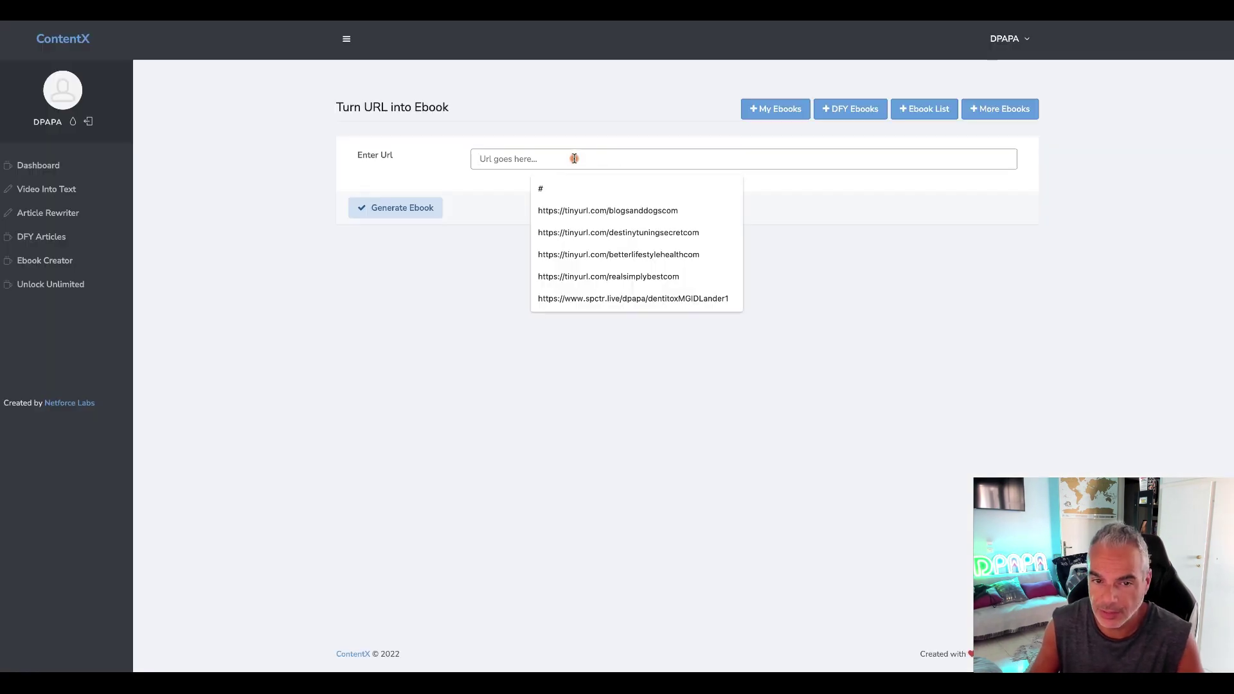
{"action": "key", "text": "ctrl+v"}
{"action": "left_click", "coordinate": [407, 211]}
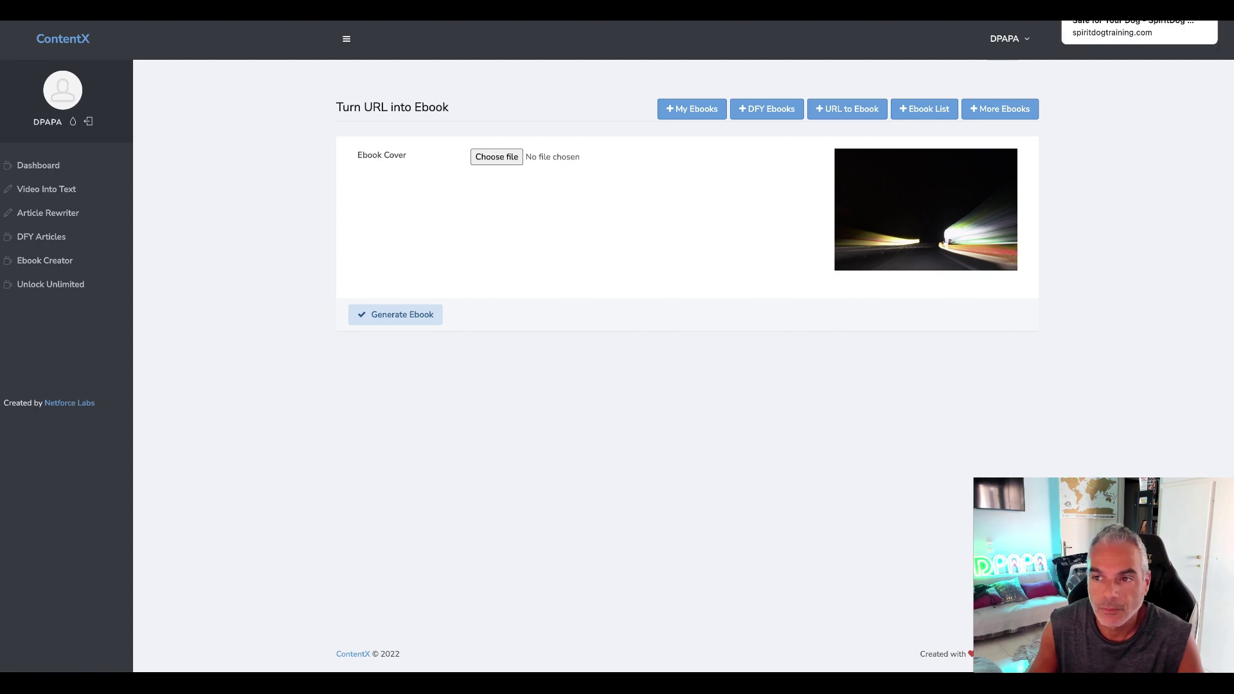
Step: Save the SpiritDog article's kitchen photo to the computer
{"action": "left_click", "coordinate": [1139, 10]}
{"action": "scroll", "coordinate": [556, 450], "scroll_direction": "down", "scroll_amount": 1}
{"action": "right_click", "coordinate": [557, 450]}
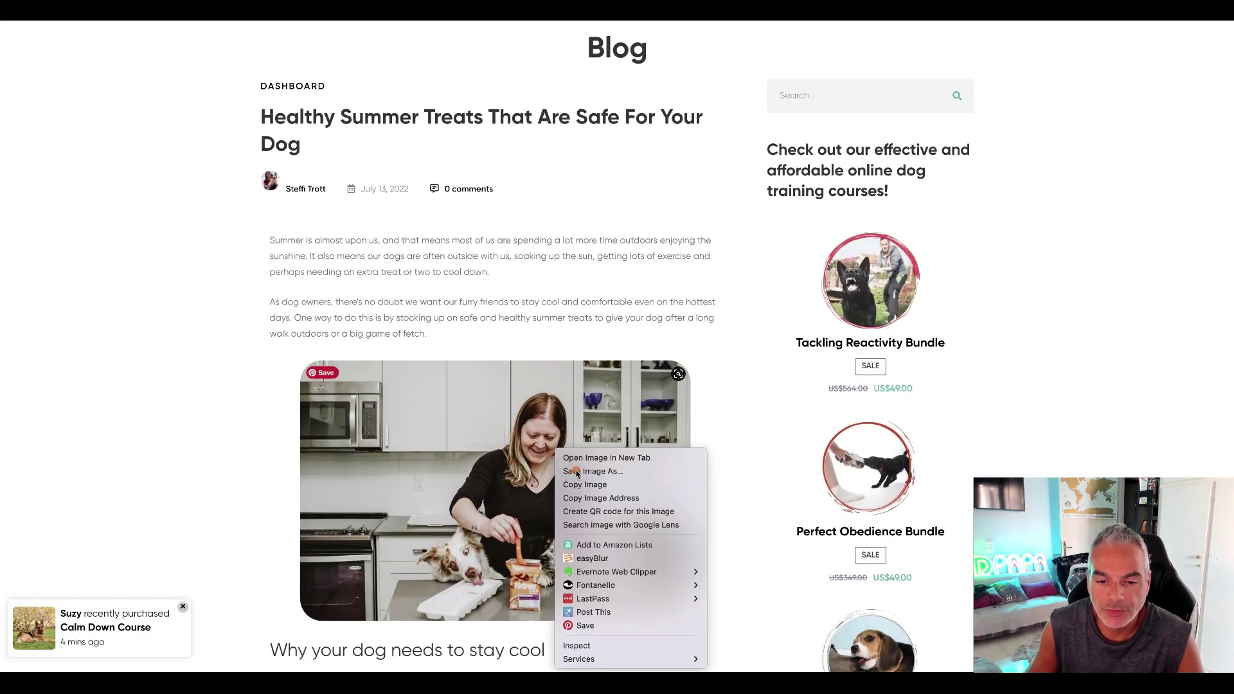
{"action": "left_click", "coordinate": [610, 473]}
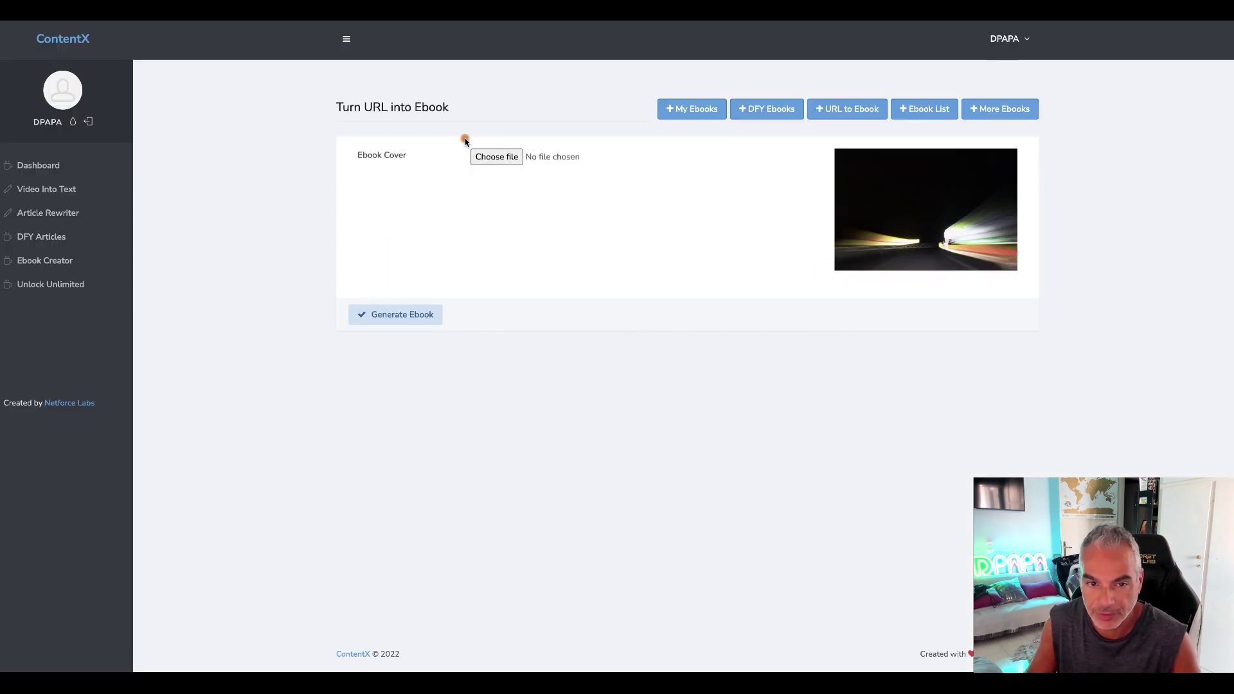
Step: Bring up the file picker for the ebook cover image
{"action": "left_click", "coordinate": [477, 156]}
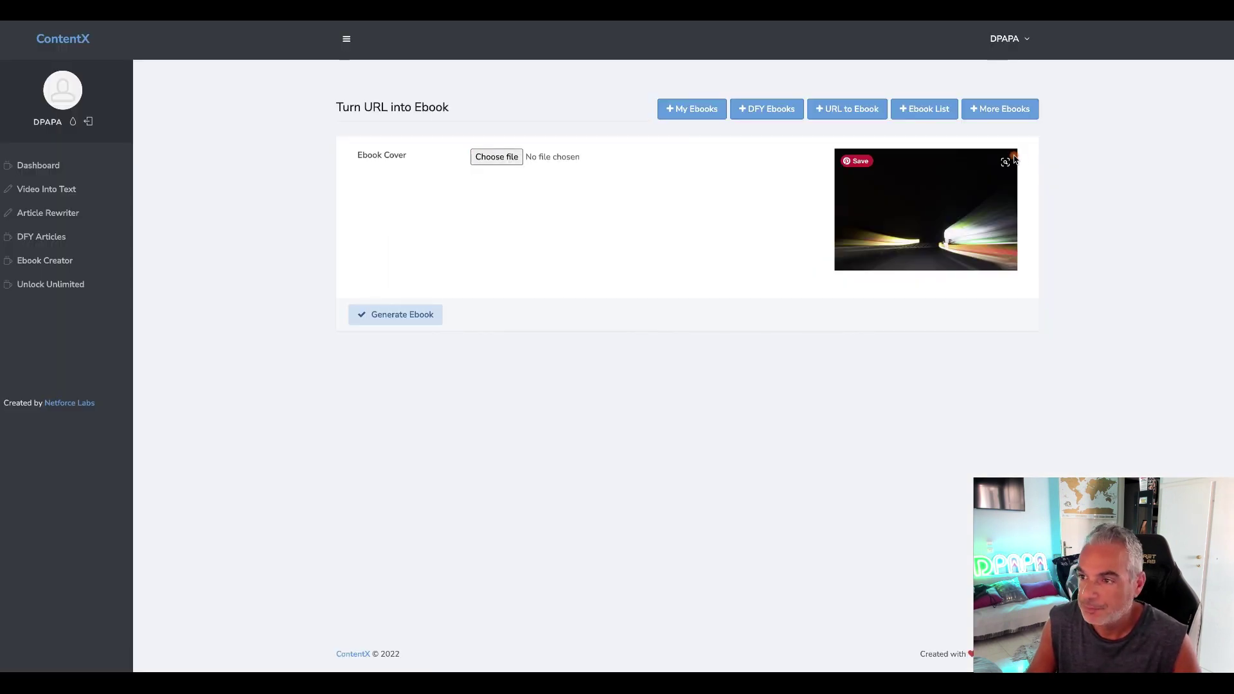
{"action": "left_click", "coordinate": [518, 158]}
{"action": "left_click", "coordinate": [518, 158]}
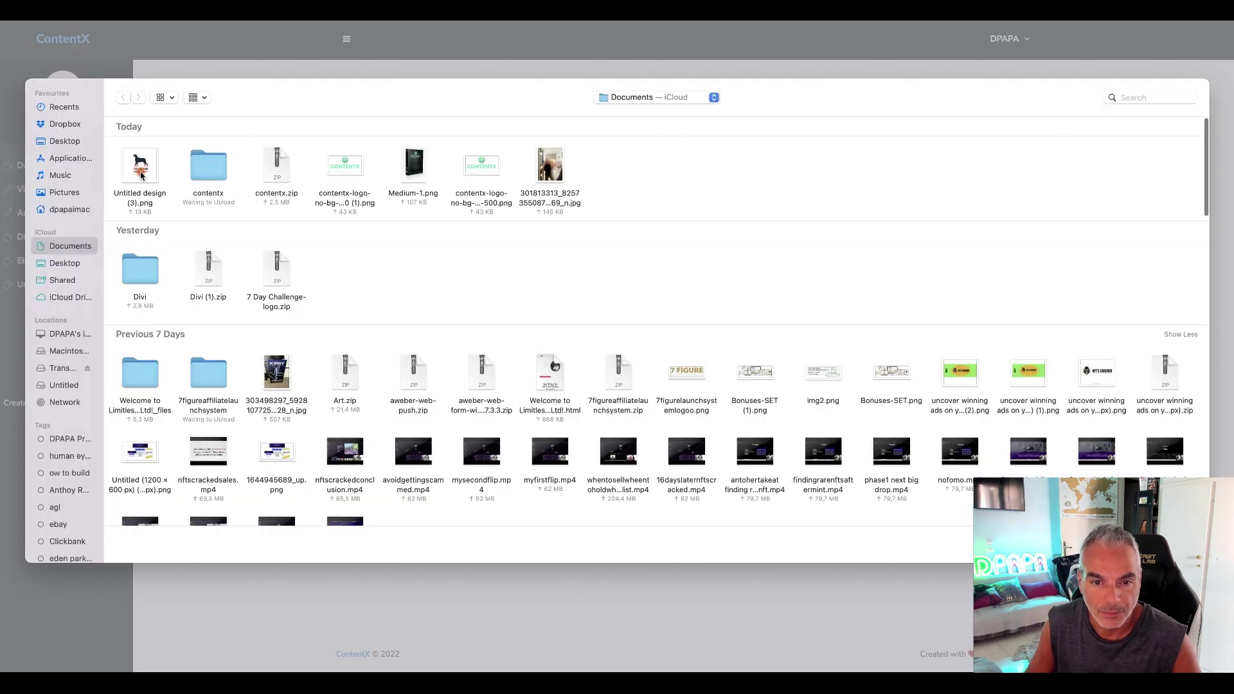
Step: Pick the saved kitchen photo as the cover and generate the PDF ebook
{"action": "left_click", "coordinate": [102, 220]}
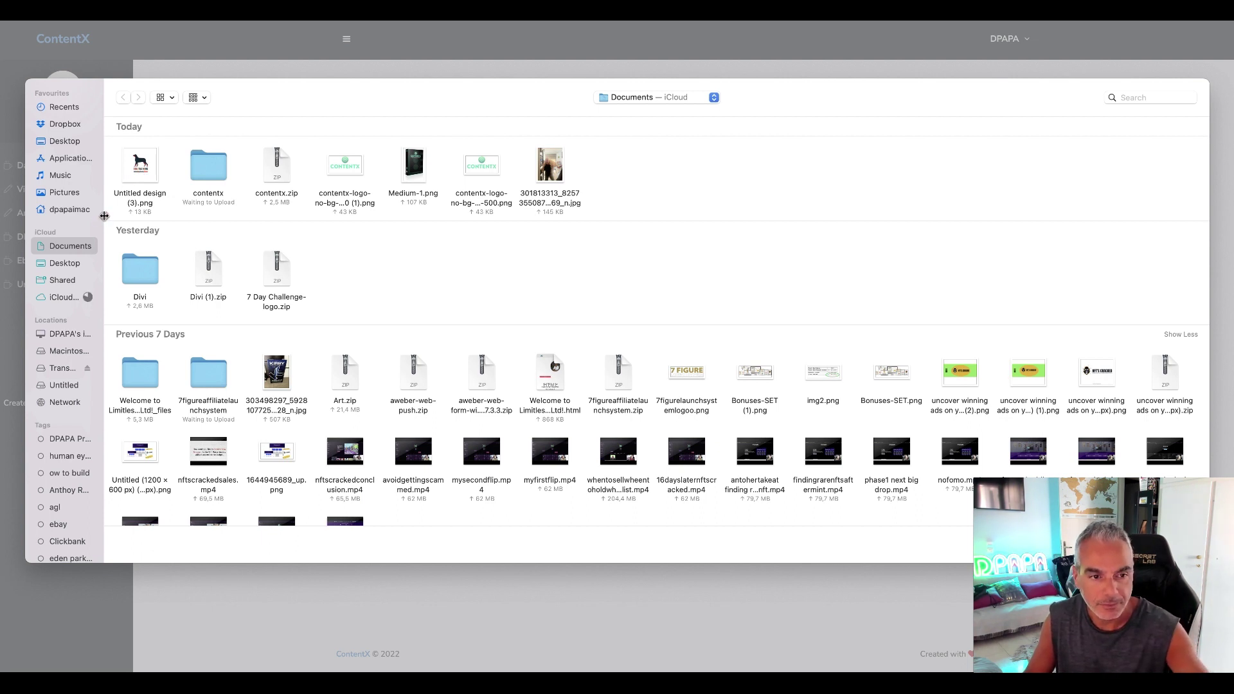
{"action": "left_click", "coordinate": [136, 192]}
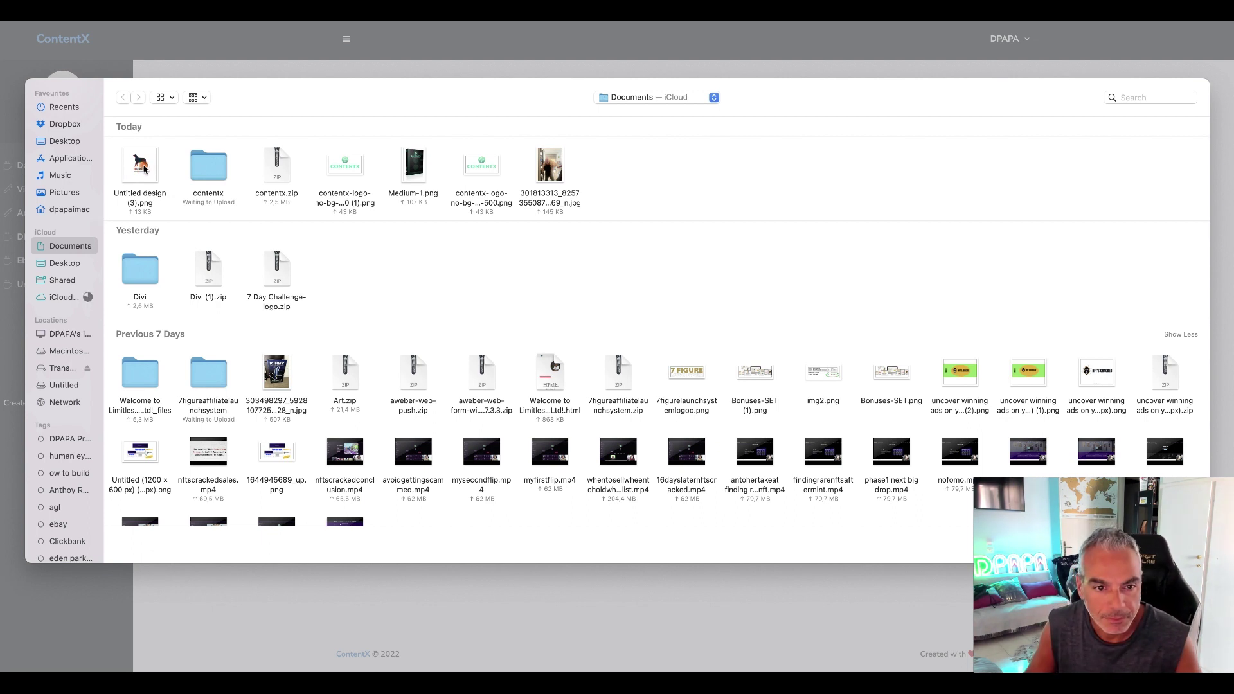
{"action": "left_click", "coordinate": [660, 130]}
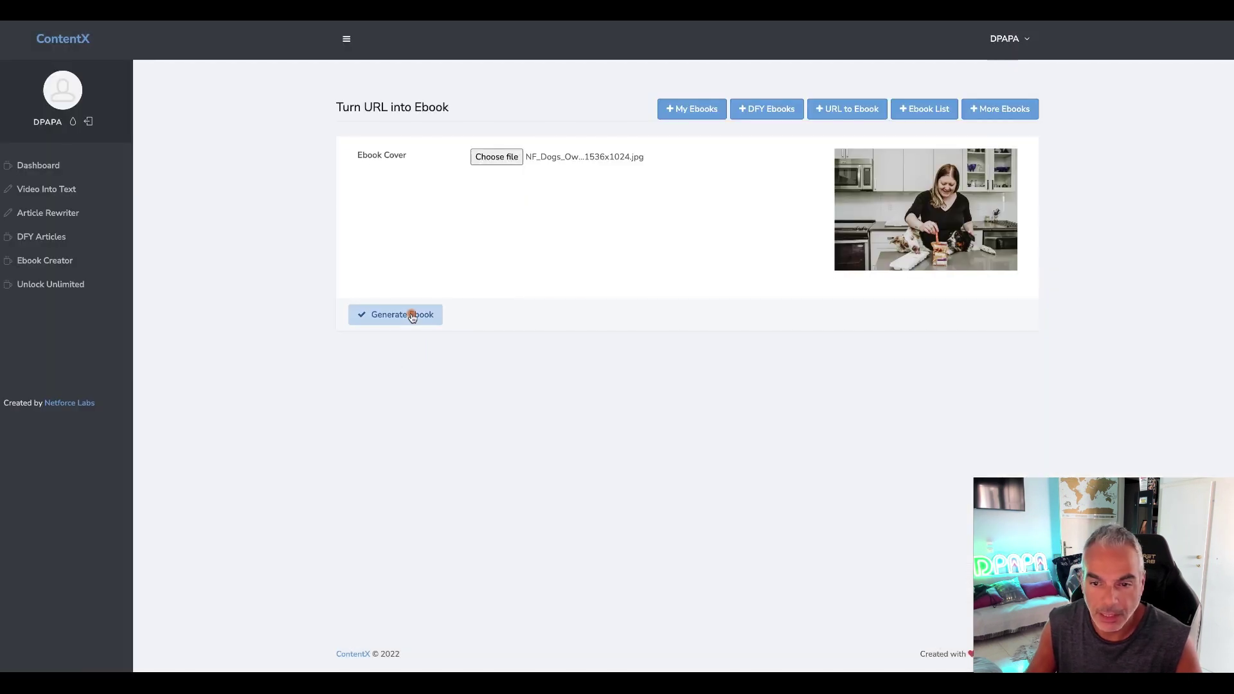
{"action": "left_click", "coordinate": [412, 316]}
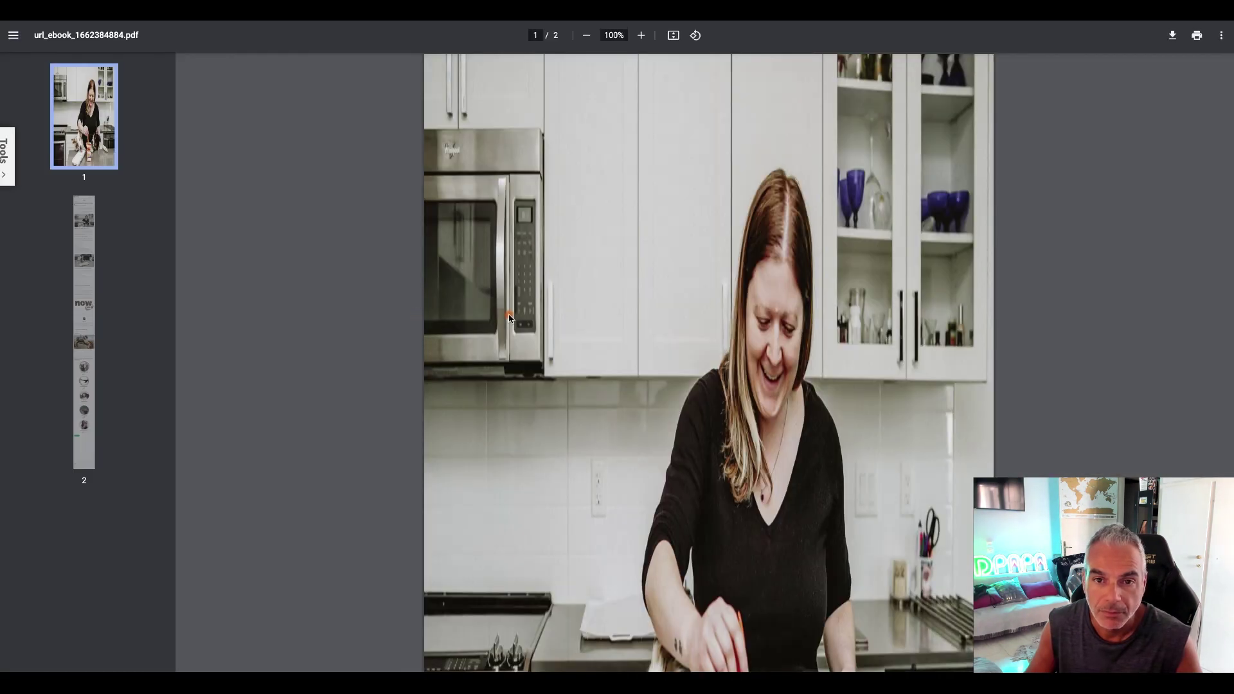
Step: Scroll through both pages of the url_ebook PDF, including the NOW FRESH treat recipe
{"action": "scroll", "coordinate": [508, 318], "scroll_direction": "down", "scroll_amount": 10}
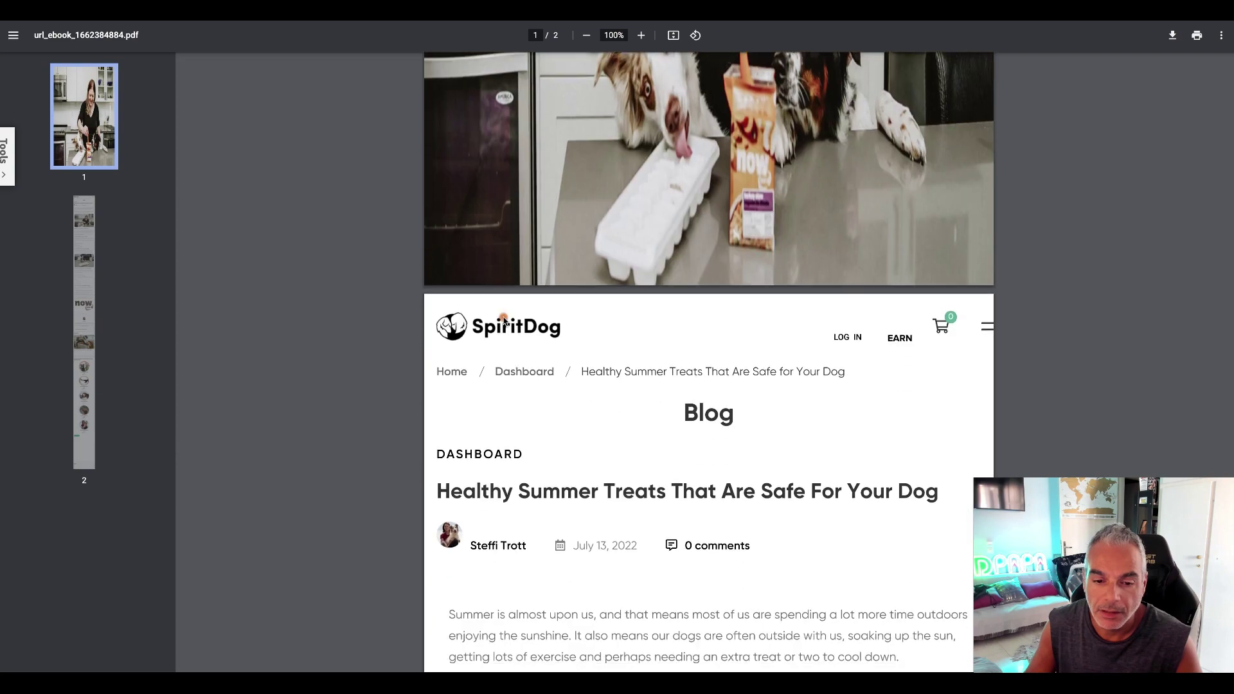
{"action": "scroll", "coordinate": [505, 321], "scroll_direction": "down", "scroll_amount": 6}
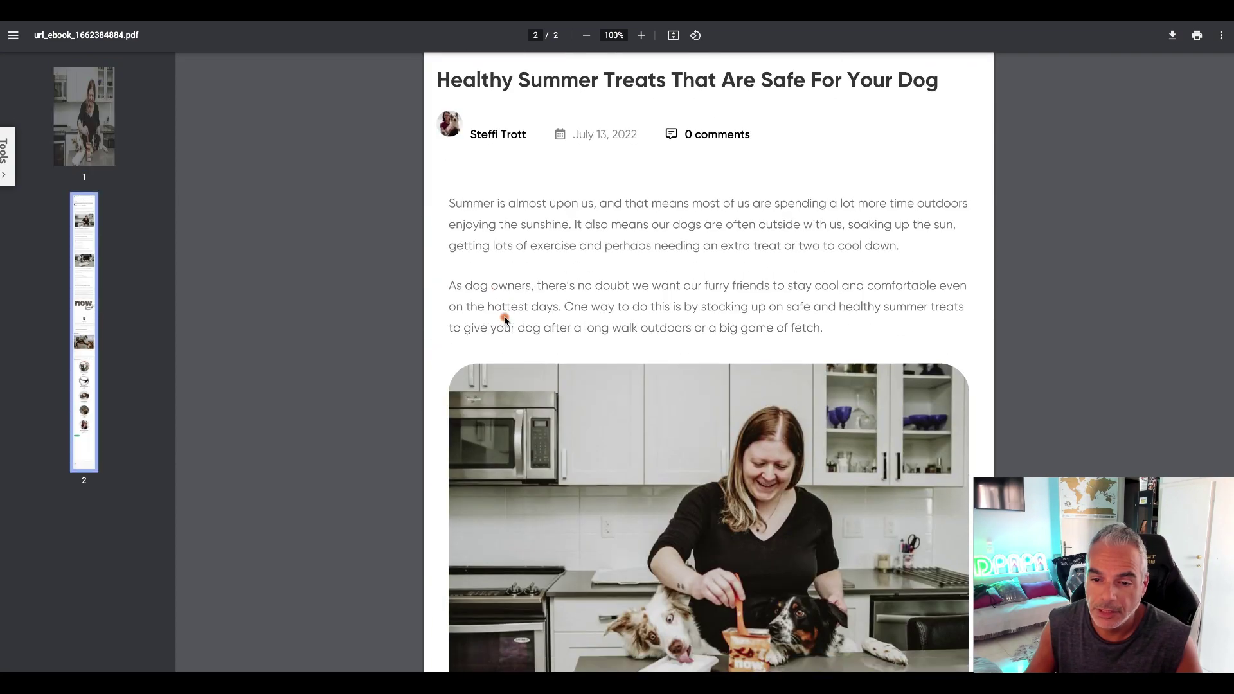
{"action": "scroll", "coordinate": [505, 321], "scroll_direction": "down", "scroll_amount": 15}
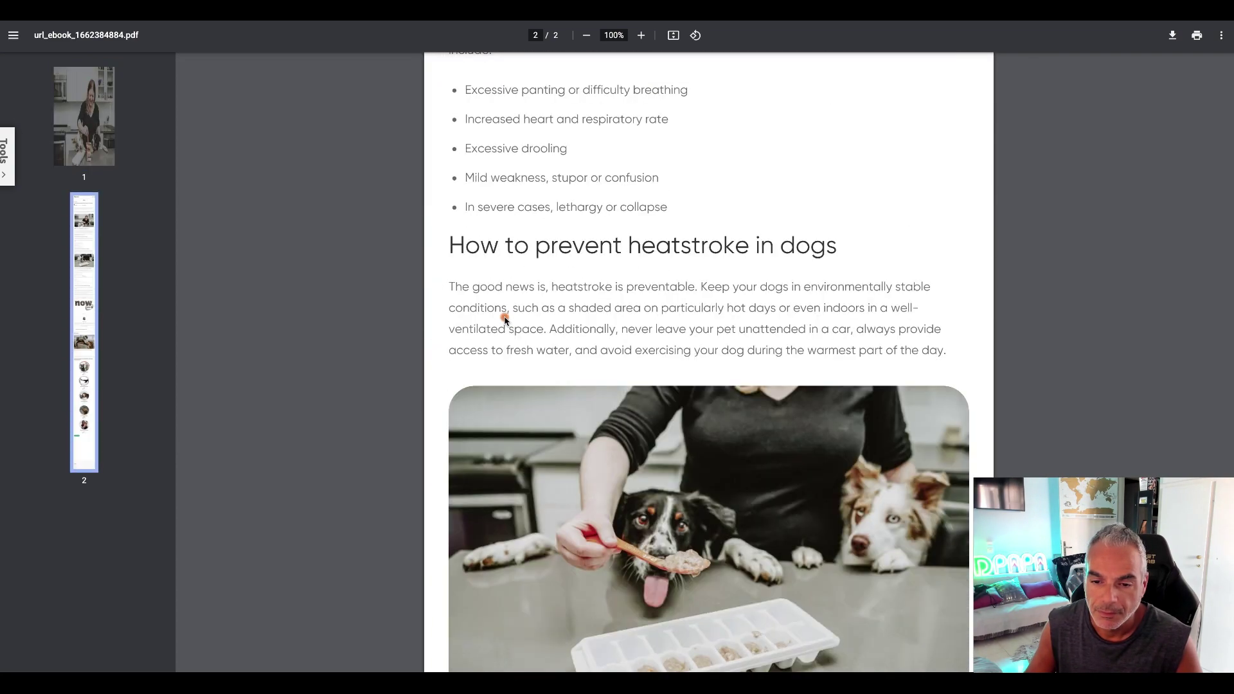
{"action": "scroll", "coordinate": [505, 322], "scroll_direction": "down", "scroll_amount": 2}
{"action": "scroll", "coordinate": [505, 322], "scroll_direction": "down", "scroll_amount": 20}
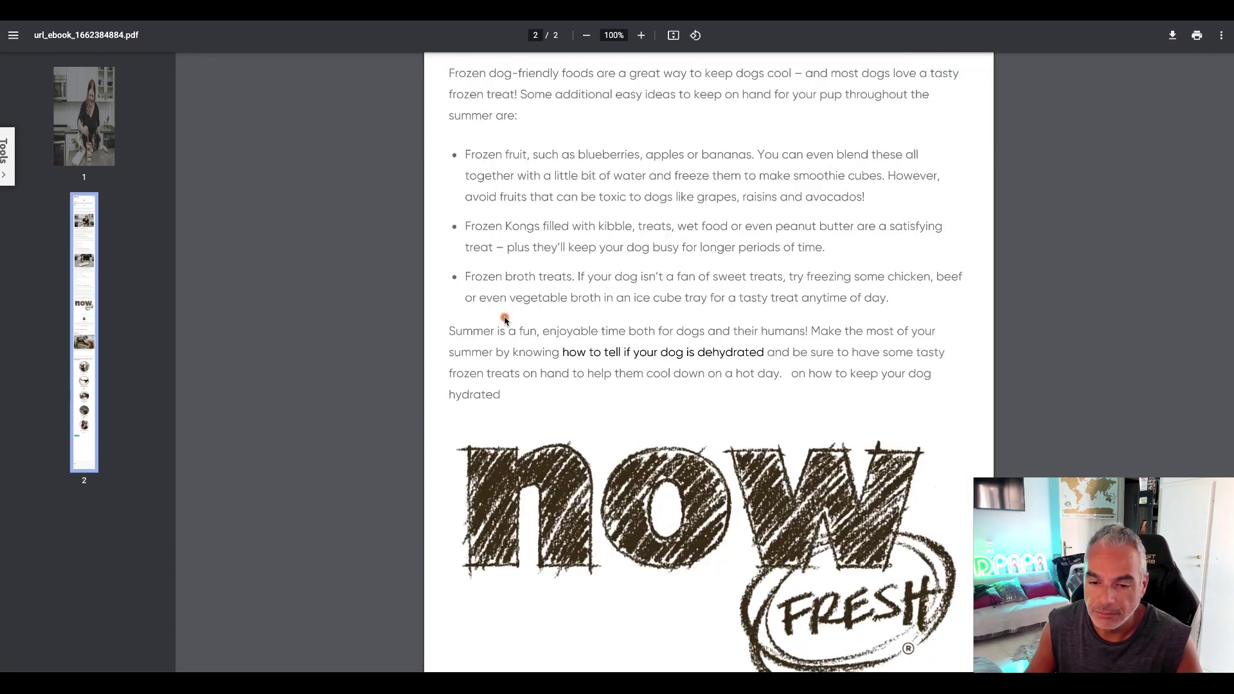
{"action": "scroll", "coordinate": [505, 322], "scroll_direction": "down", "scroll_amount": 20}
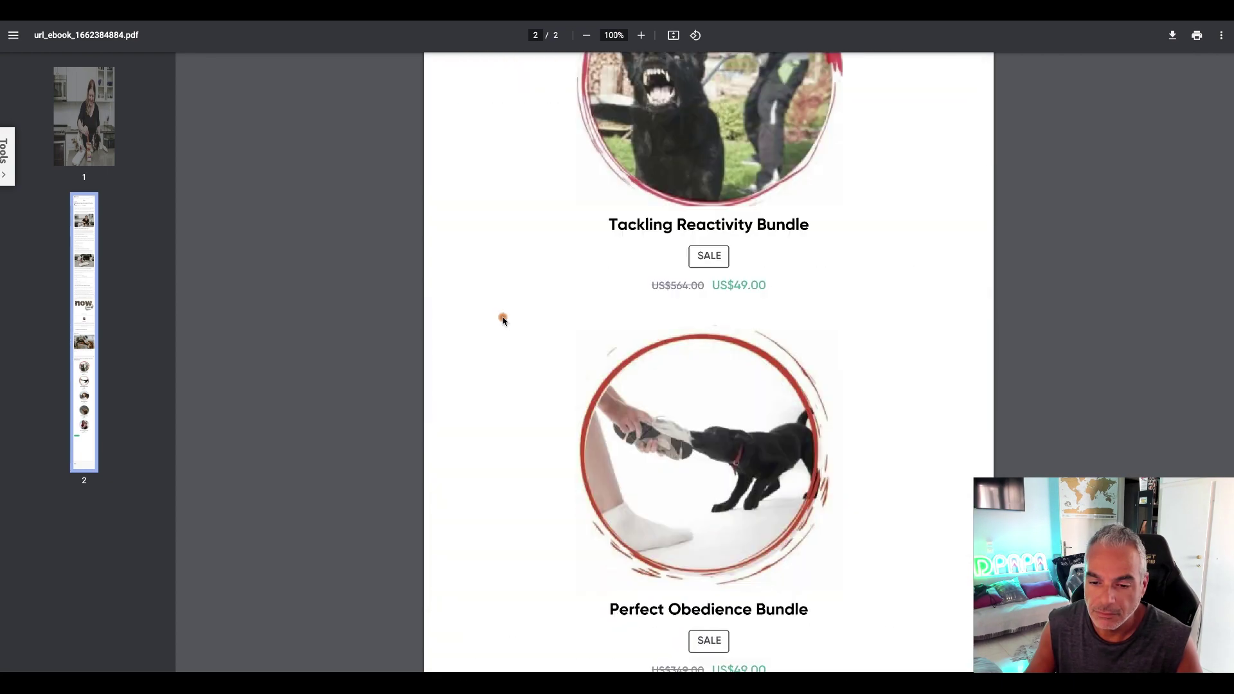
{"action": "scroll", "coordinate": [504, 320], "scroll_direction": "down", "scroll_amount": 10}
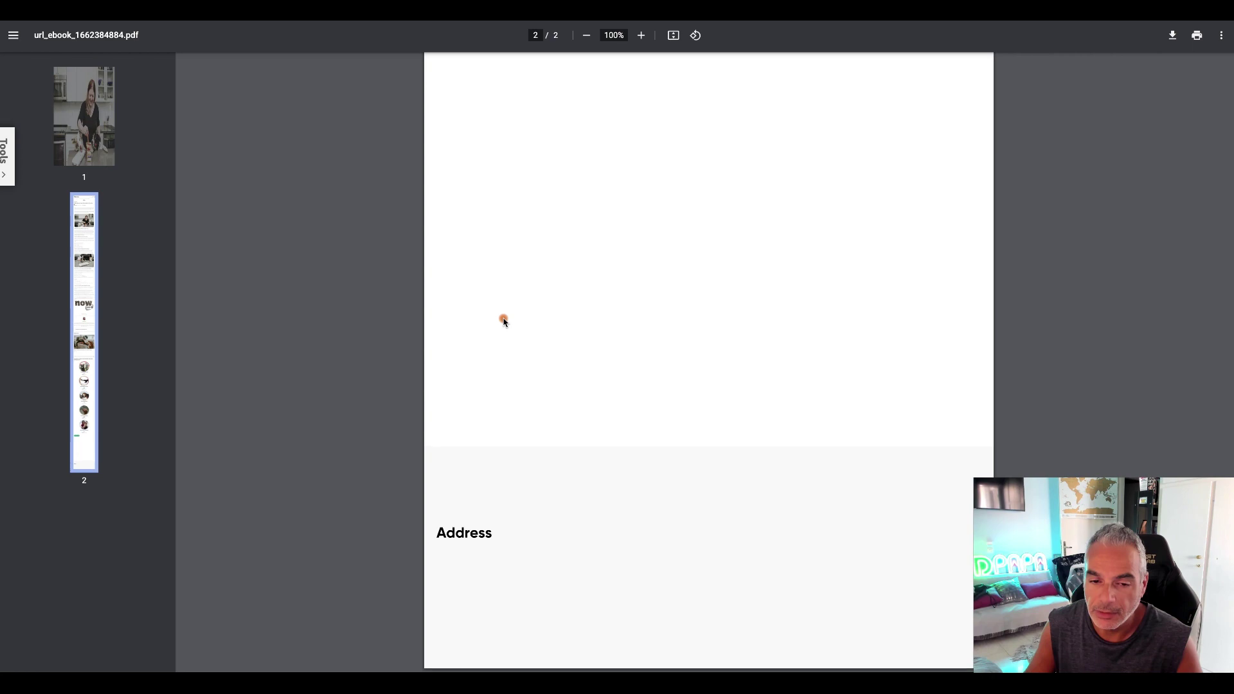
{"action": "scroll", "coordinate": [503, 320], "scroll_direction": "up", "scroll_amount": 12}
{"action": "scroll", "coordinate": [504, 322], "scroll_direction": "down", "scroll_amount": 5}
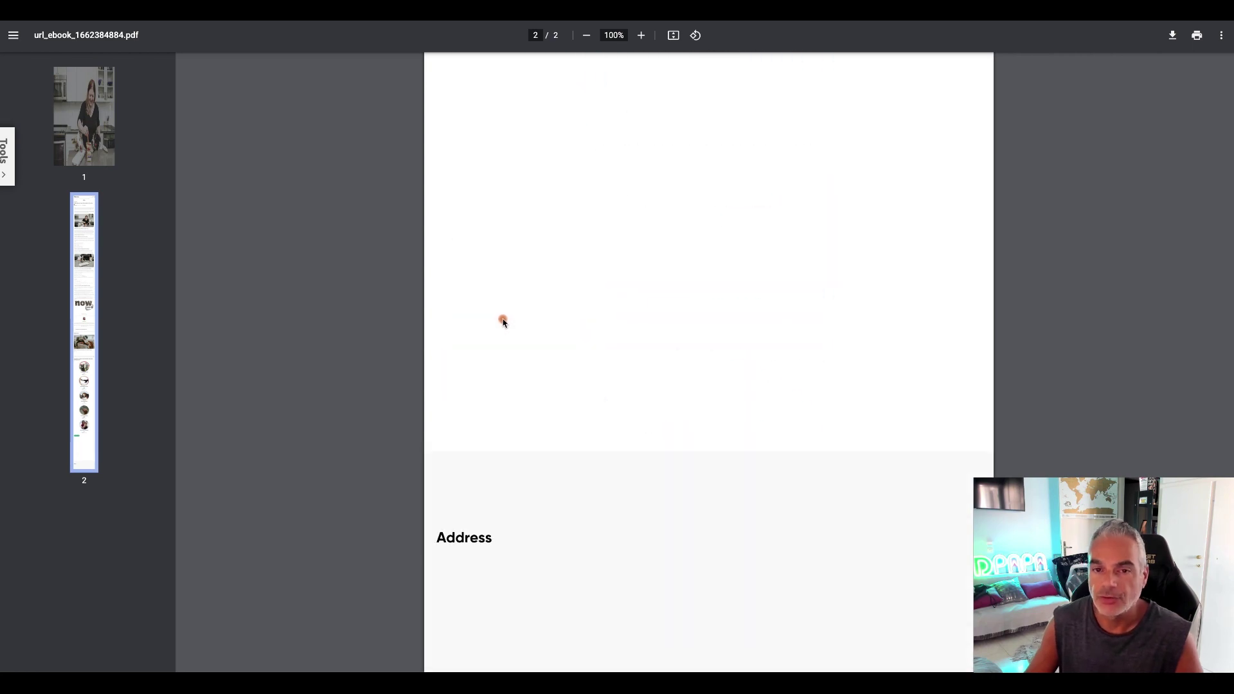
{"action": "scroll", "coordinate": [504, 323], "scroll_direction": "up", "scroll_amount": 20}
{"action": "scroll", "coordinate": [505, 322], "scroll_direction": "up", "scroll_amount": 15}
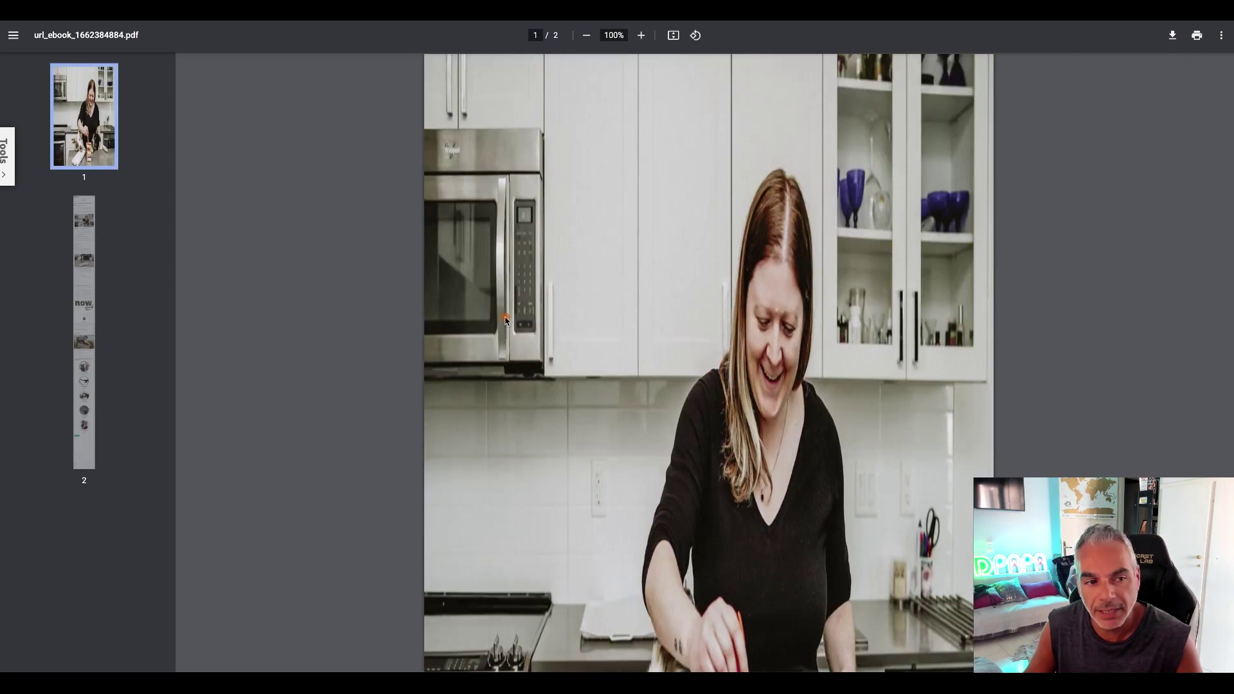
{"action": "scroll", "coordinate": [505, 321], "scroll_direction": "down", "scroll_amount": 1}
{"action": "scroll", "coordinate": [505, 321], "scroll_direction": "down", "scroll_amount": 15}
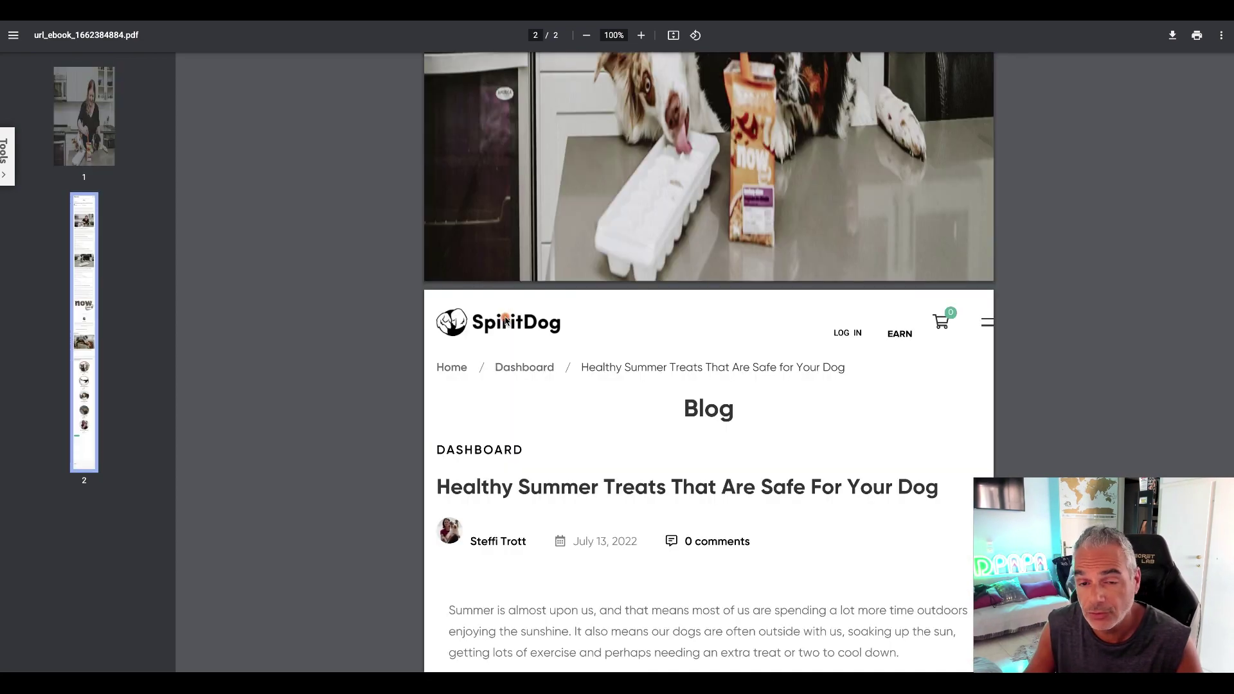
{"action": "scroll", "coordinate": [505, 321], "scroll_direction": "down", "scroll_amount": 5}
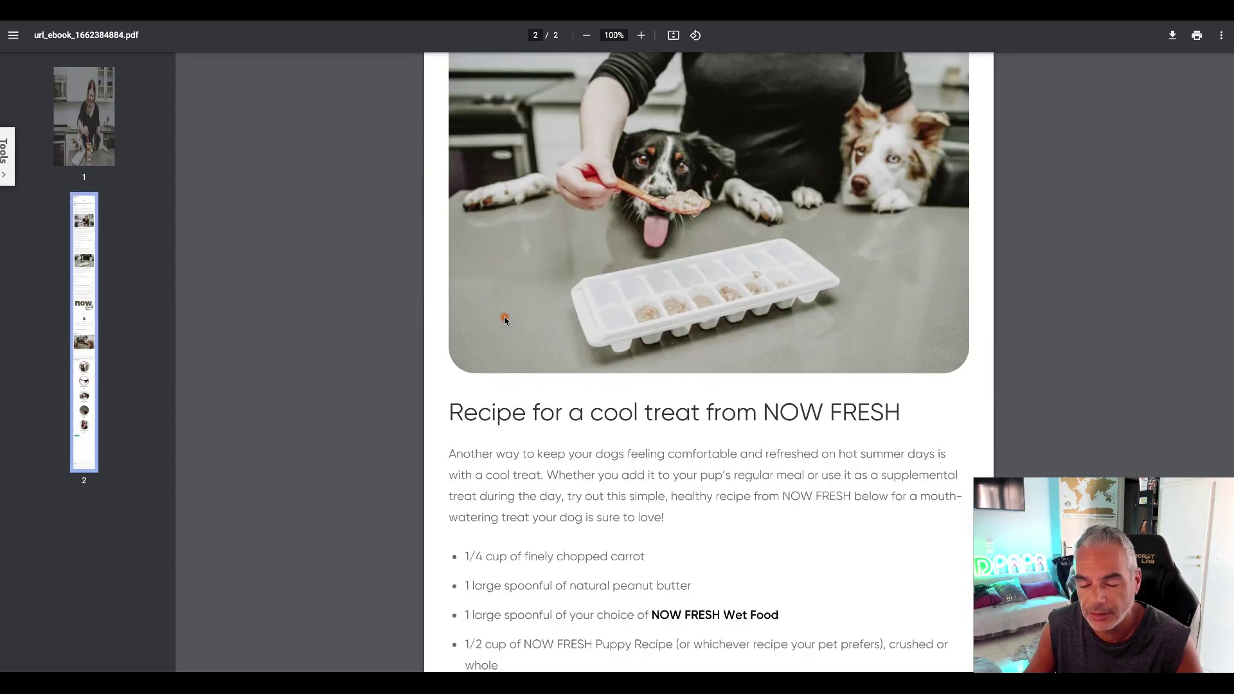
{"action": "scroll", "coordinate": [505, 321], "scroll_direction": "up", "scroll_amount": 20}
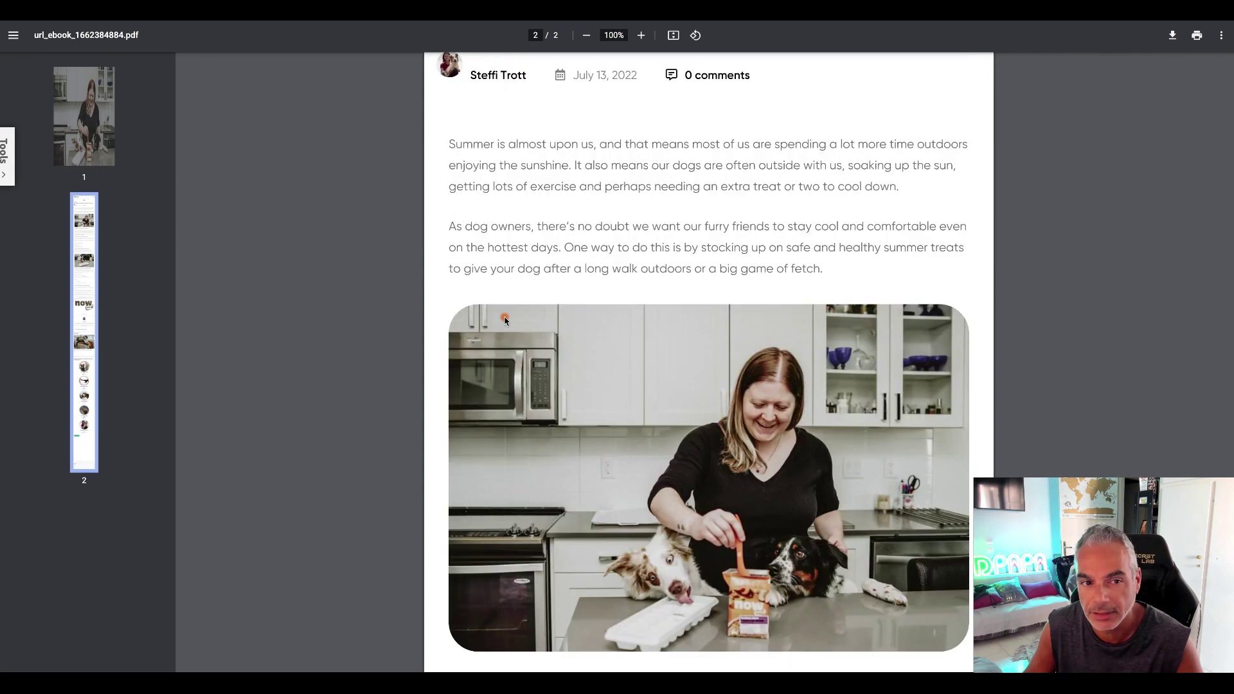
{"action": "scroll", "coordinate": [505, 321], "scroll_direction": "down", "scroll_amount": 8}
{"action": "scroll", "coordinate": [506, 322], "scroll_direction": "down", "scroll_amount": 17}
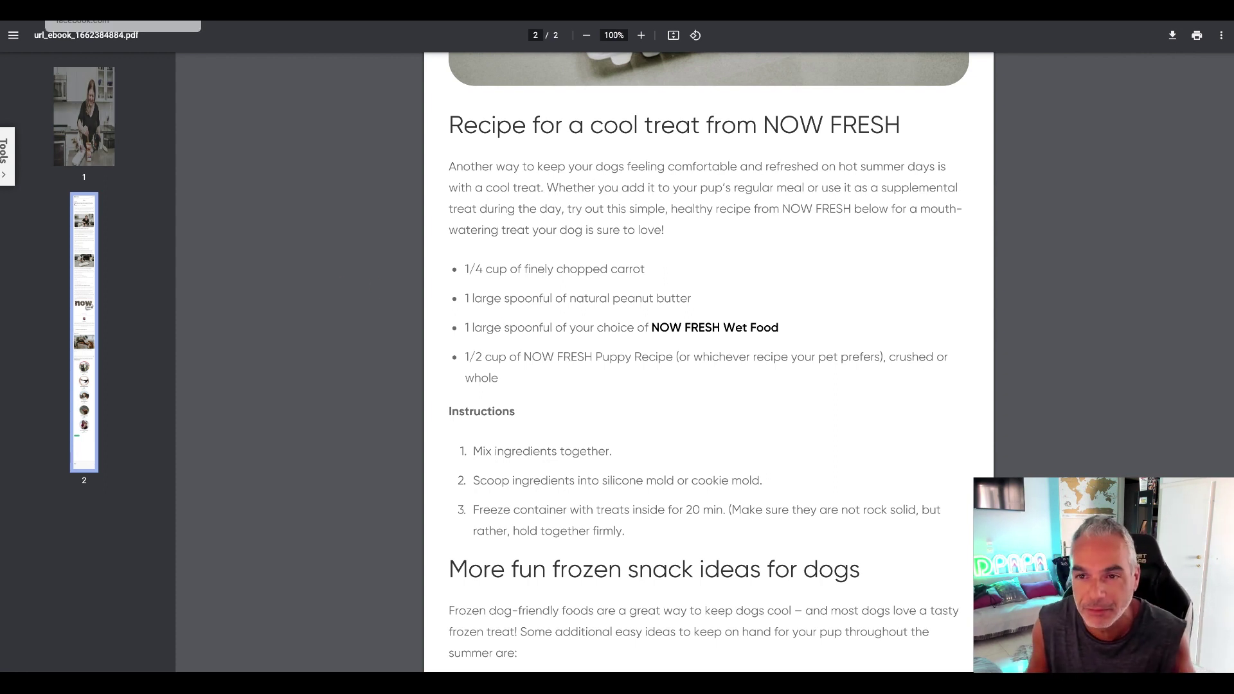
Step: Close the ebook PDF and open the DFY Ebook library of ready-made ebooks
{"action": "key", "text": "ctrl+w"}
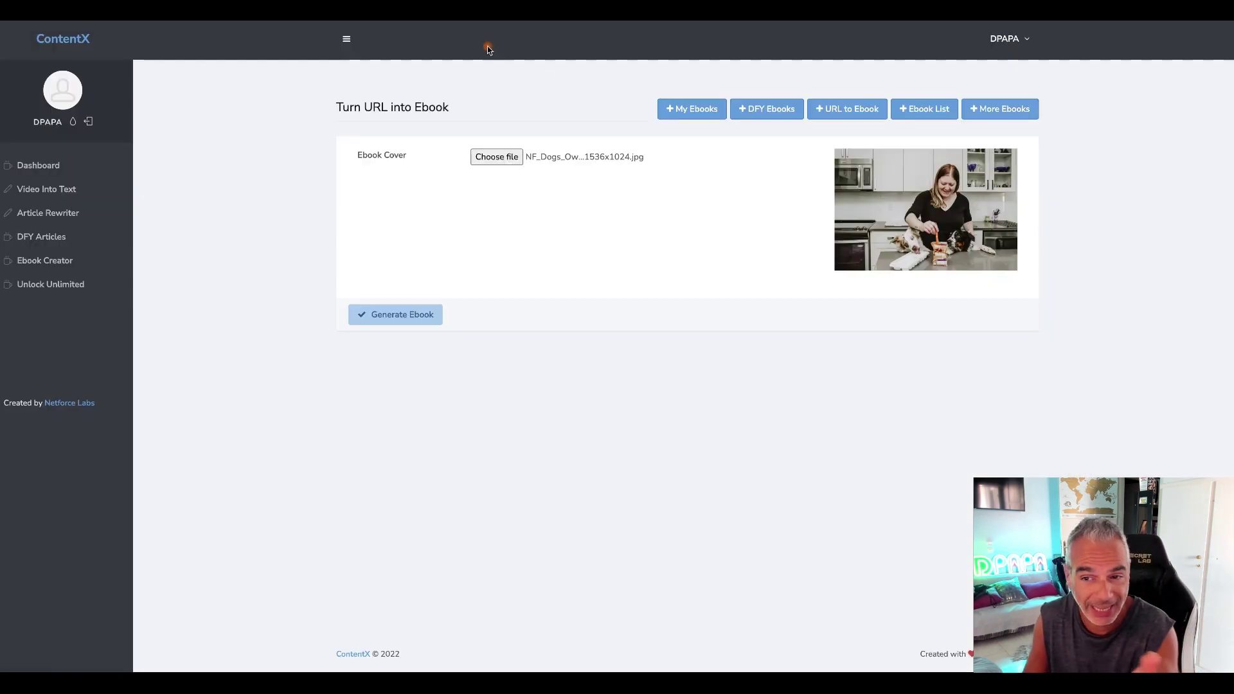
{"action": "left_click", "coordinate": [775, 119]}
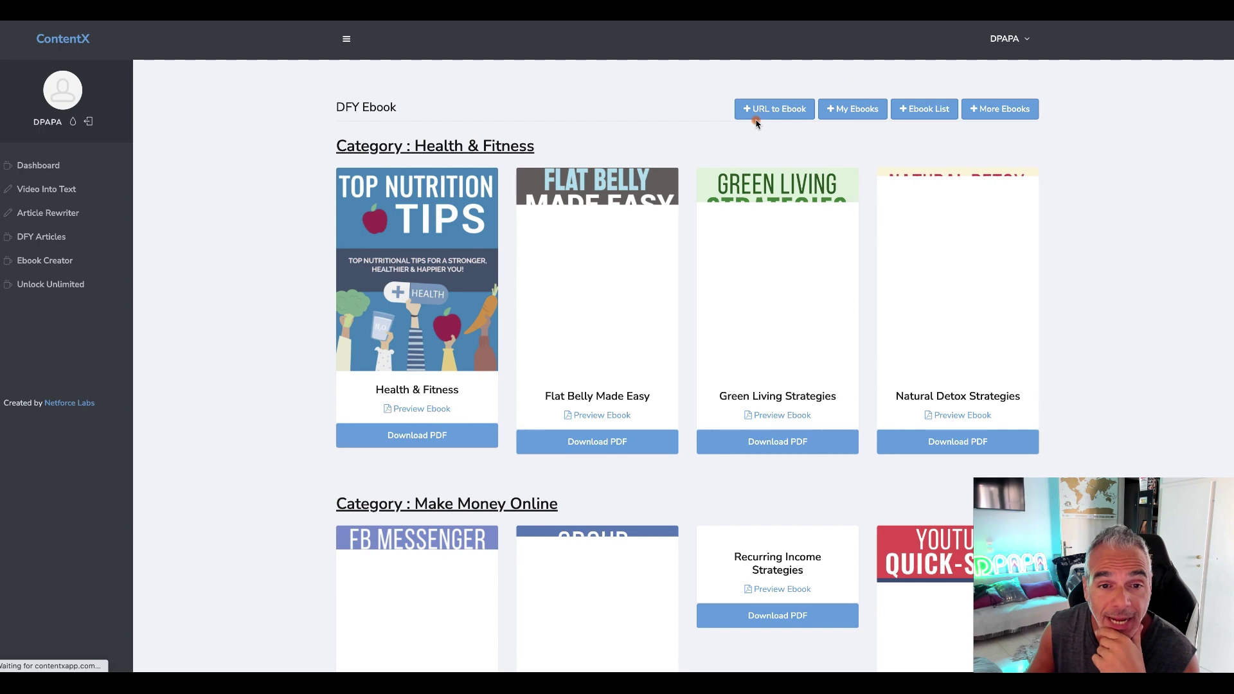
{"action": "scroll", "coordinate": [518, 294], "scroll_direction": "down", "scroll_amount": 1}
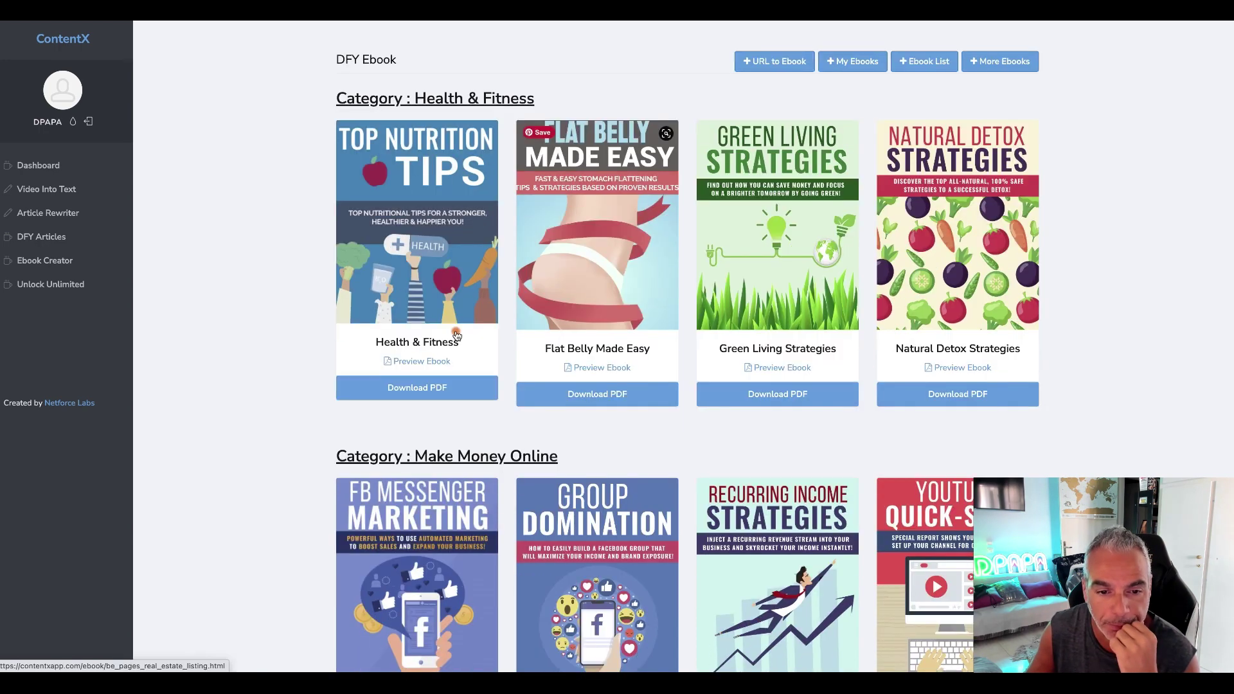
Step: Preview the Top Nutrition Tips ebook, view page 2, then close the preview
{"action": "left_click", "coordinate": [414, 366]}
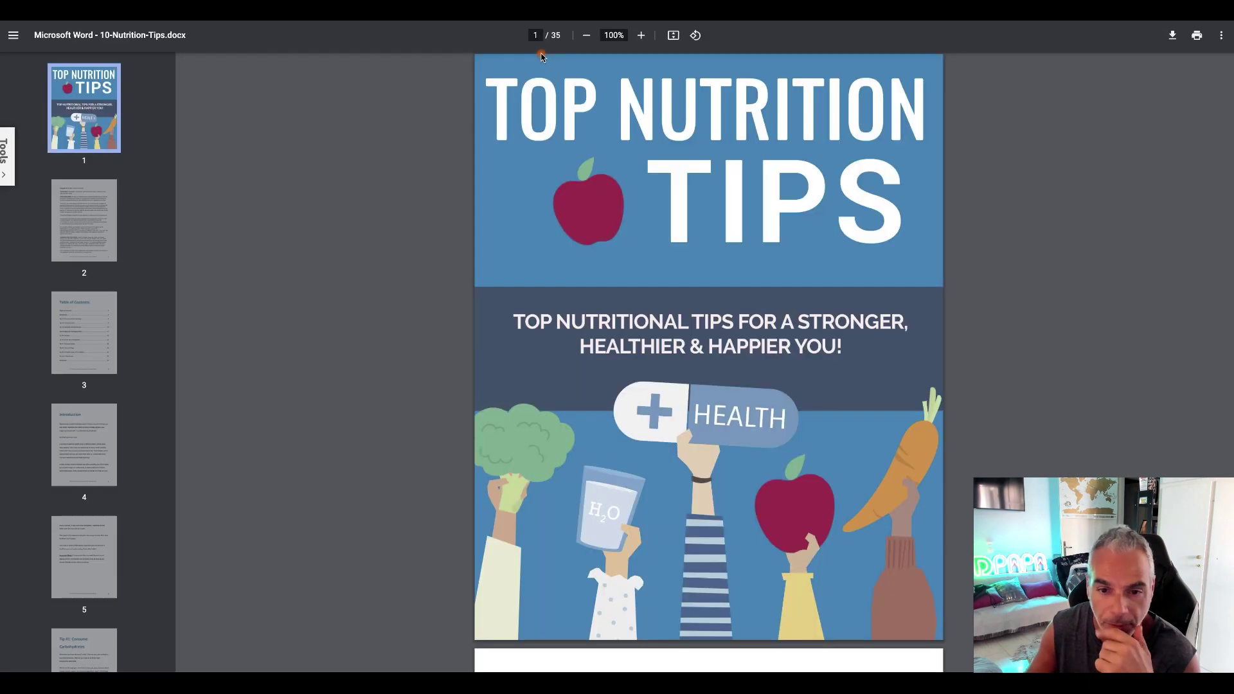
{"action": "left_click", "coordinate": [79, 216]}
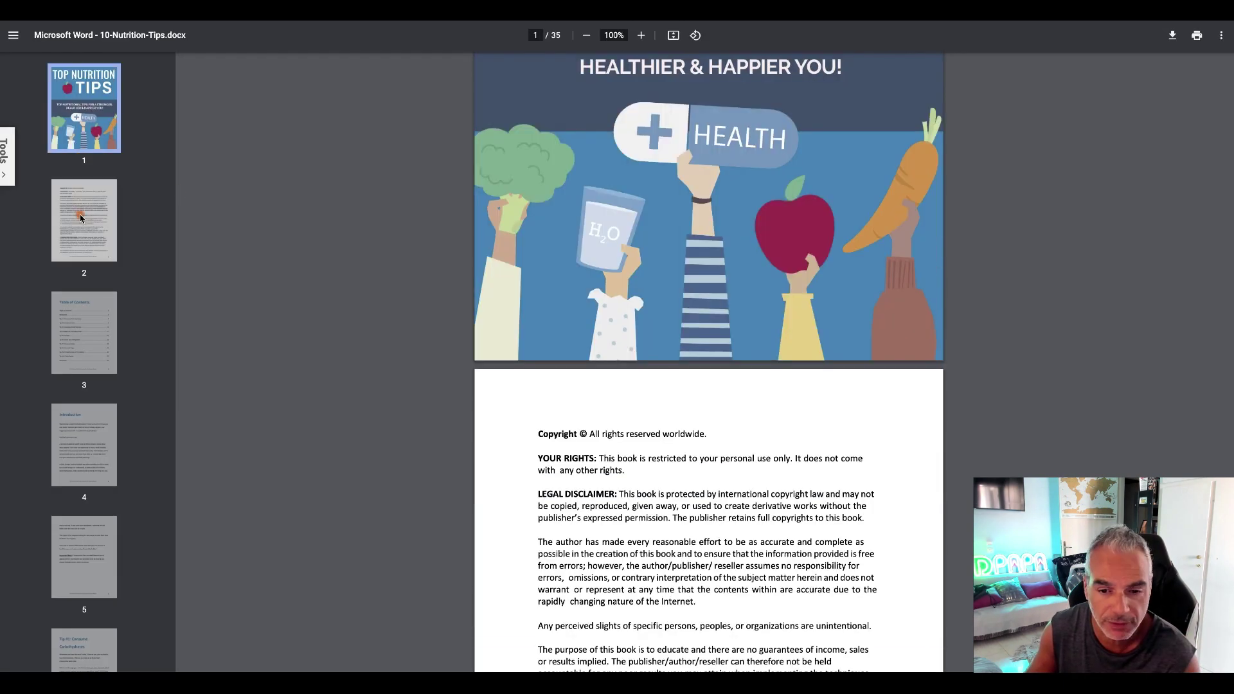
{"action": "scroll", "coordinate": [286, 329], "scroll_direction": "down", "scroll_amount": 12}
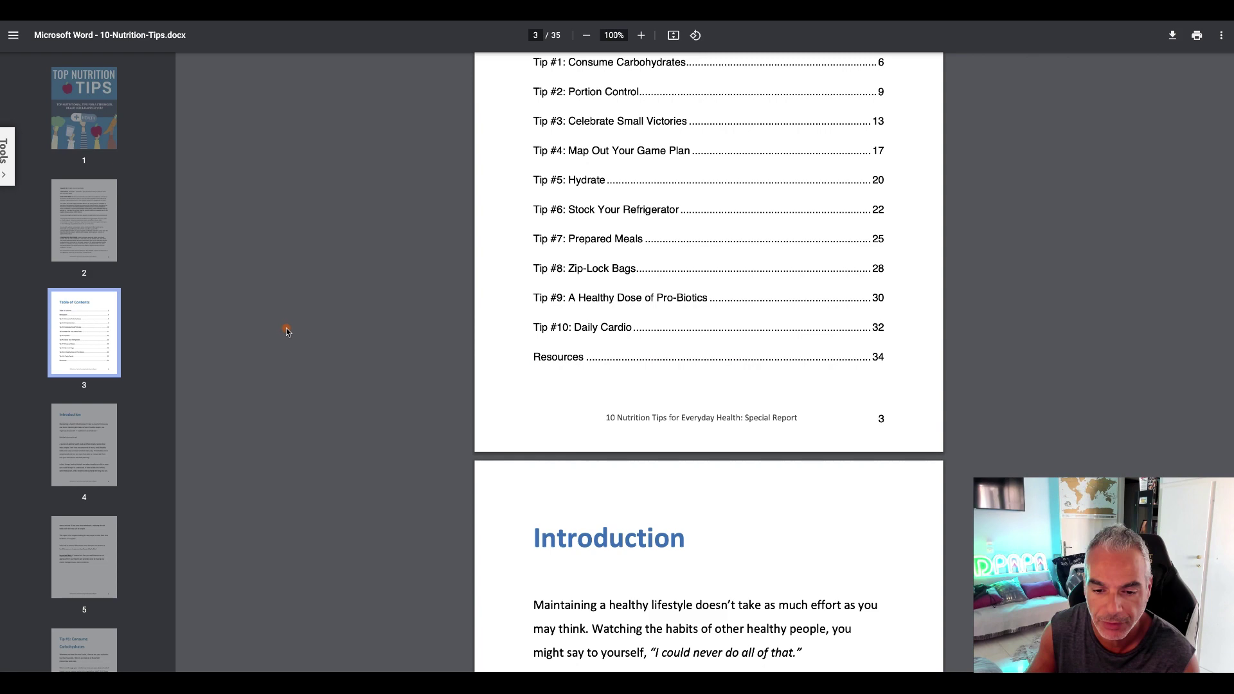
{"action": "scroll", "coordinate": [287, 328], "scroll_direction": "down", "scroll_amount": 14}
{"action": "key", "text": "ctrl+w"}
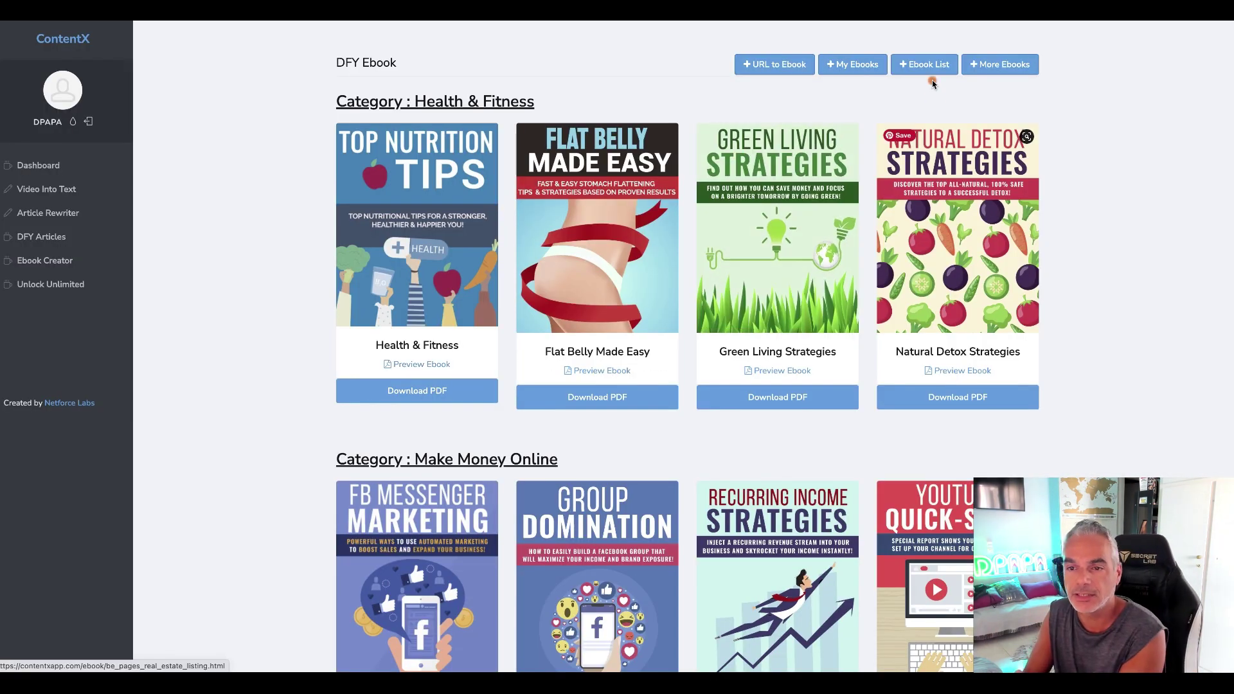
Step: Check the Ebook List of your created ebooks, then return to the ContentX dashboard and switch to the blog tab
{"action": "scroll", "coordinate": [928, 64], "scroll_direction": "up", "scroll_amount": 1}
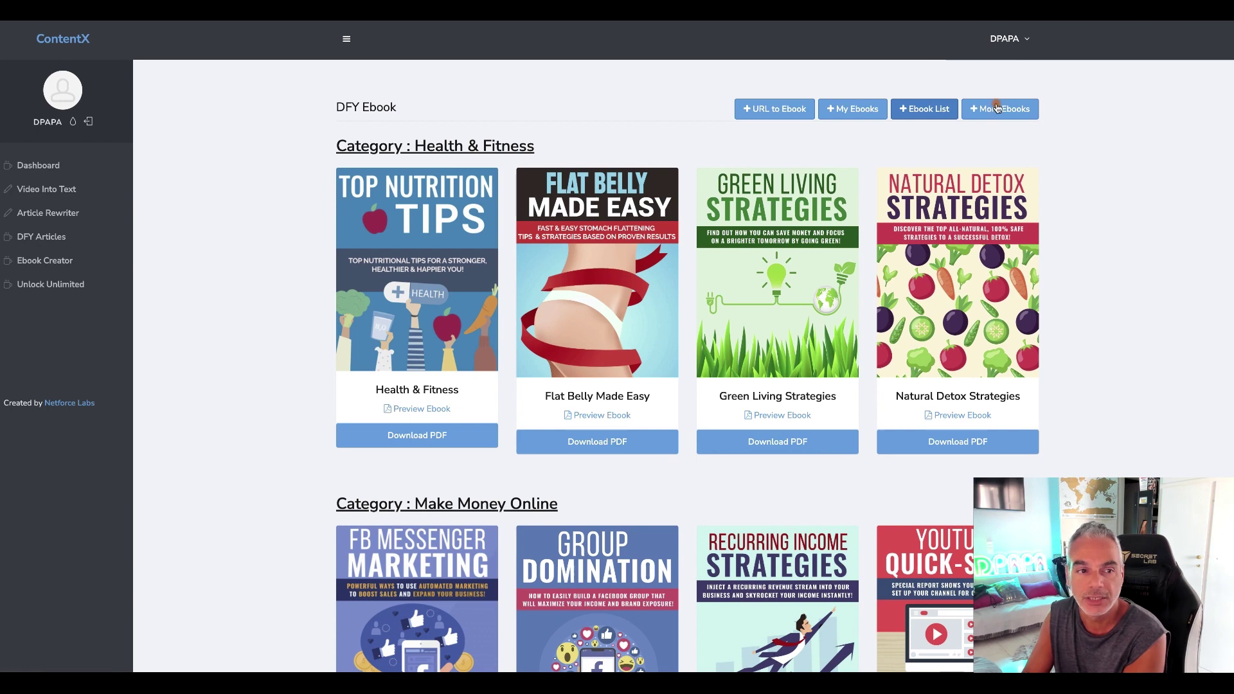
{"action": "left_click", "coordinate": [988, 107]}
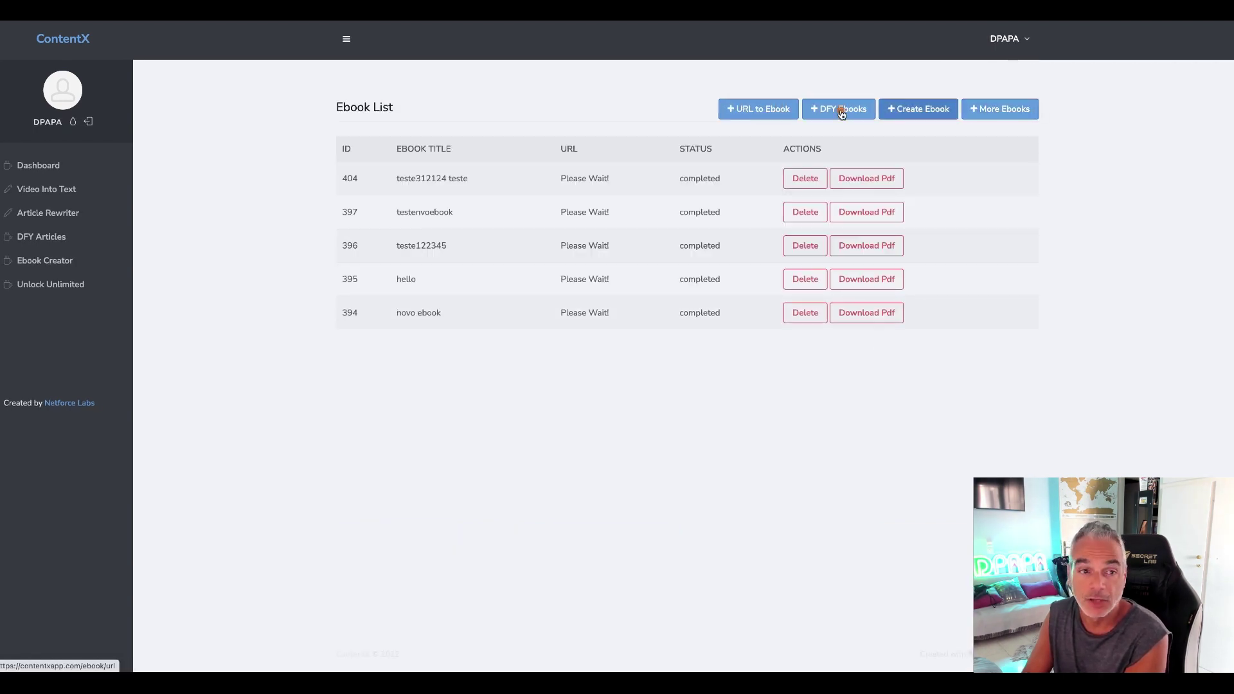
{"action": "left_click", "coordinate": [41, 165]}
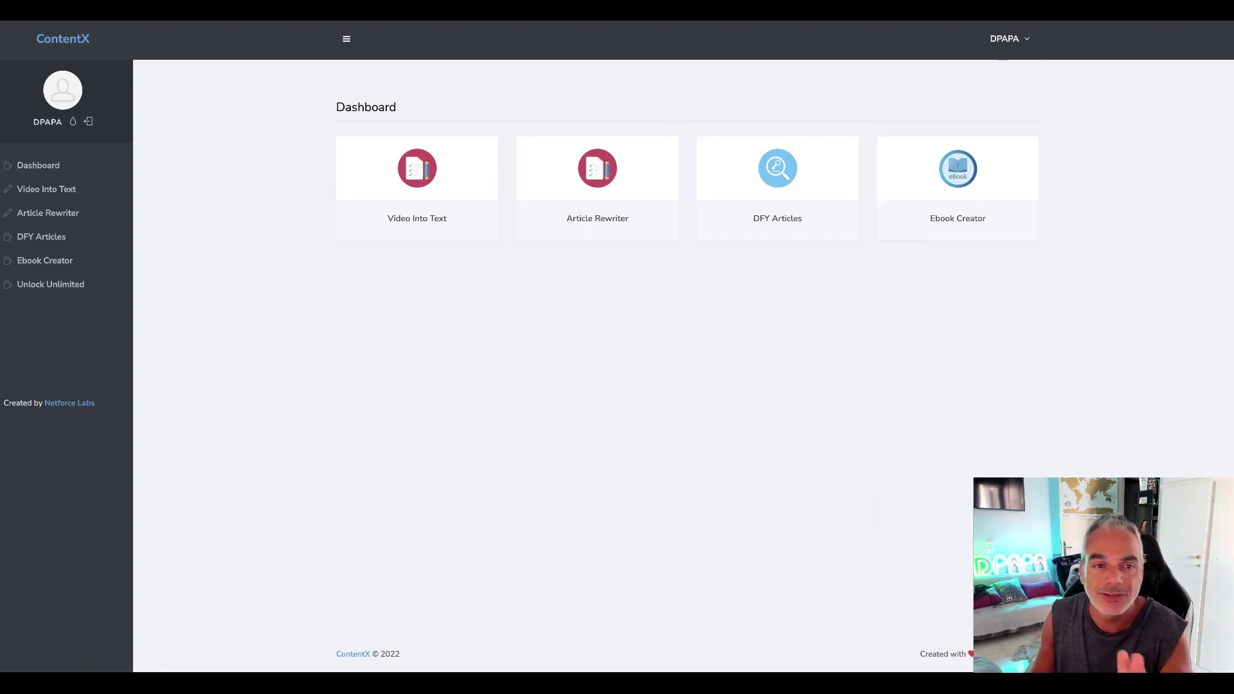
{"action": "key", "text": "ctrl+Tab"}
Step: Scroll the DPAPA review post through the ContentX Exclusive Bonuses, from Bonus #1 Free Targeted Traffic to Bonus #3
{"action": "scroll", "coordinate": [596, 346], "scroll_direction": "down", "scroll_amount": 10}
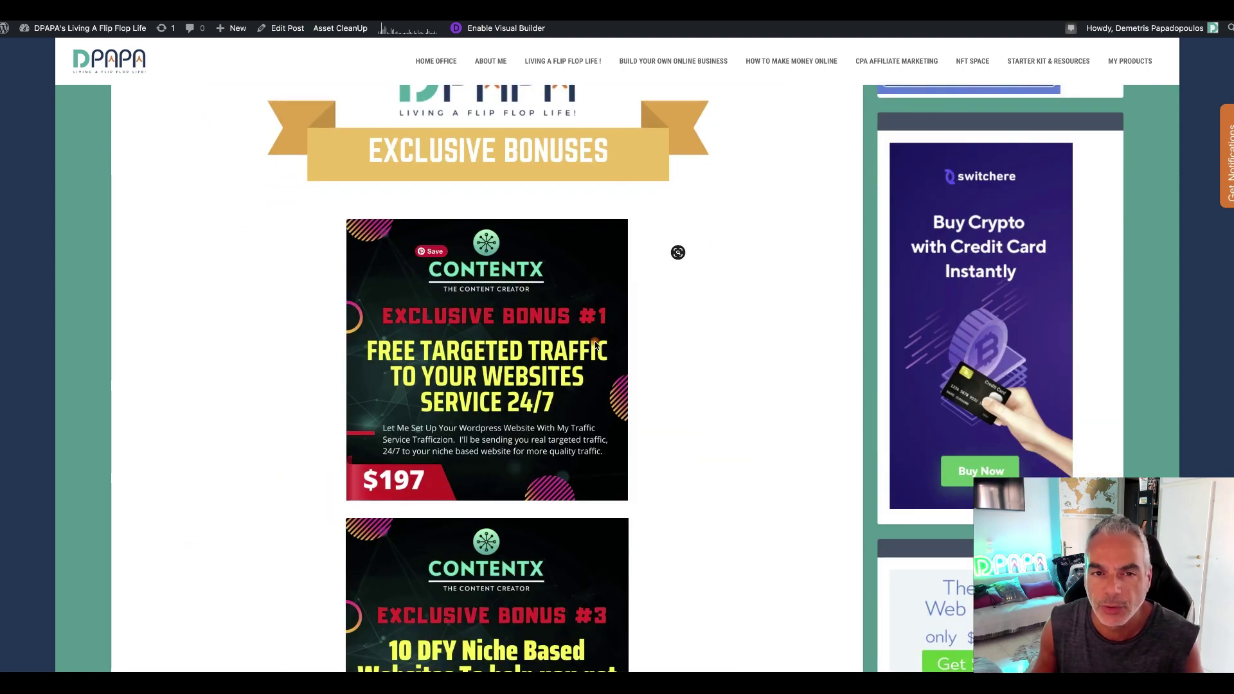
{"action": "scroll", "coordinate": [596, 345], "scroll_direction": "up", "scroll_amount": 1}
{"action": "scroll", "coordinate": [596, 346], "scroll_direction": "down", "scroll_amount": 3}
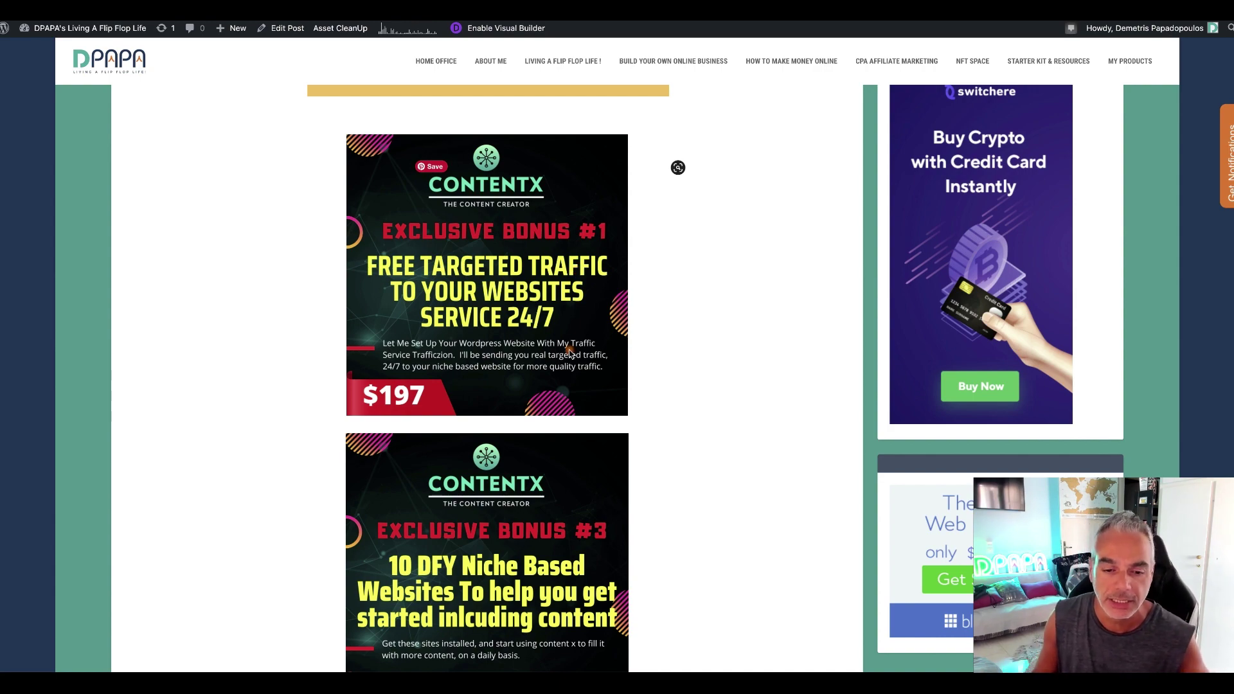
{"action": "scroll", "coordinate": [577, 273], "scroll_direction": "down", "scroll_amount": 5}
{"action": "scroll", "coordinate": [585, 241], "scroll_direction": "up", "scroll_amount": 5}
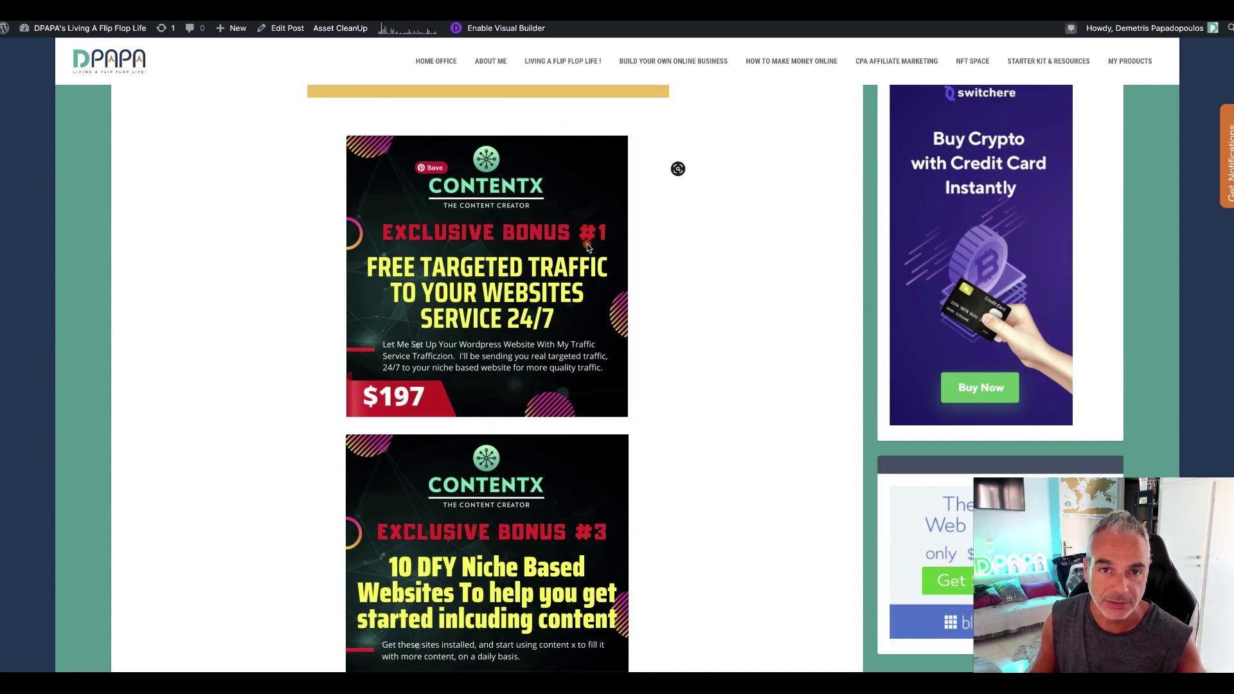
{"action": "scroll", "coordinate": [587, 245], "scroll_direction": "down", "scroll_amount": 1}
Step: Scroll past Bonus #3 to view Bonus #4 and Bonus #2, '3 Proven Methods Of Making Money with Content X!'
{"action": "scroll", "coordinate": [588, 247], "scroll_direction": "down", "scroll_amount": 5}
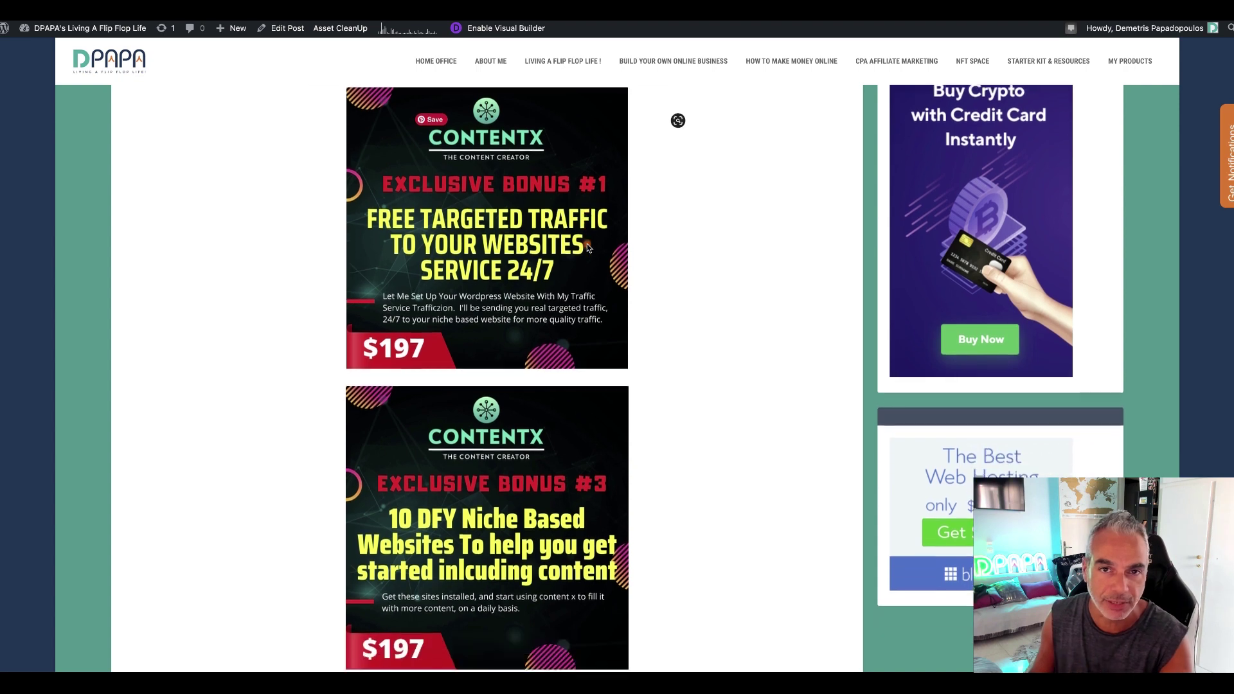
{"action": "scroll", "coordinate": [594, 322], "scroll_direction": "up", "scroll_amount": 1}
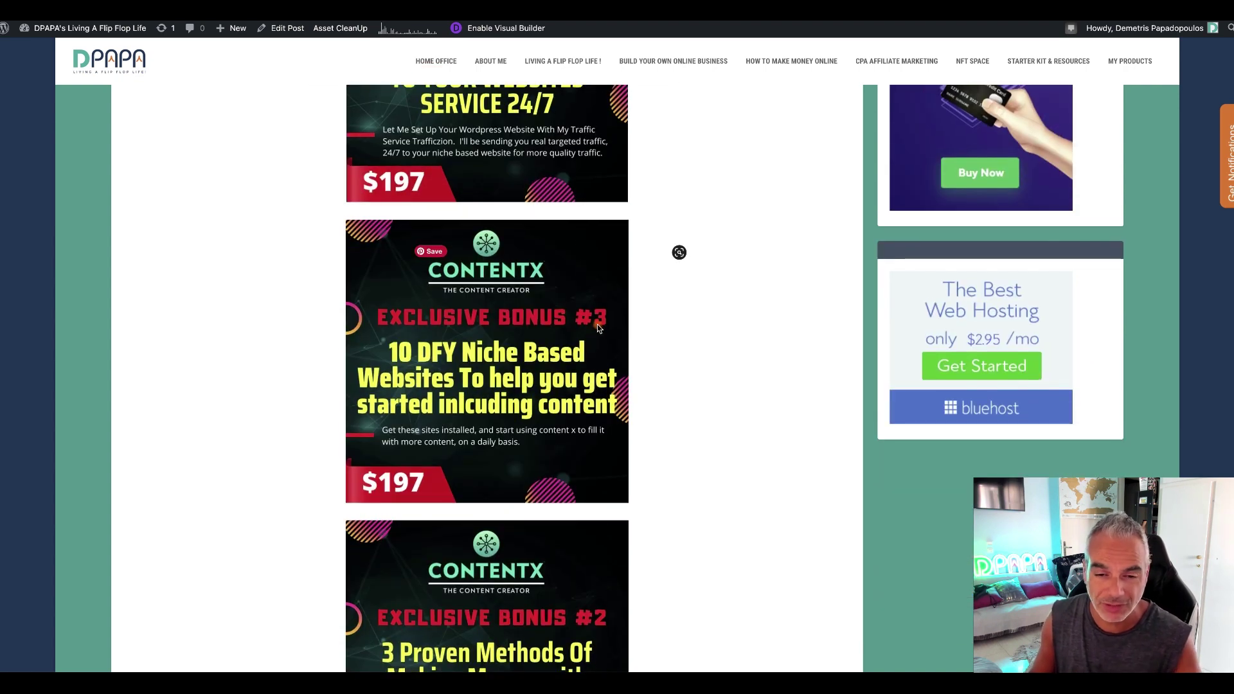
{"action": "scroll", "coordinate": [558, 579], "scroll_direction": "down", "scroll_amount": 8}
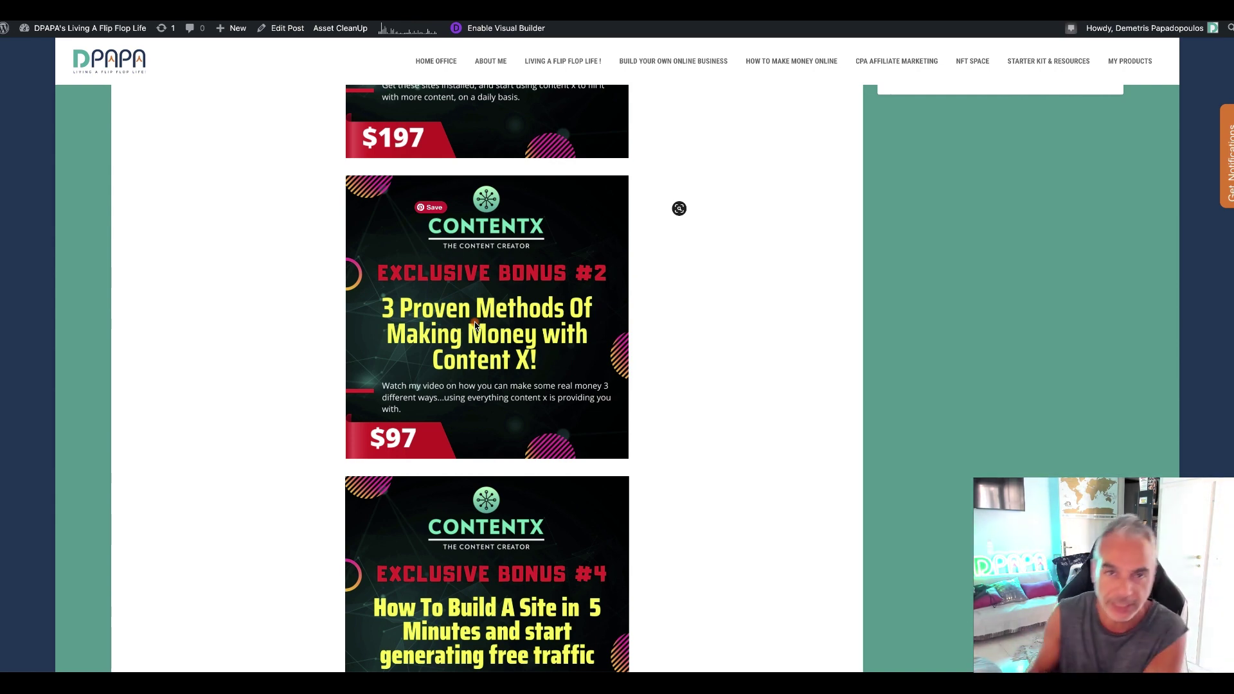
{"action": "scroll", "coordinate": [476, 325], "scroll_direction": "down", "scroll_amount": 4}
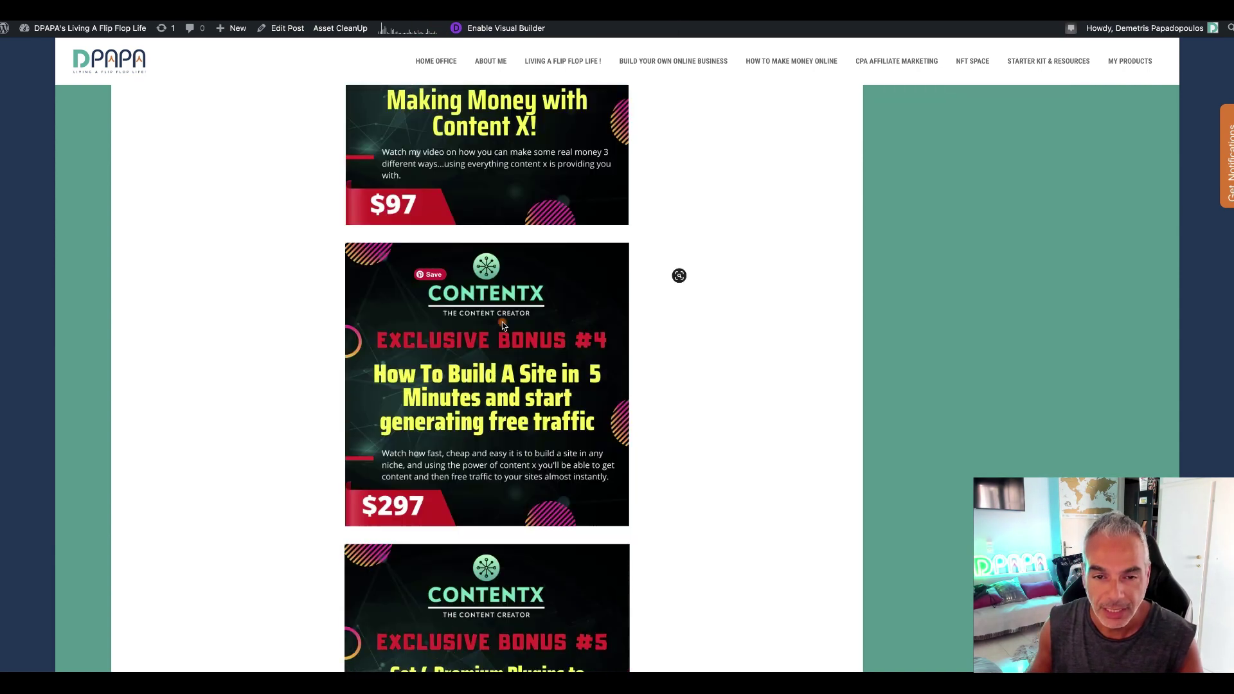
{"action": "scroll", "coordinate": [501, 324], "scroll_direction": "up", "scroll_amount": 7}
{"action": "scroll", "coordinate": [503, 324], "scroll_direction": "up", "scroll_amount": 1}
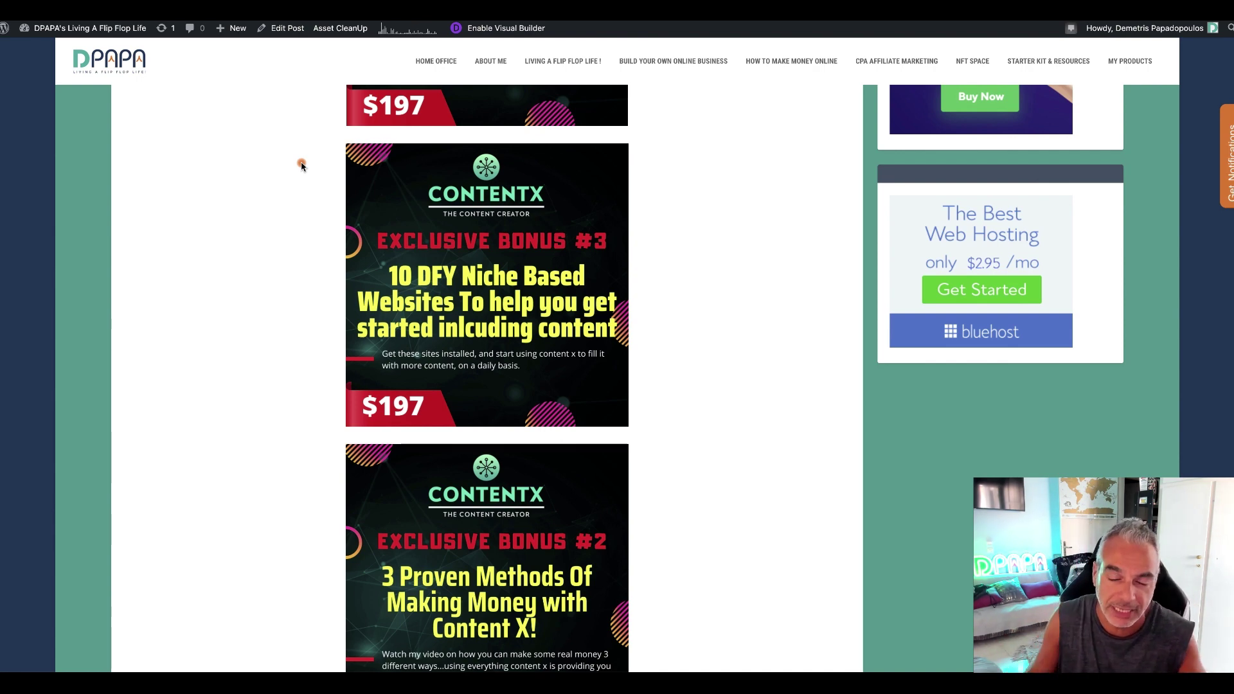
Step: Scroll down to Bonus #5 premium plugins and the Get Content X banner, then back up toward the bonuses heading
{"action": "scroll", "coordinate": [267, 196], "scroll_direction": "down", "scroll_amount": 5}
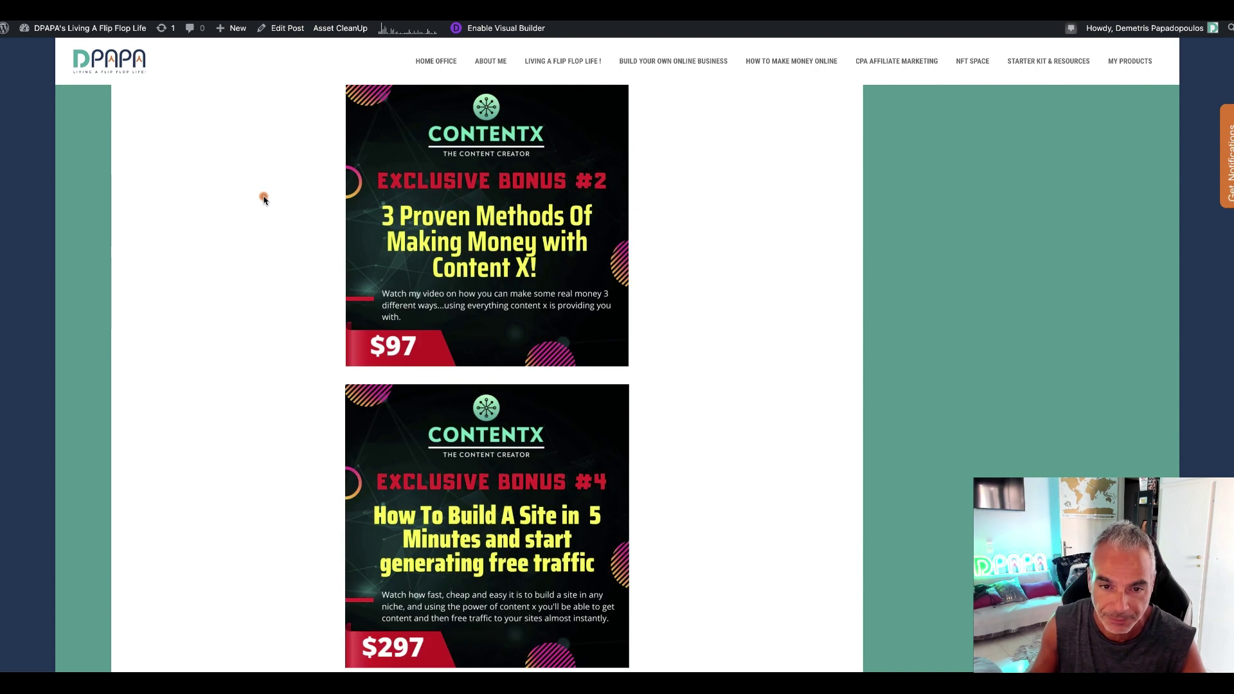
{"action": "scroll", "coordinate": [263, 199], "scroll_direction": "down", "scroll_amount": 2}
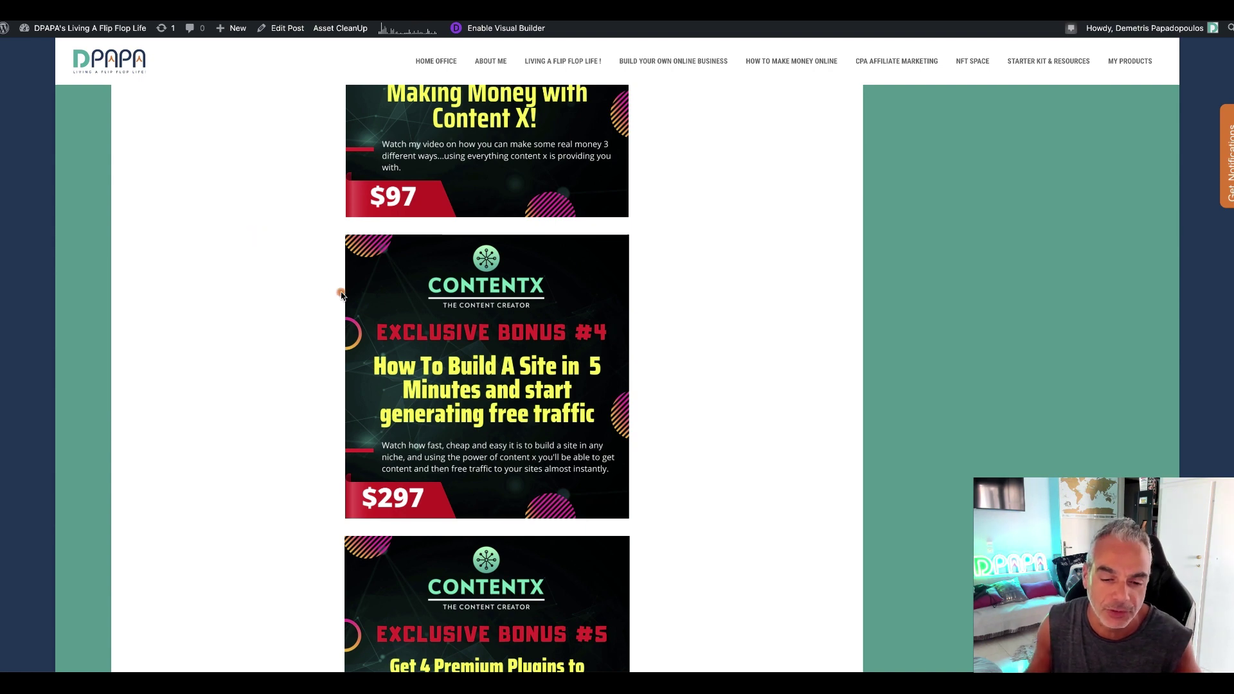
{"action": "scroll", "coordinate": [342, 294], "scroll_direction": "down", "scroll_amount": 5}
{"action": "scroll", "coordinate": [342, 294], "scroll_direction": "up", "scroll_amount": 1}
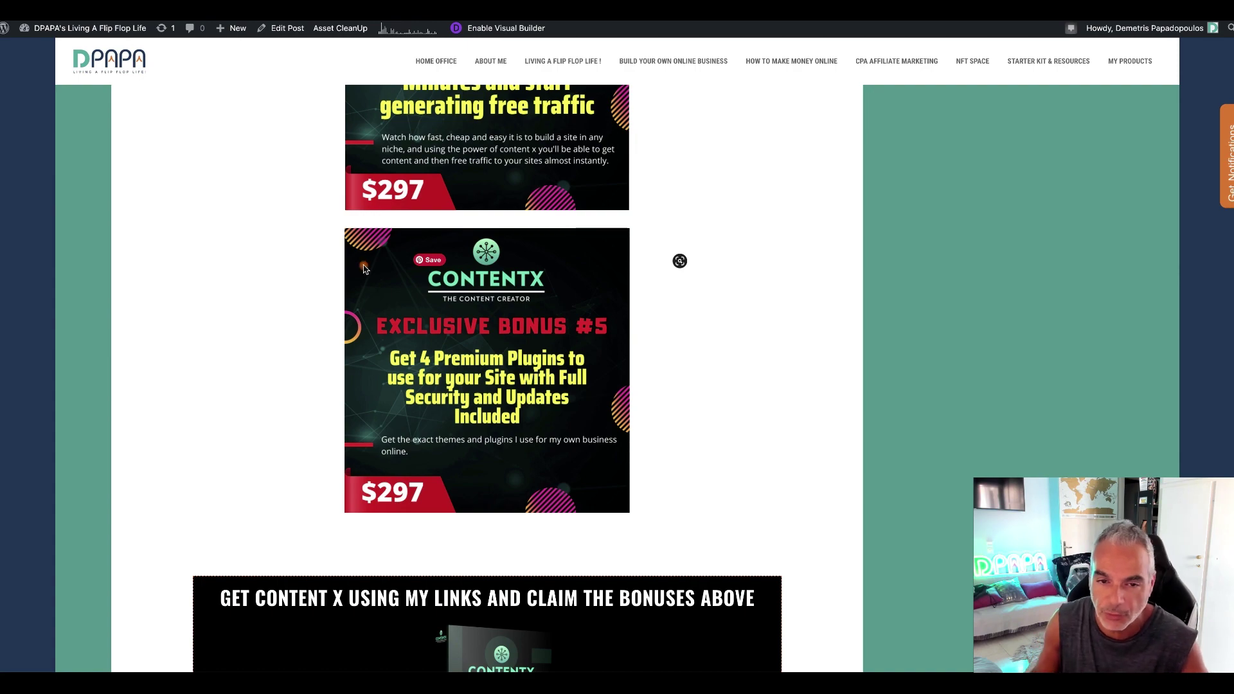
{"action": "scroll", "coordinate": [355, 304], "scroll_direction": "up", "scroll_amount": 5}
Step: Follow the post's access link to the ContentX WarriorPlus checkout and highlight the $12.95 sale price, down from $97.00
{"action": "scroll", "coordinate": [356, 304], "scroll_direction": "up", "scroll_amount": 15}
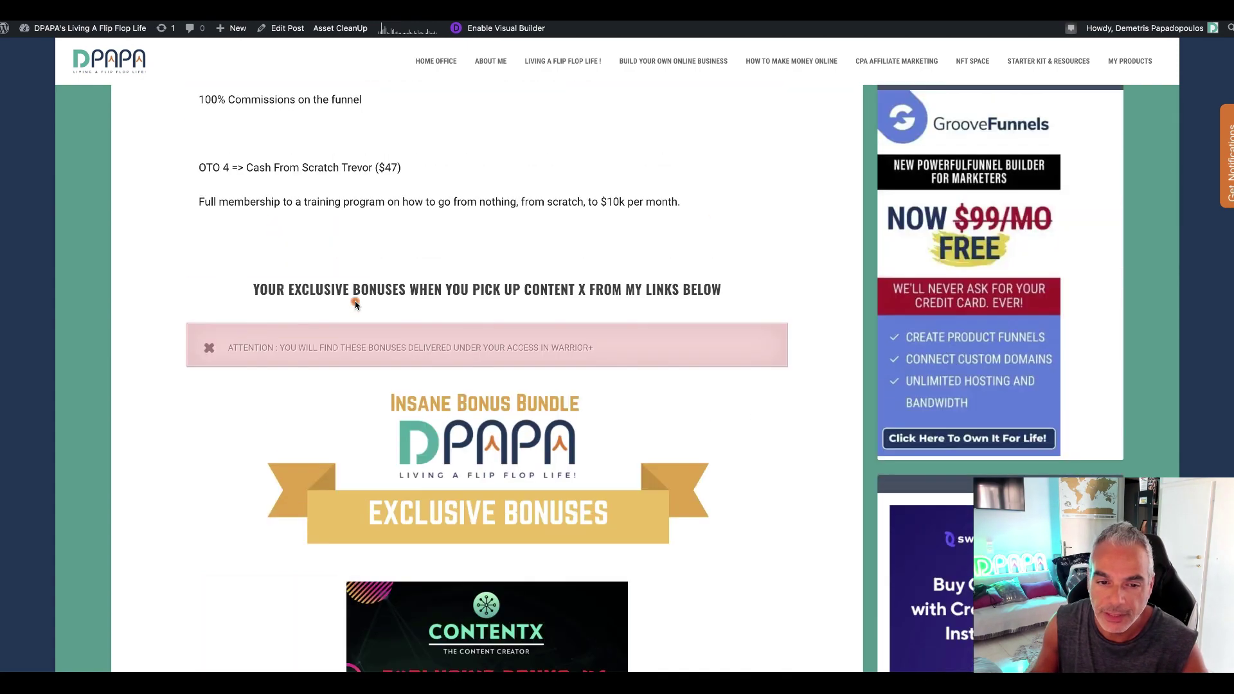
{"action": "scroll", "coordinate": [356, 305], "scroll_direction": "down", "scroll_amount": 7}
{"action": "scroll", "coordinate": [356, 303], "scroll_direction": "down", "scroll_amount": 20}
{"action": "scroll", "coordinate": [356, 304], "scroll_direction": "up", "scroll_amount": 15}
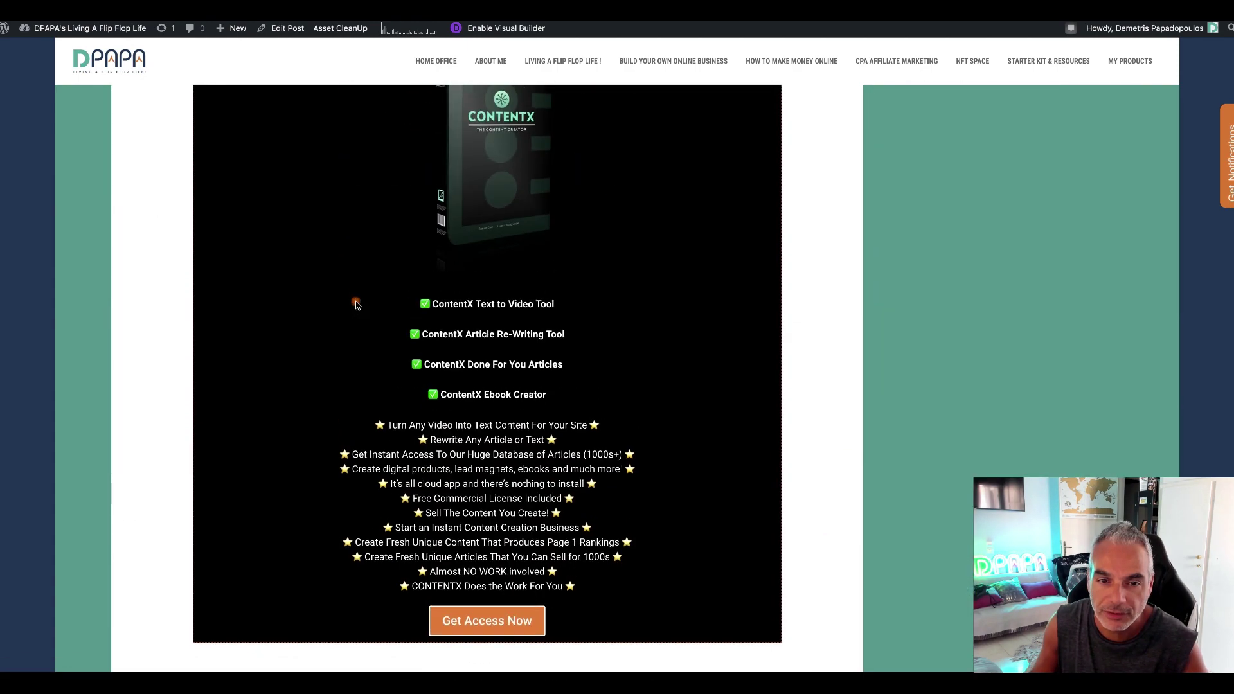
{"action": "scroll", "coordinate": [356, 304], "scroll_direction": "down", "scroll_amount": 7}
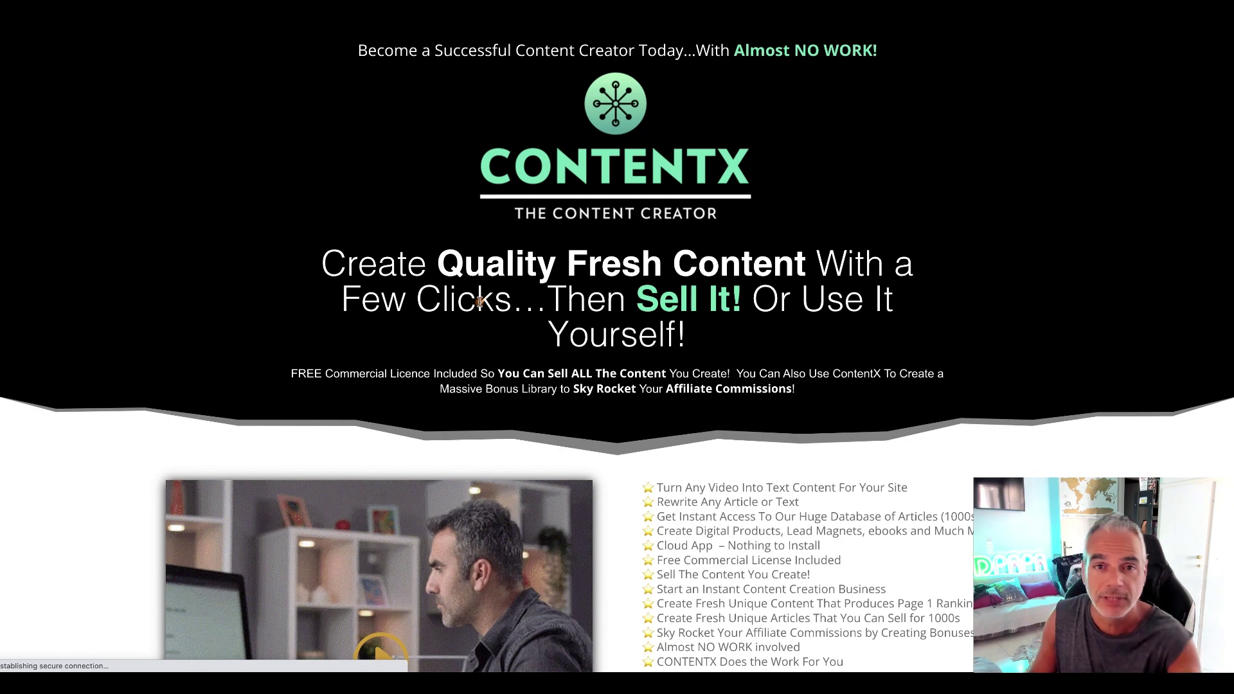
{"action": "scroll", "coordinate": [484, 301], "scroll_direction": "down", "scroll_amount": 6}
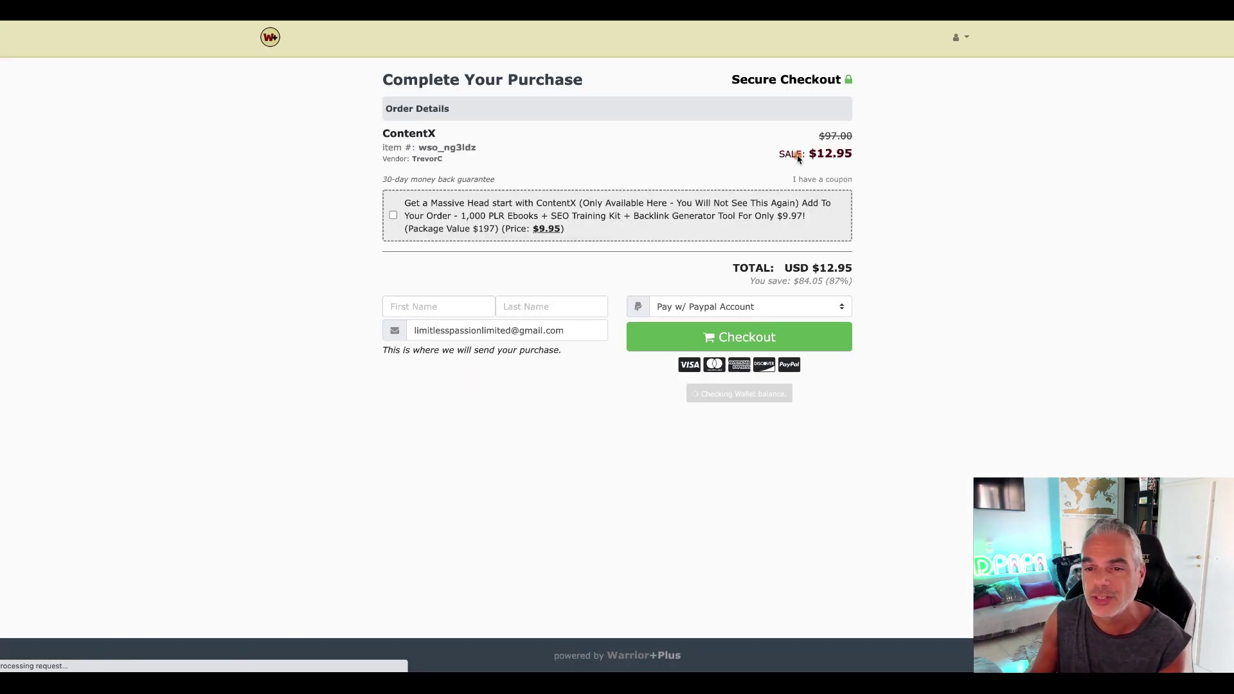
{"action": "left_click_drag", "start_coordinate": [798, 155], "coordinate": [876, 155]}
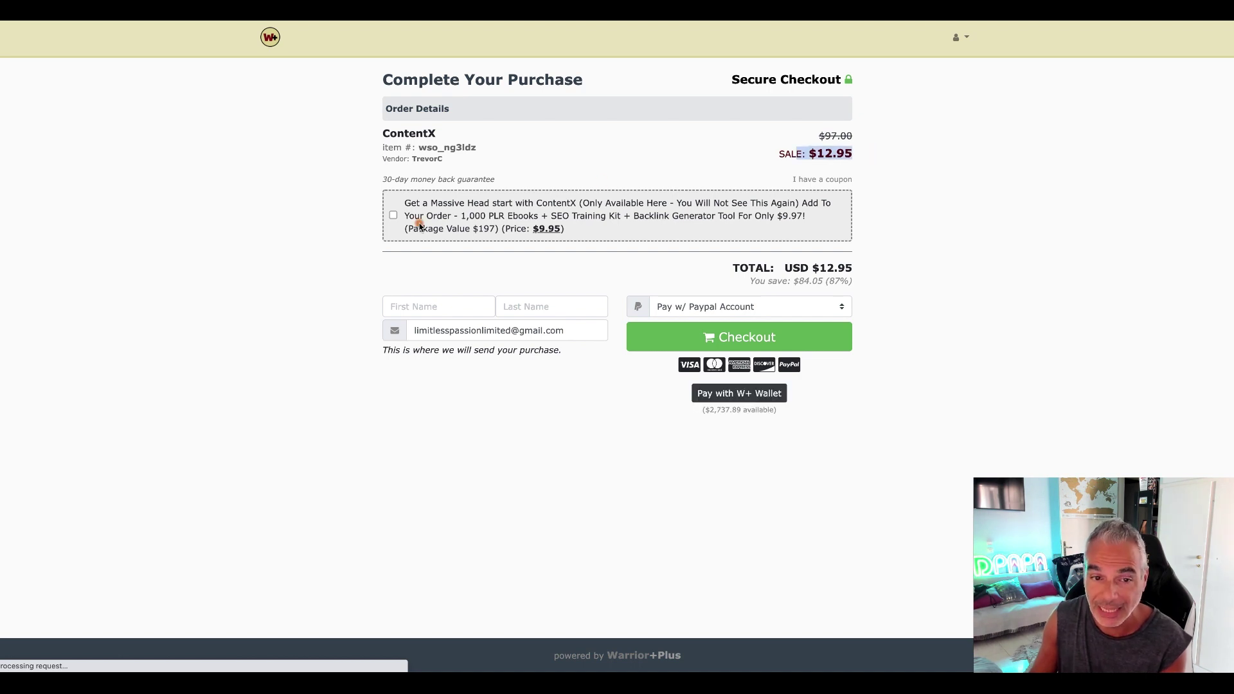
{"action": "left_click", "coordinate": [393, 214]}
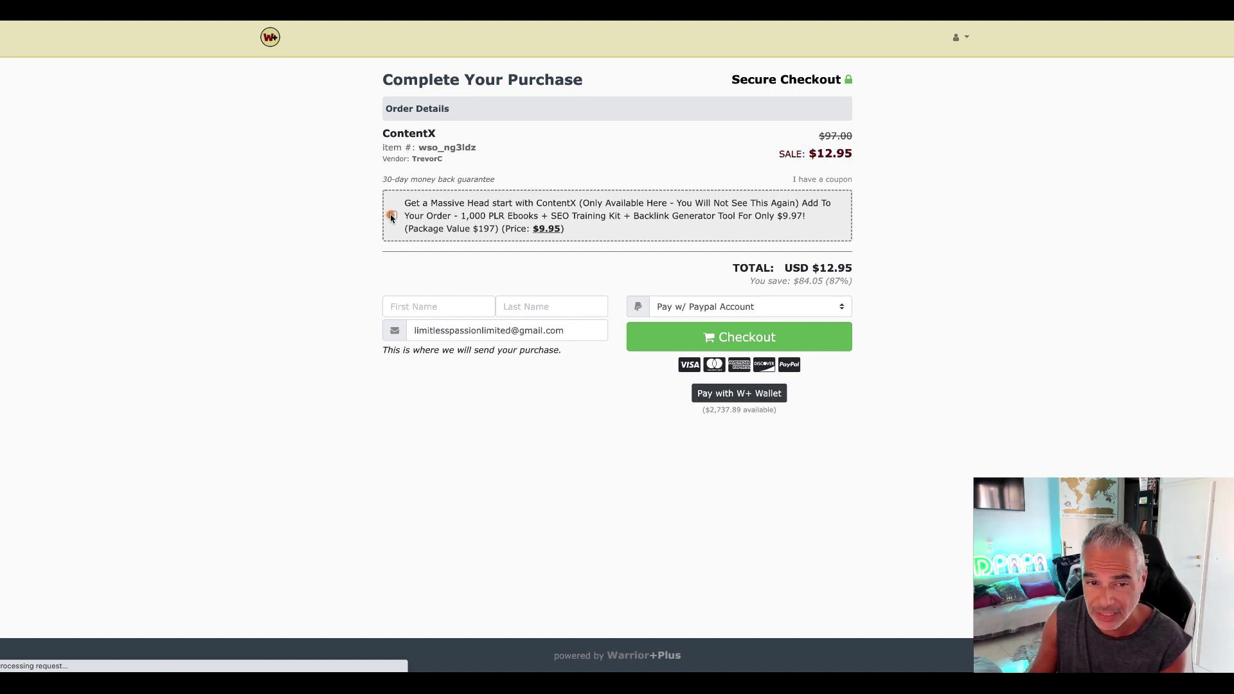
{"action": "left_click", "coordinate": [437, 306]}
{"action": "type", "text": "emetris"}
{"action": "key", "text": "BackSpace"}
{"action": "key", "text": "BackSpace"}
{"action": "key", "text": "BackSpace"}
{"action": "key", "text": "BackSpace"}
{"action": "key", "text": "BackSpace"}
{"action": "key", "text": "BackSpace"}
{"action": "key", "text": "BackSpace"}
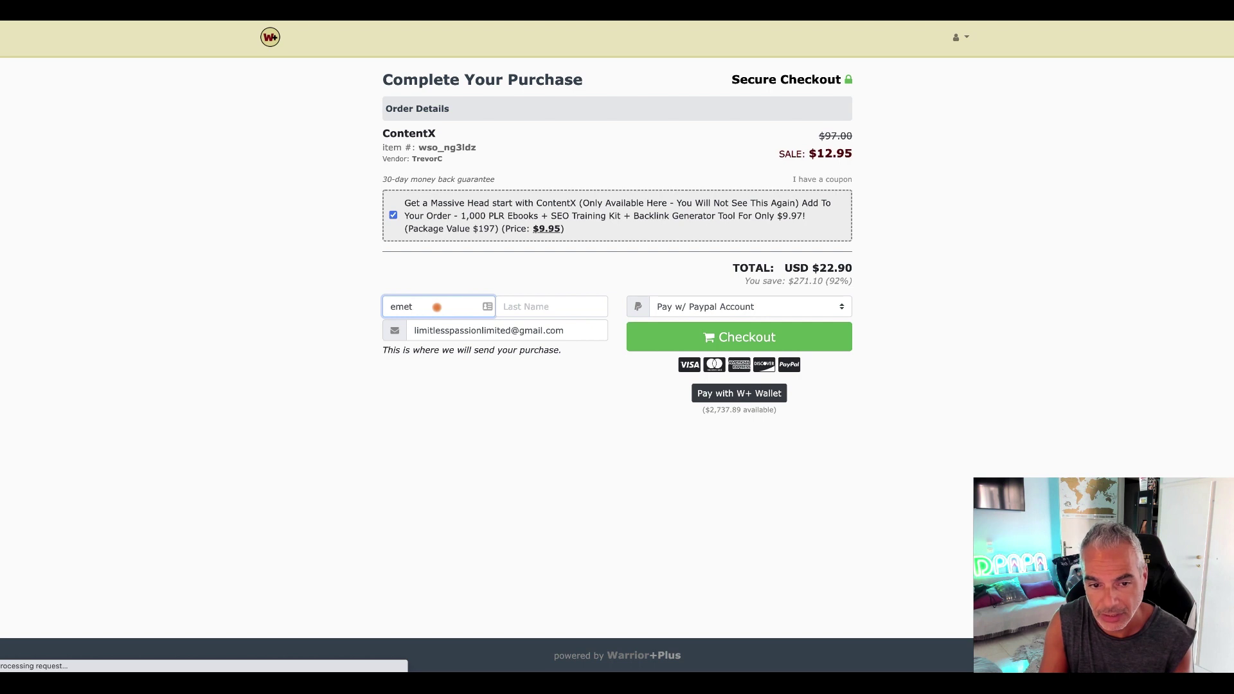
{"action": "type", "text": "Demetris"}
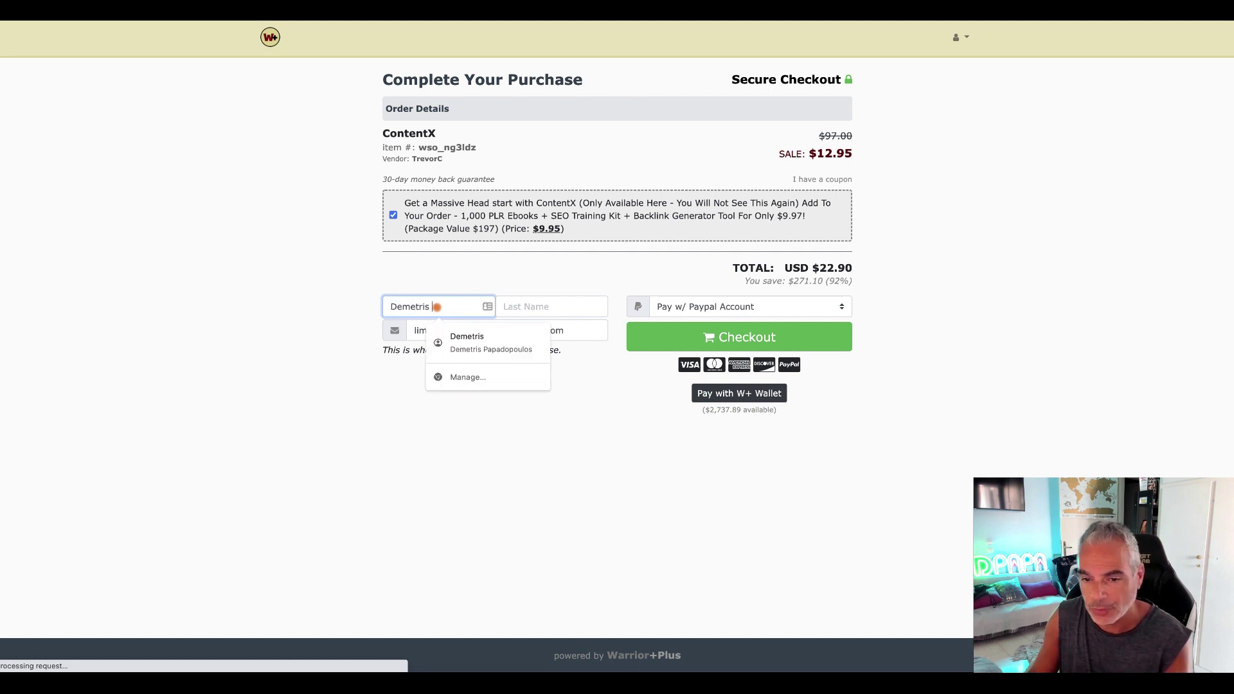
{"action": "left_click", "coordinate": [864, 371]}
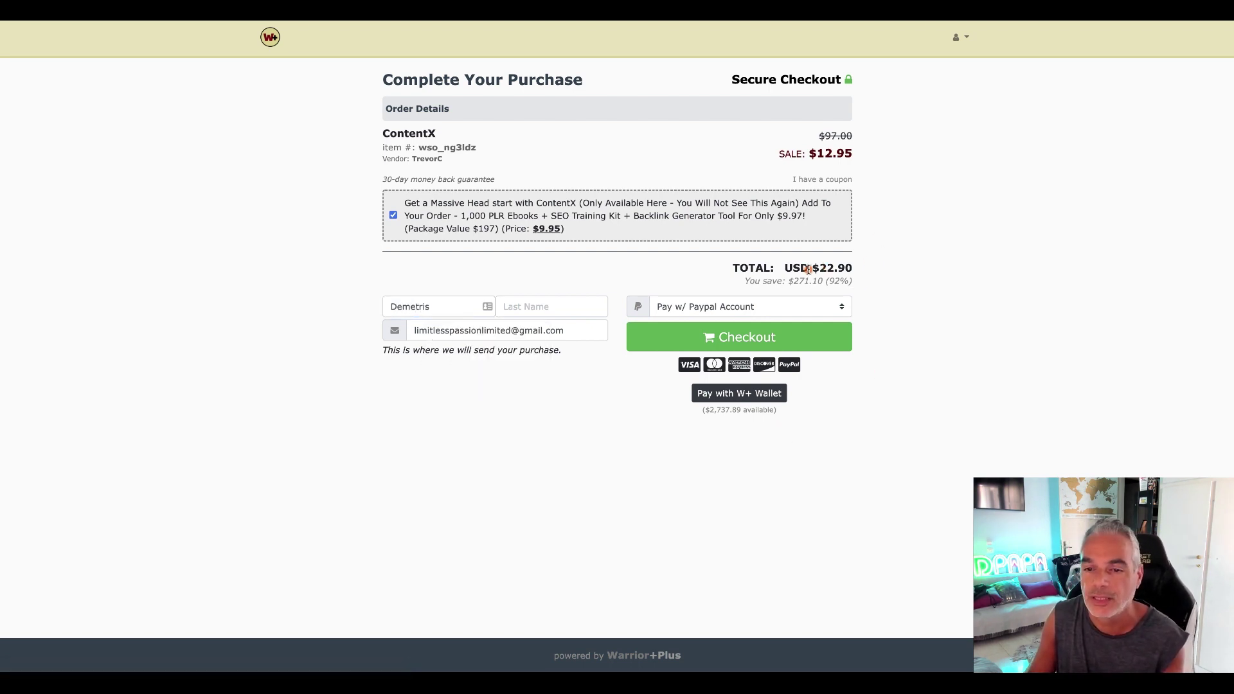
{"action": "left_click_drag", "start_coordinate": [858, 268], "coordinate": [757, 268]}
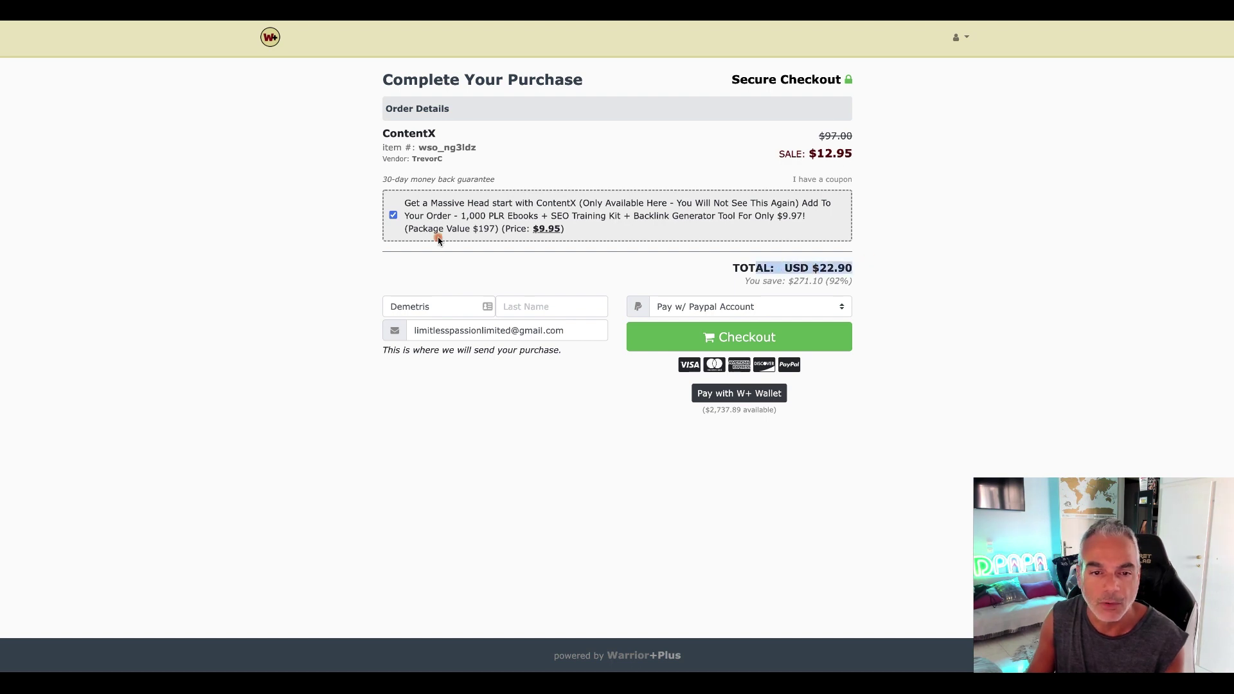
{"action": "left_click", "coordinate": [396, 218]}
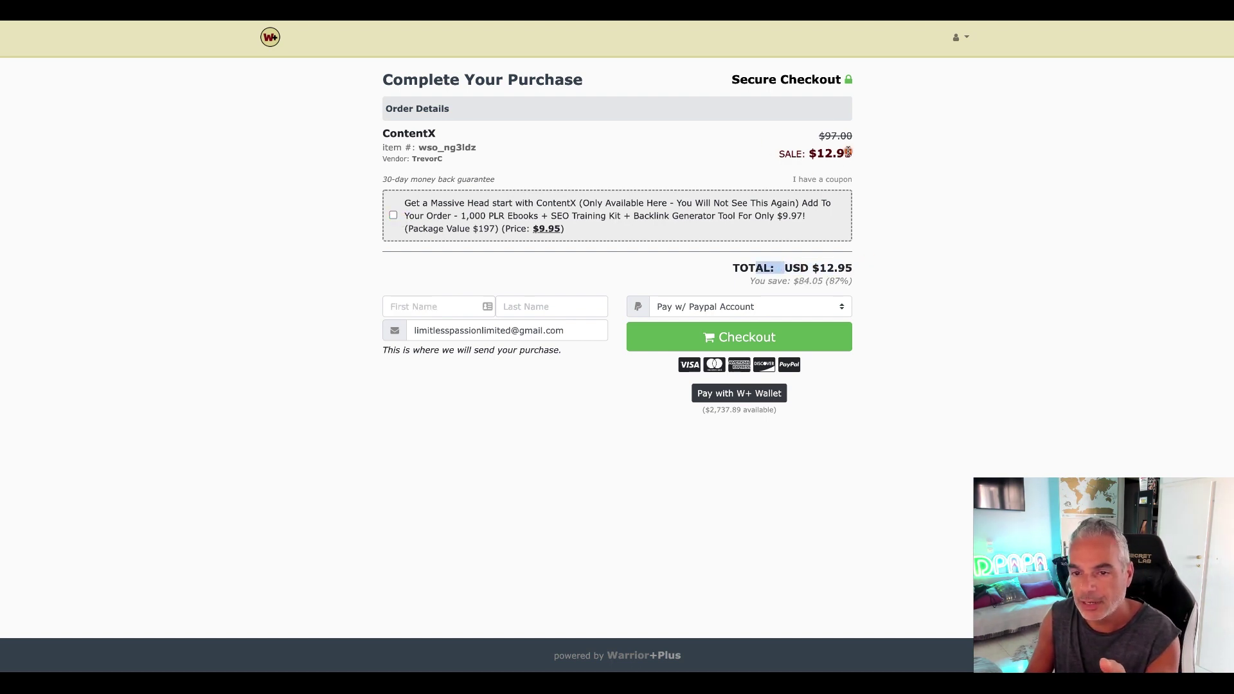